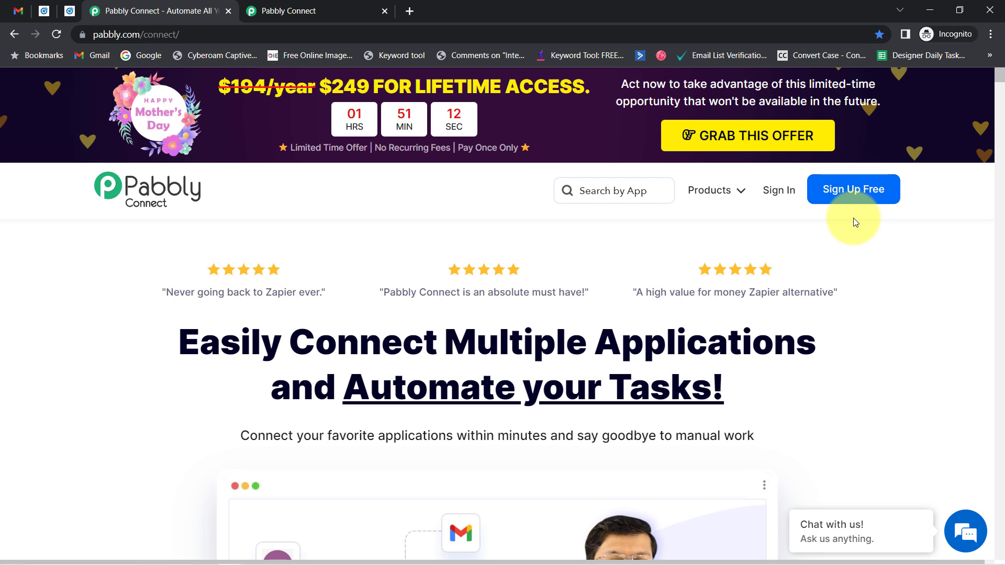
- From the dashboard, create a workflow named 'Send Thank you Email to LinkedIn Leads'
{"action": "left_click", "coordinate": [292, 3]}
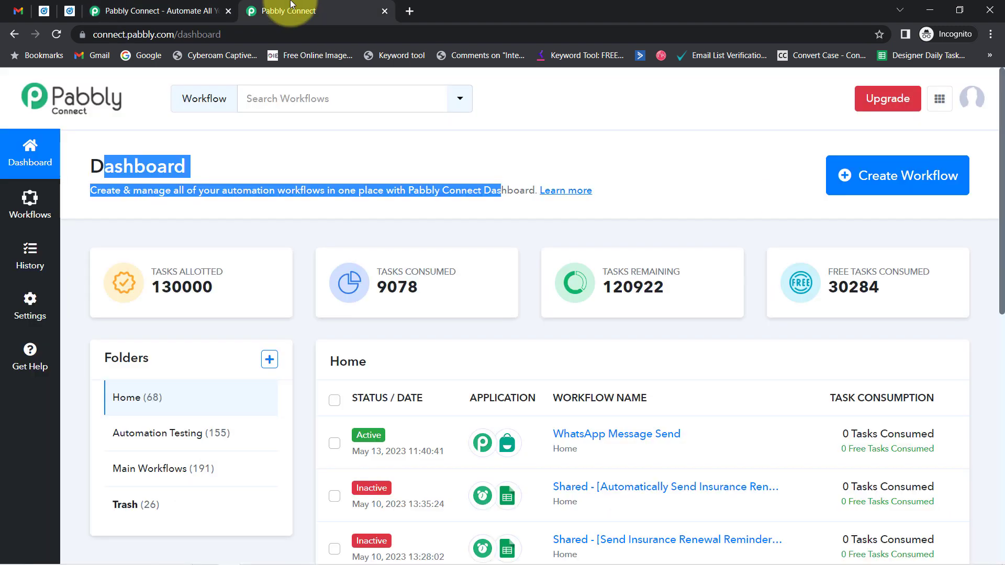
{"action": "left_click", "coordinate": [284, 143]}
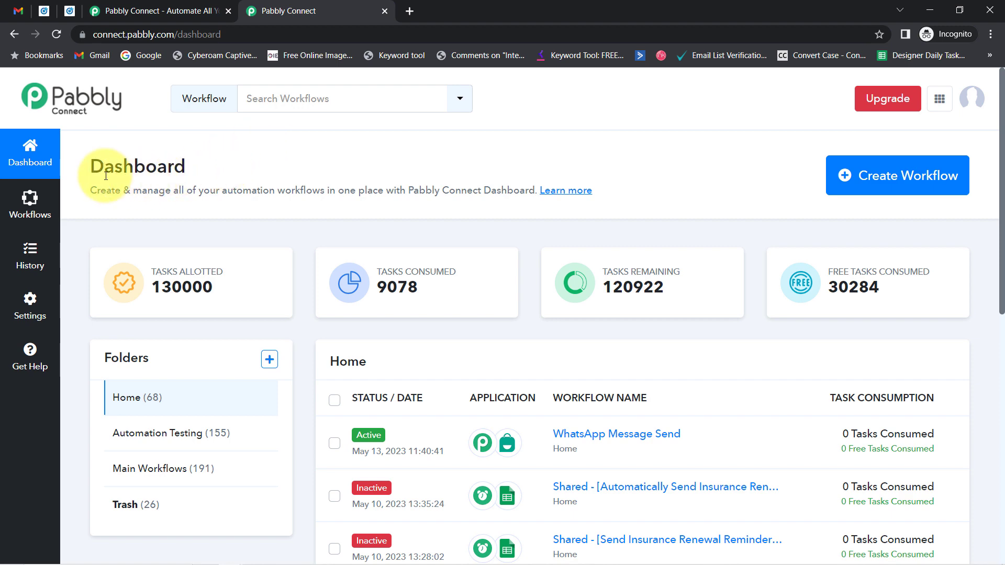
{"action": "left_click_drag", "start_coordinate": [105, 168], "coordinate": [148, 175]}
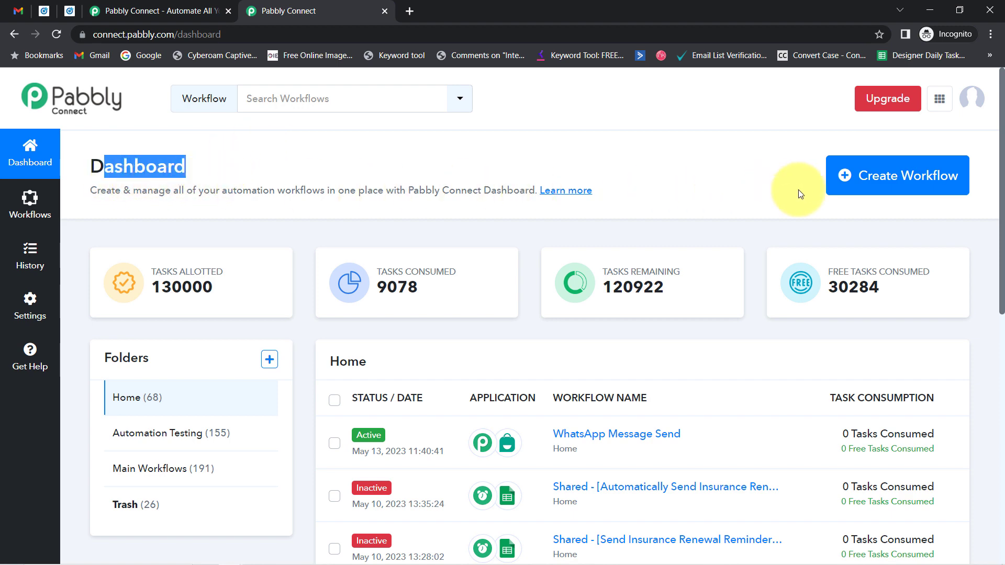
{"action": "left_click", "coordinate": [884, 191]}
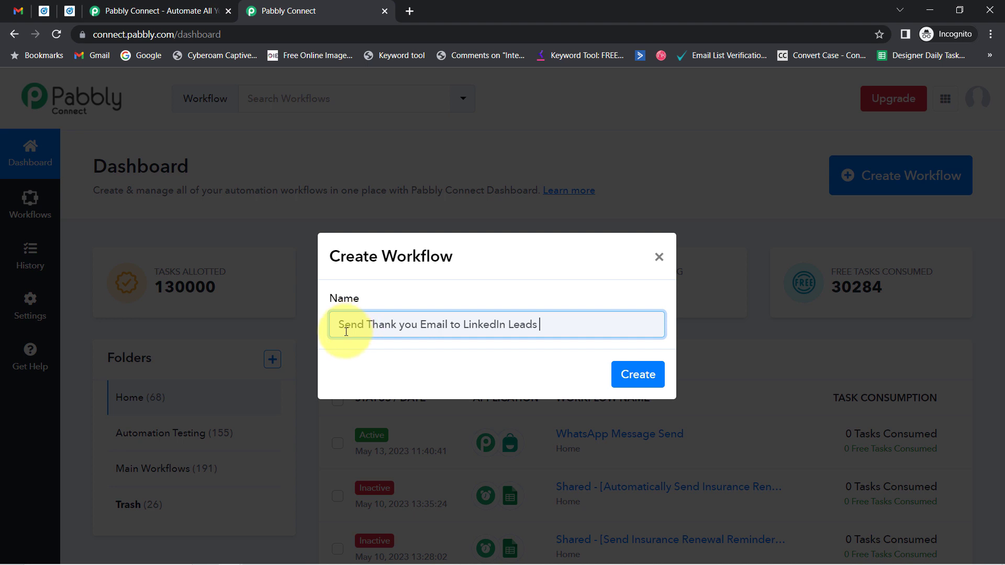
{"action": "left_click_drag", "start_coordinate": [355, 331], "coordinate": [506, 328]}
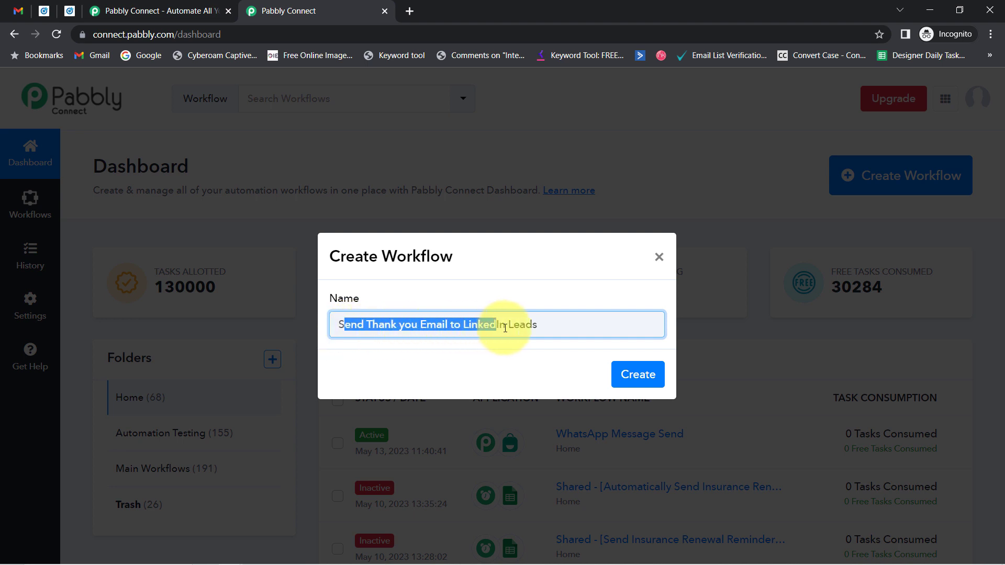
{"action": "left_click", "coordinate": [539, 328]}
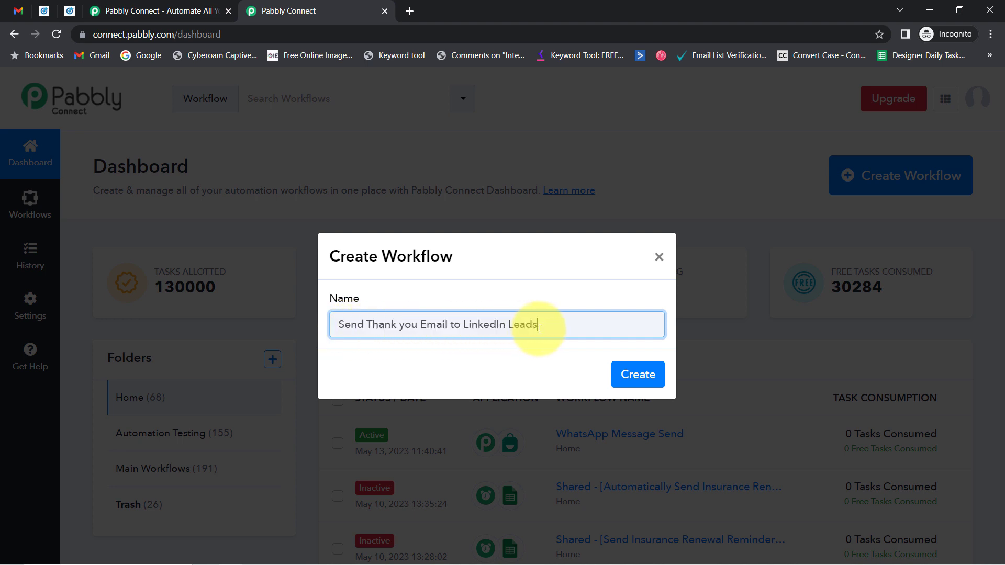
{"action": "left_click", "coordinate": [630, 384]}
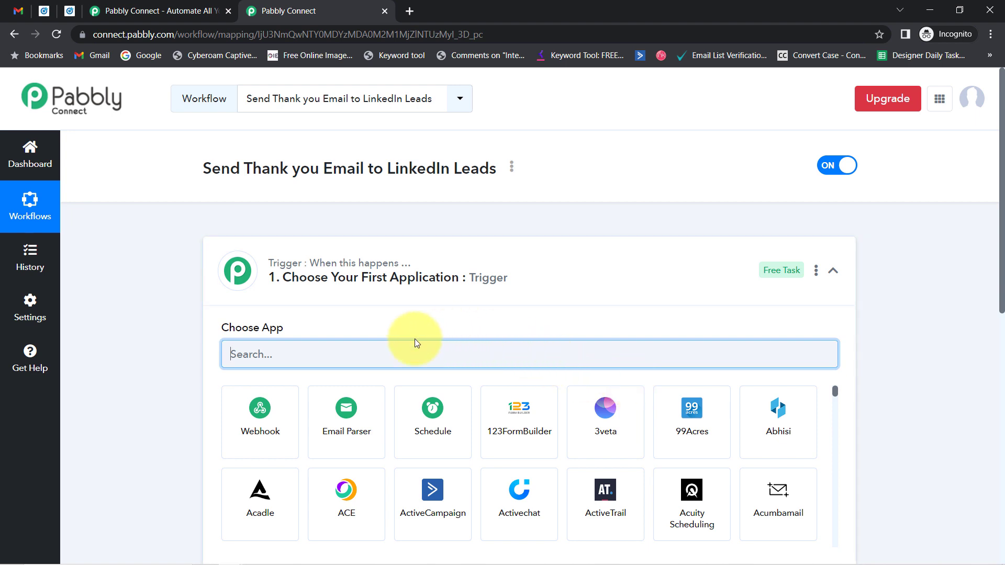
- Search 'link' in the trigger's app list and pick LinkedIn Lead Gen Forms
{"action": "left_click", "coordinate": [285, 275]}
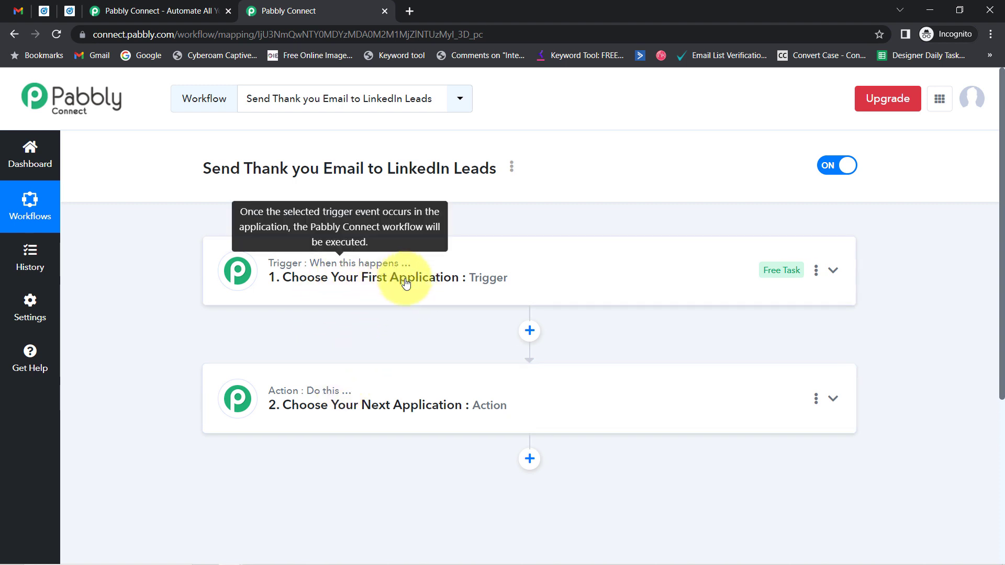
{"action": "left_click", "coordinate": [437, 296]}
{"action": "left_click", "coordinate": [414, 287]}
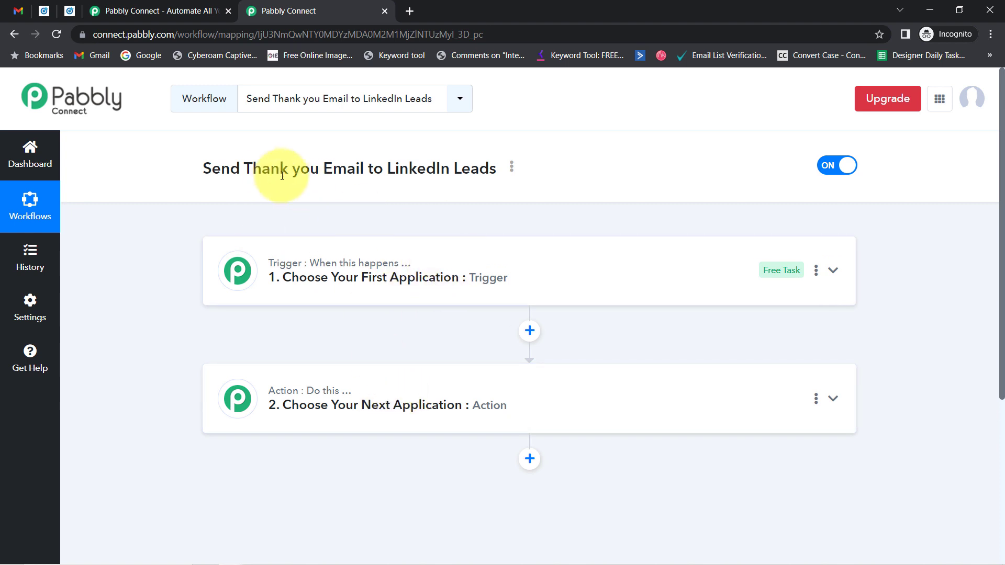
{"action": "left_click_drag", "start_coordinate": [247, 172], "coordinate": [404, 168]}
{"action": "left_click", "coordinate": [384, 286]}
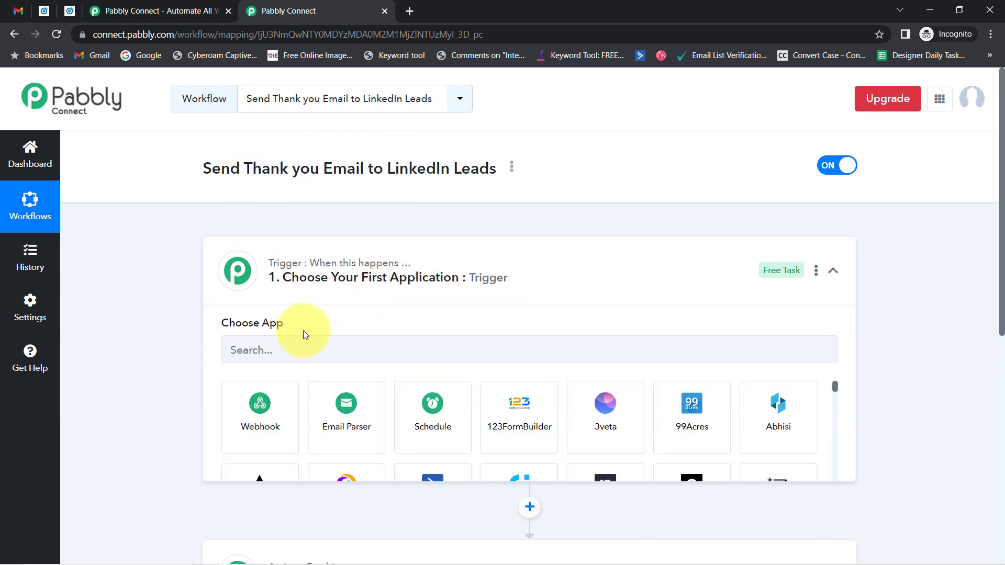
{"action": "left_click", "coordinate": [281, 356]}
{"action": "type", "text": "link"}
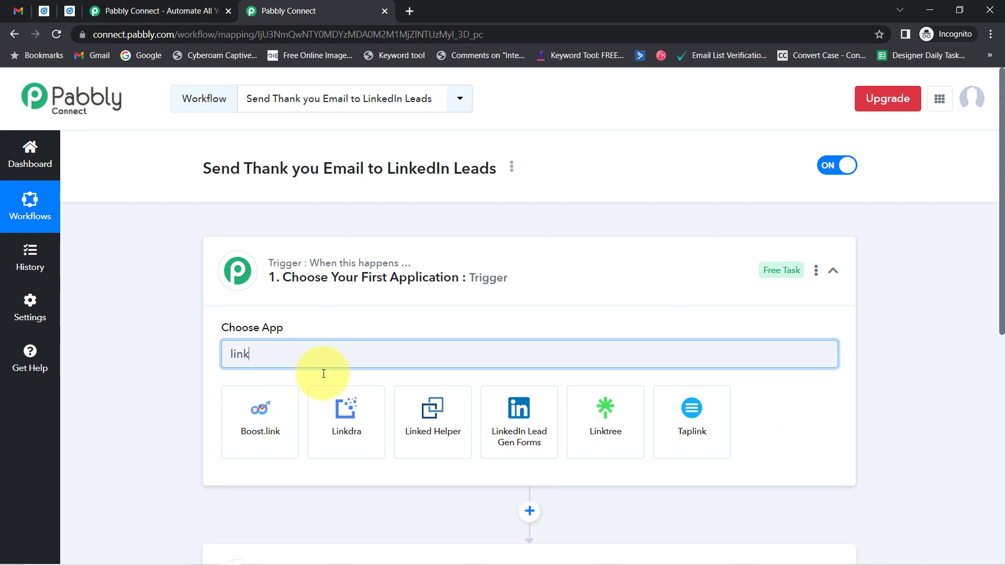
{"action": "left_click", "coordinate": [521, 434]}
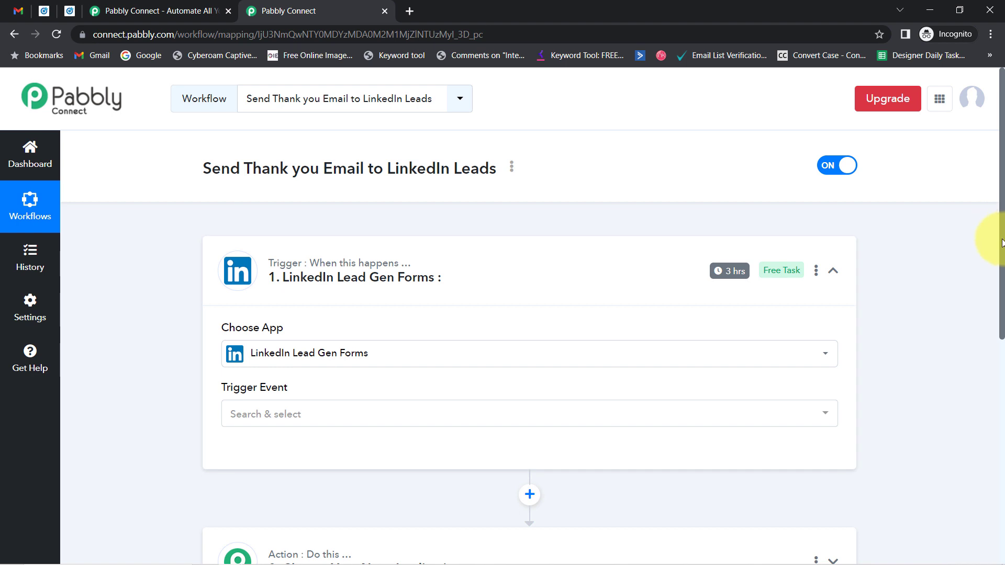
{"action": "left_click_drag", "start_coordinate": [1001, 242], "coordinate": [987, 426]}
- Search 'gmai' in the action step's app list and pick Gmail
{"action": "left_click", "coordinate": [377, 194]}
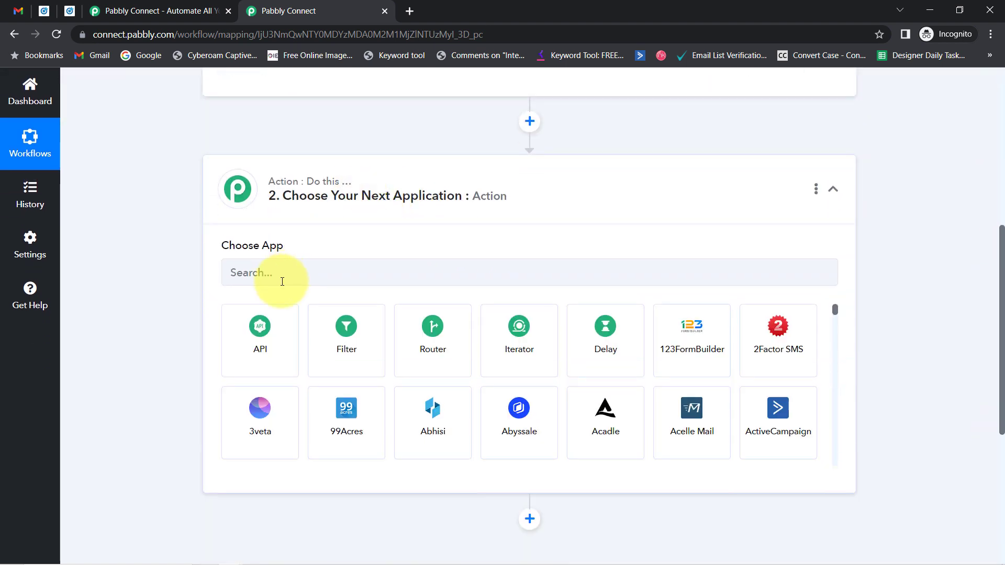
{"action": "left_click", "coordinate": [282, 282]}
{"action": "type", "text": "gmail"}
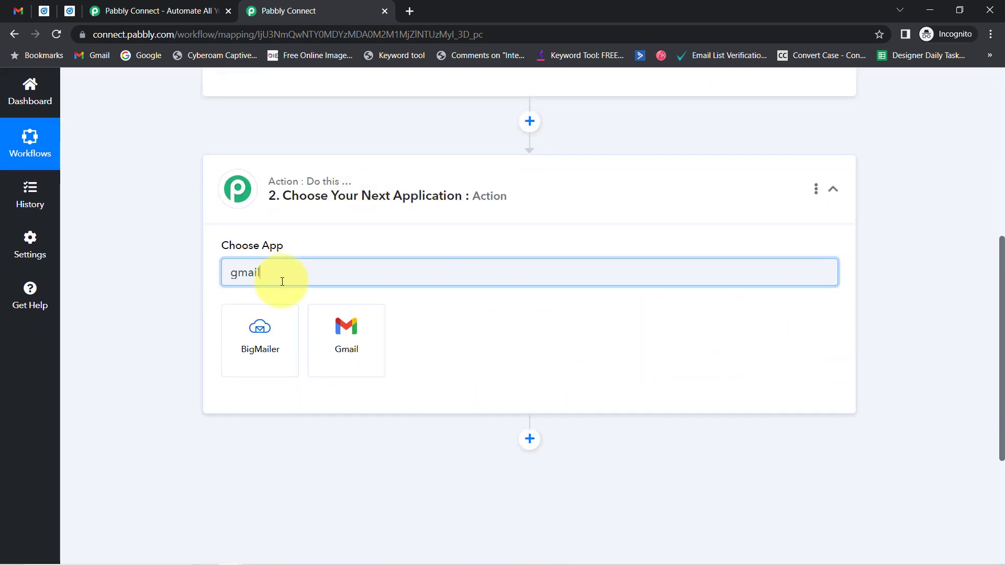
{"action": "left_click", "coordinate": [330, 326]}
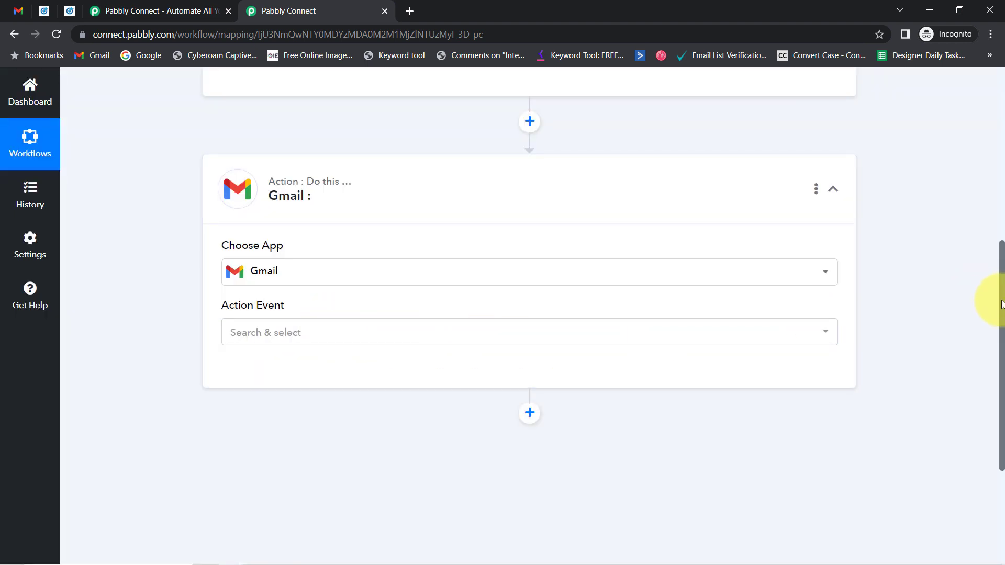
{"action": "left_click_drag", "start_coordinate": [1002, 304], "coordinate": [993, 112]}
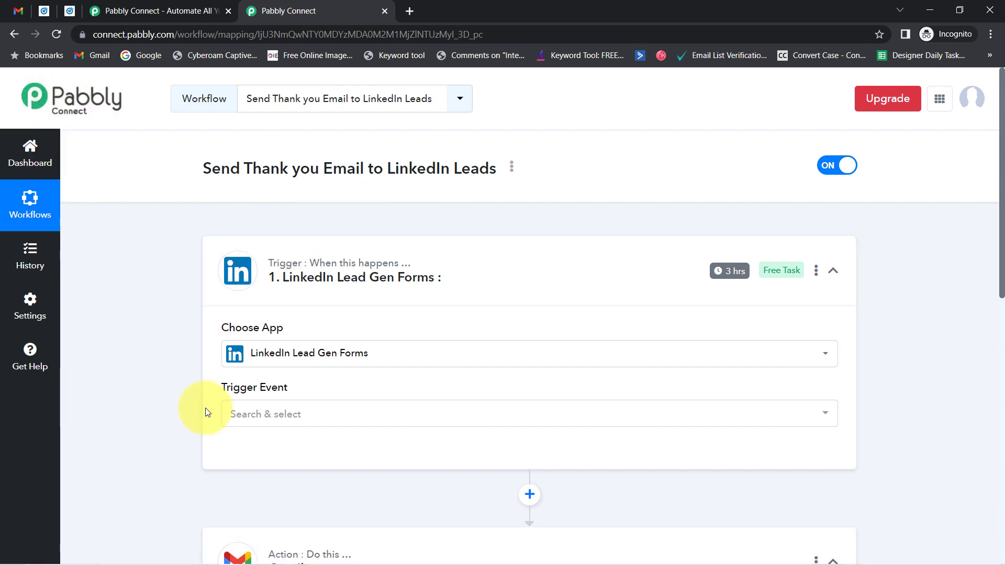
- Use New Lead Gen Form Response as trigger event and save the existing LinkedIn Lead Gen Forms #6 connection
{"action": "left_click", "coordinate": [271, 415]}
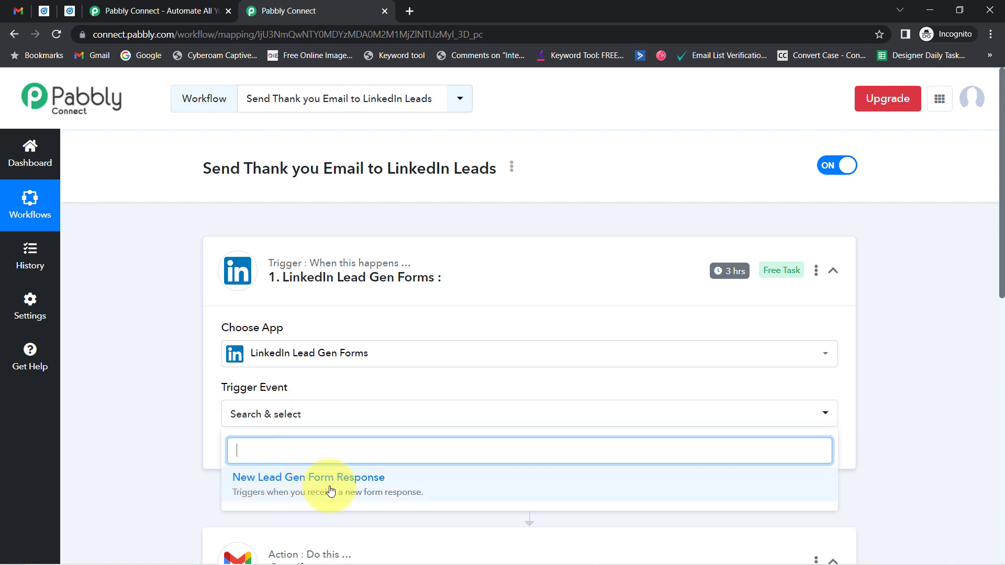
{"action": "left_click", "coordinate": [356, 490]}
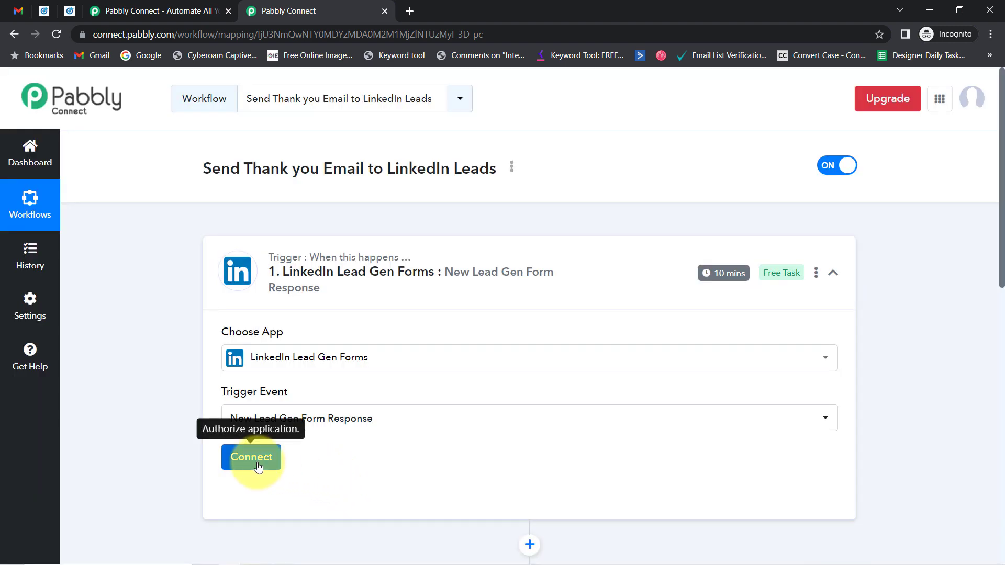
{"action": "left_click", "coordinate": [258, 466]}
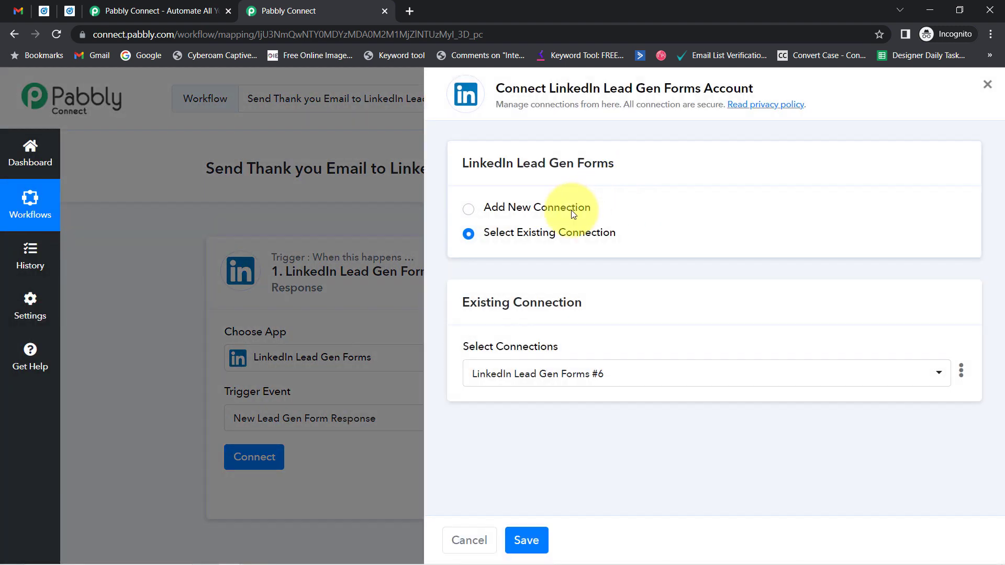
{"action": "left_click", "coordinate": [572, 210]}
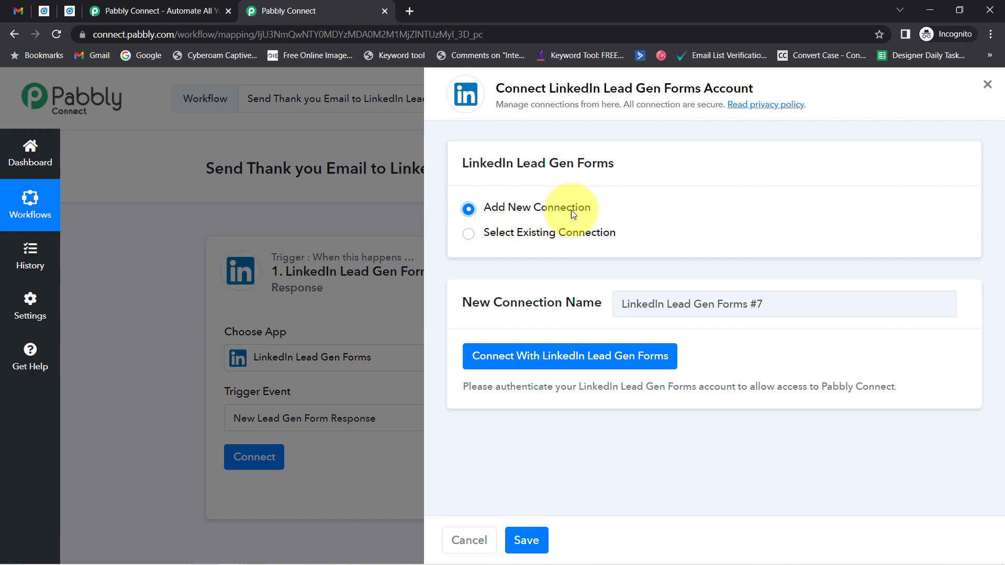
{"action": "left_click", "coordinate": [604, 345]}
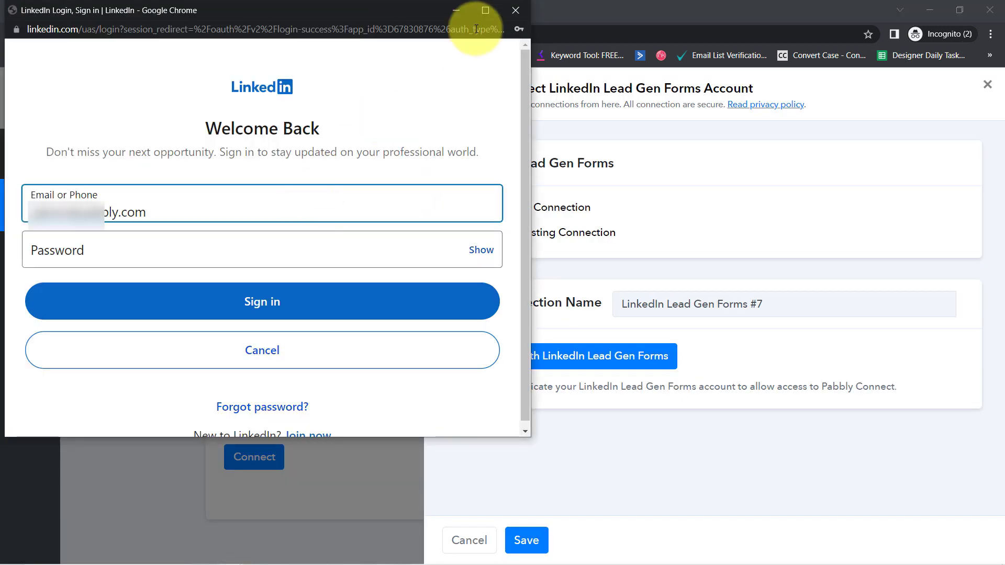
{"action": "left_click", "coordinate": [516, 8]}
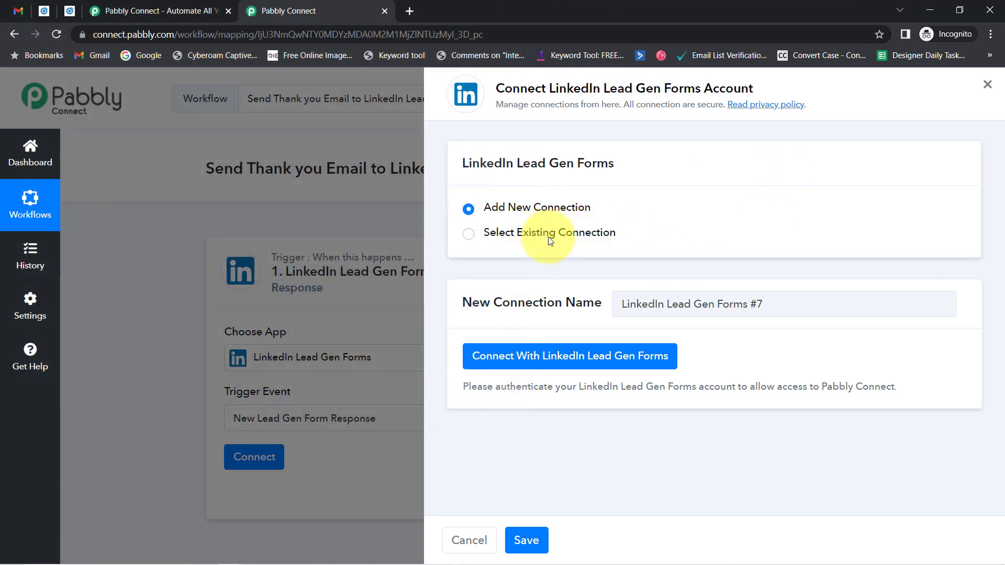
{"action": "left_click", "coordinate": [580, 234]}
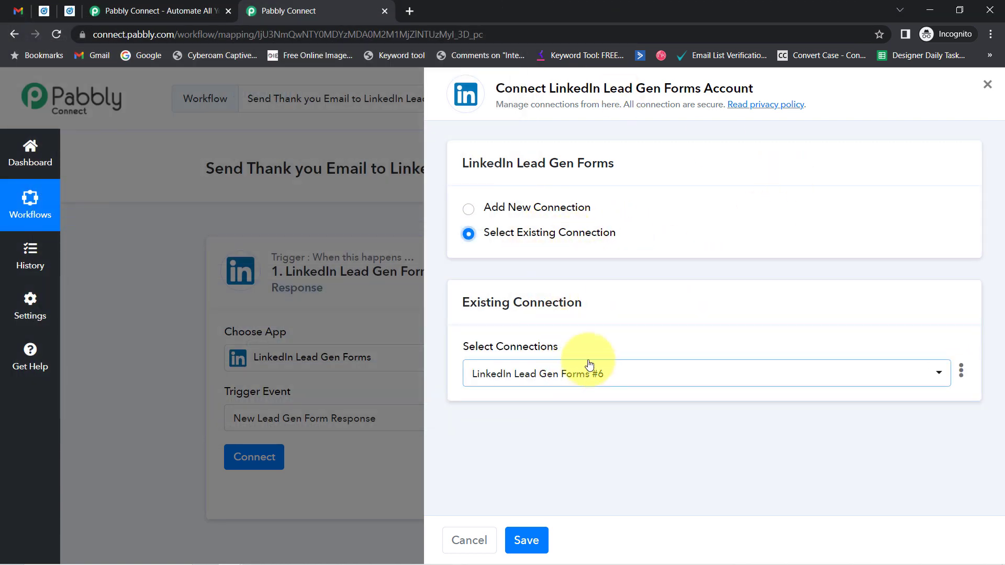
{"action": "left_click", "coordinate": [527, 544]}
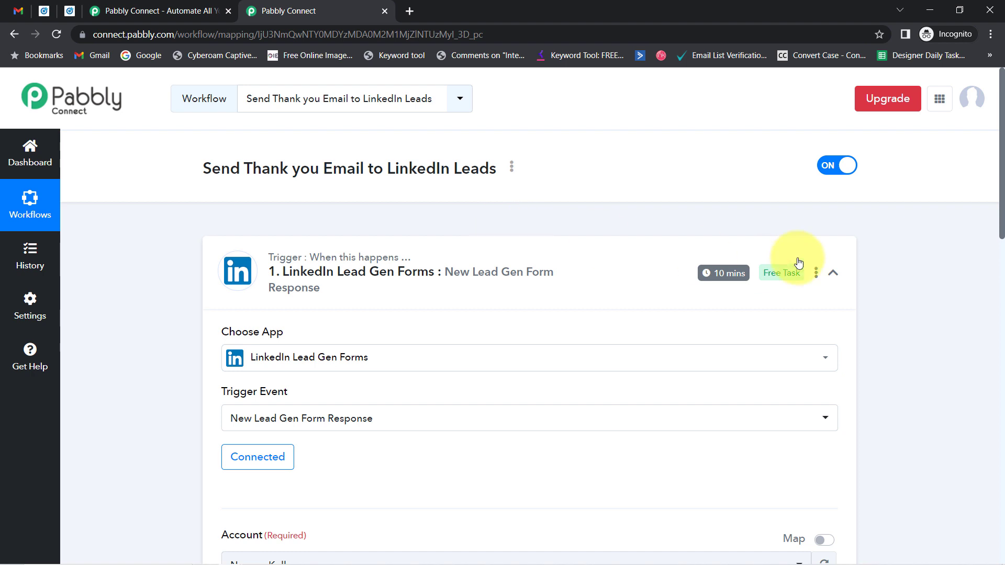
- Check the trigger's required Account field against the ad account in LinkedIn Campaign Manager
{"action": "left_click_drag", "start_coordinate": [1002, 165], "coordinate": [1002, 291]}
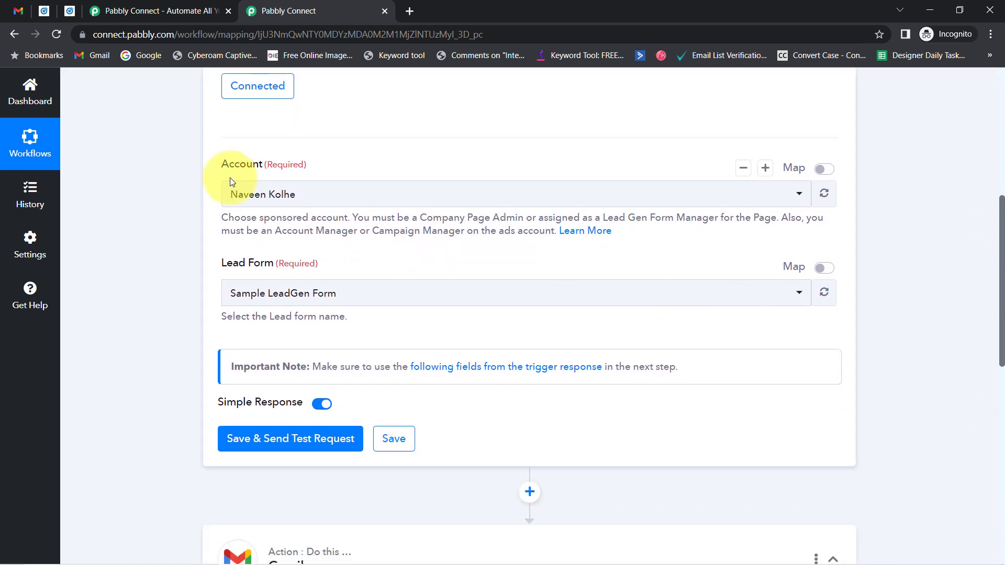
{"action": "left_click_drag", "start_coordinate": [220, 173], "coordinate": [268, 164]}
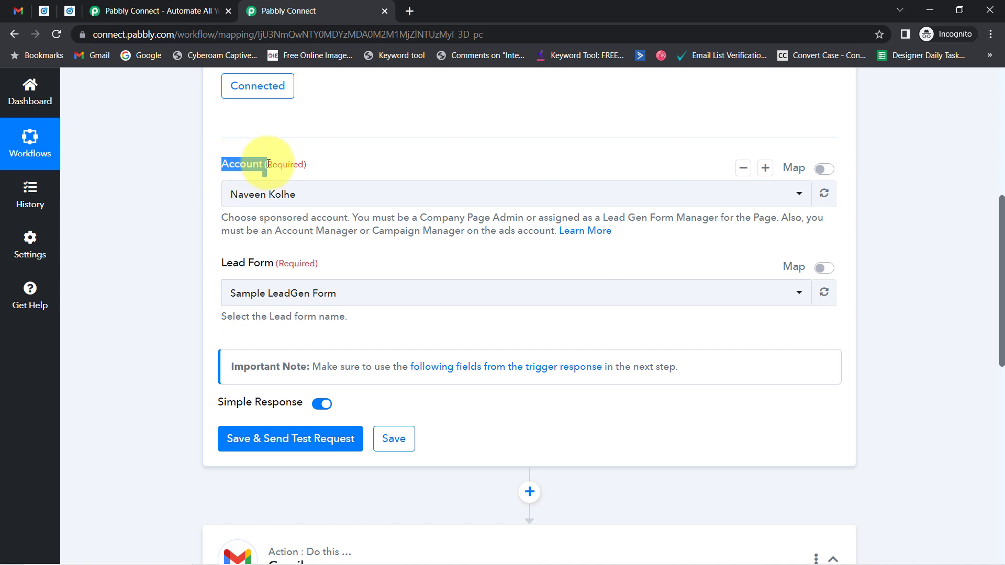
{"action": "left_click", "coordinate": [70, 11]}
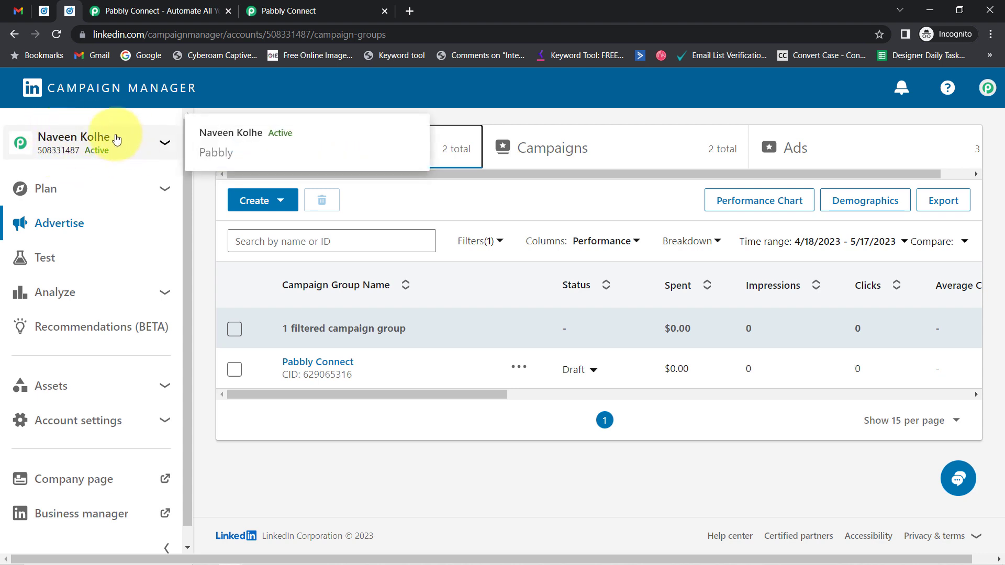
{"action": "left_click", "coordinate": [255, 13]}
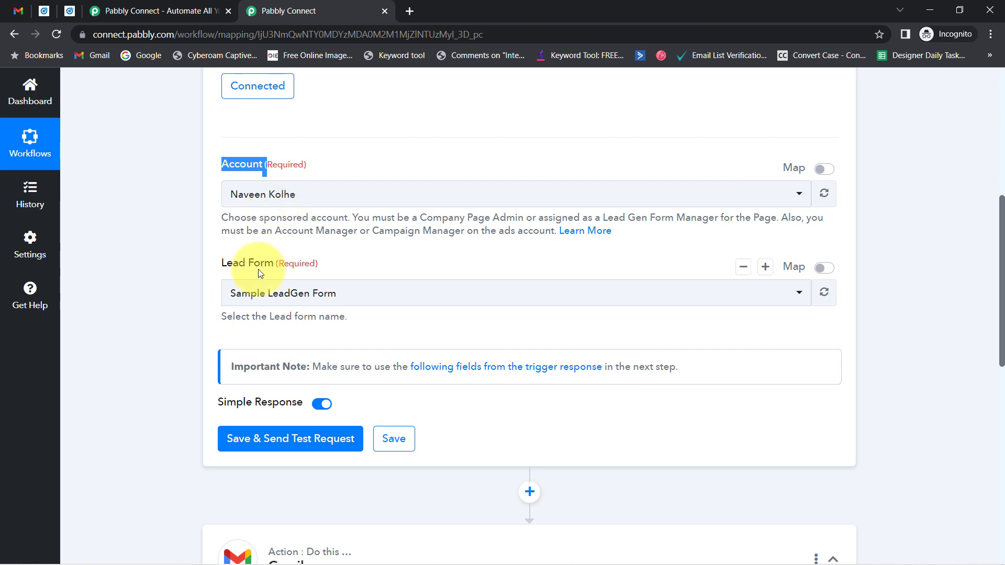
- Choose Sample LeadGen Form as the trigger's lead form, cross-checking the Lead Gen Forms page
{"action": "left_click_drag", "start_coordinate": [229, 272], "coordinate": [283, 264]}
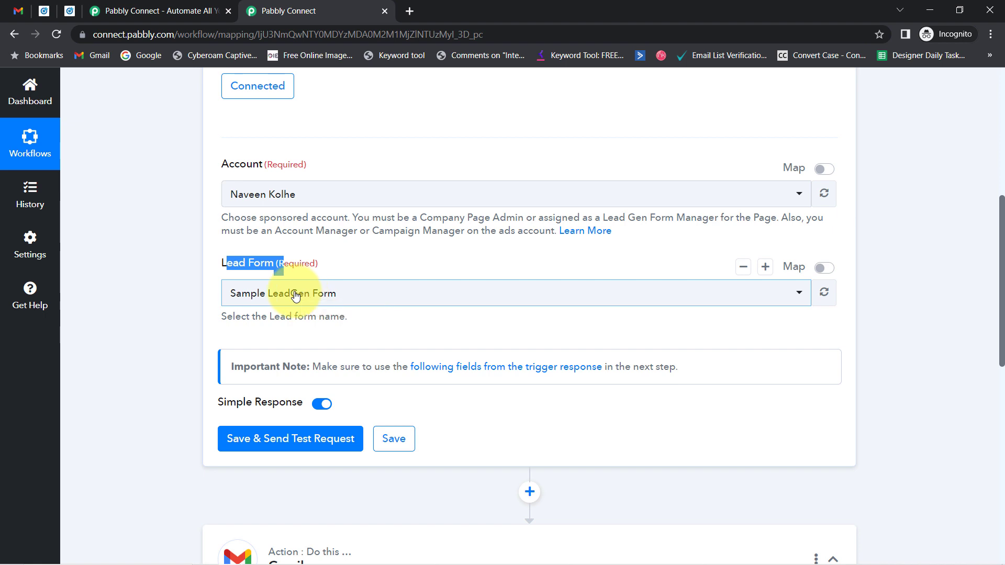
{"action": "left_click", "coordinate": [296, 296]}
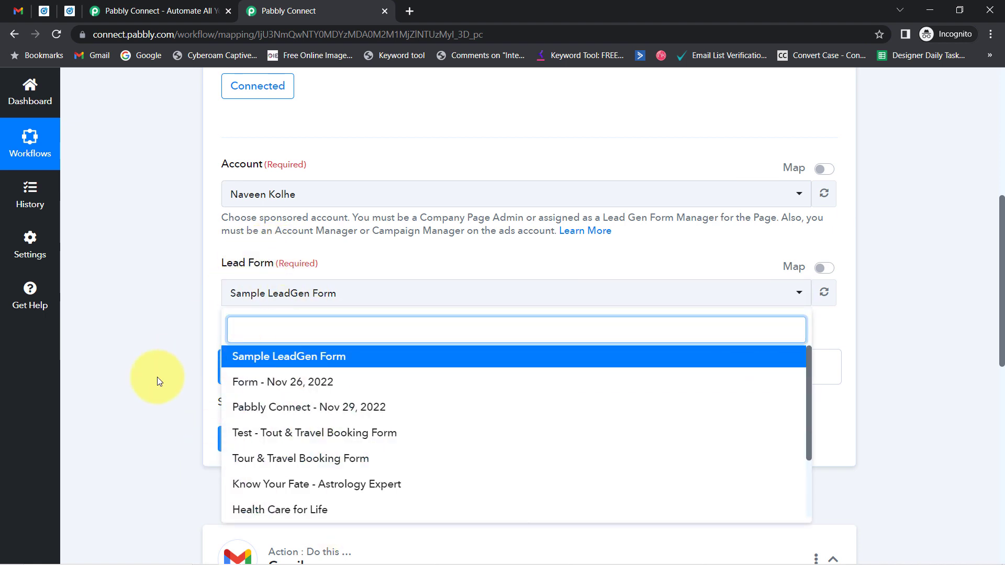
{"action": "left_click", "coordinate": [44, 10]}
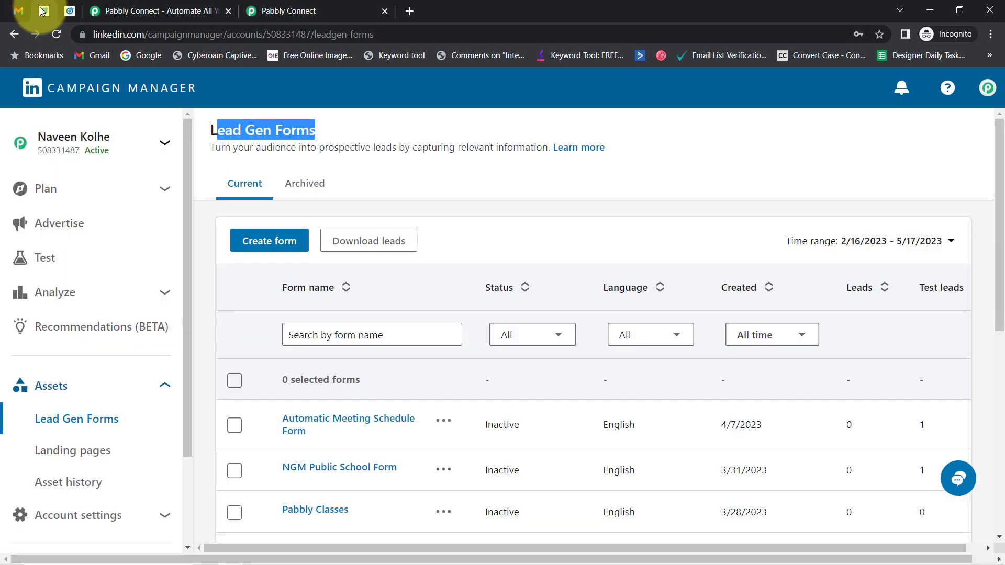
{"action": "scroll", "coordinate": [337, 281], "scroll_direction": "down", "scroll_amount": 3}
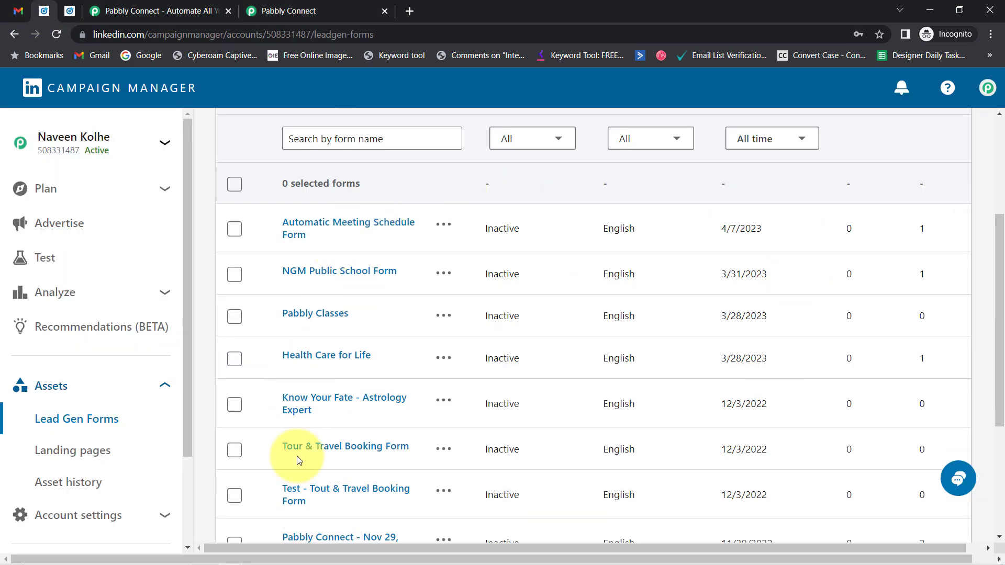
{"action": "left_click", "coordinate": [306, 4]}
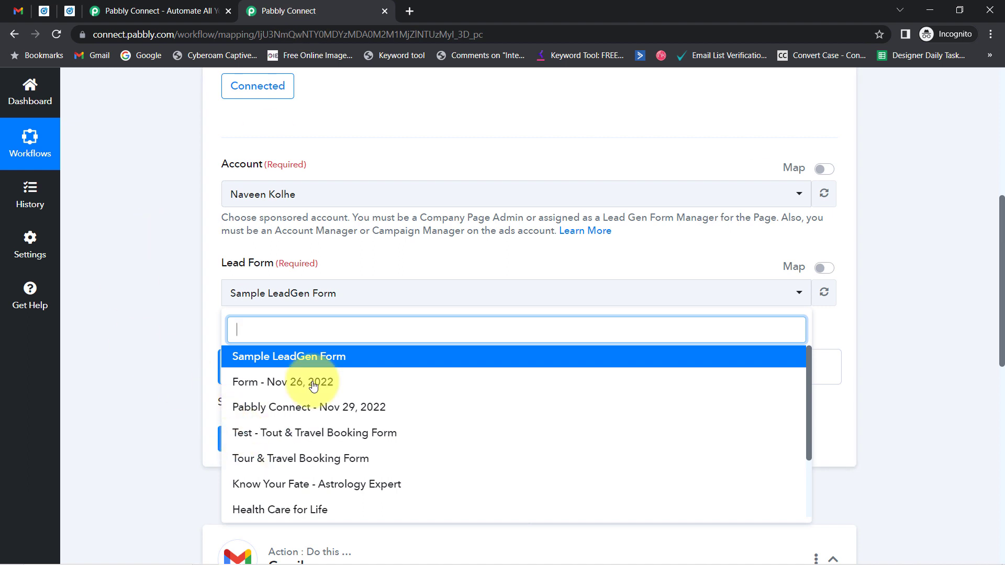
{"action": "left_click", "coordinate": [273, 361]}
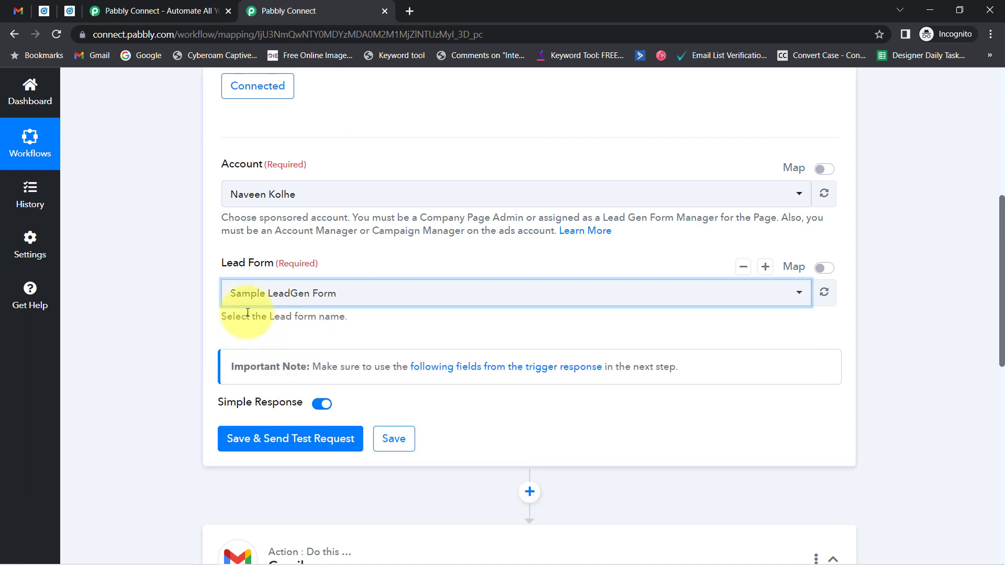
{"action": "left_click", "coordinate": [46, 8]}
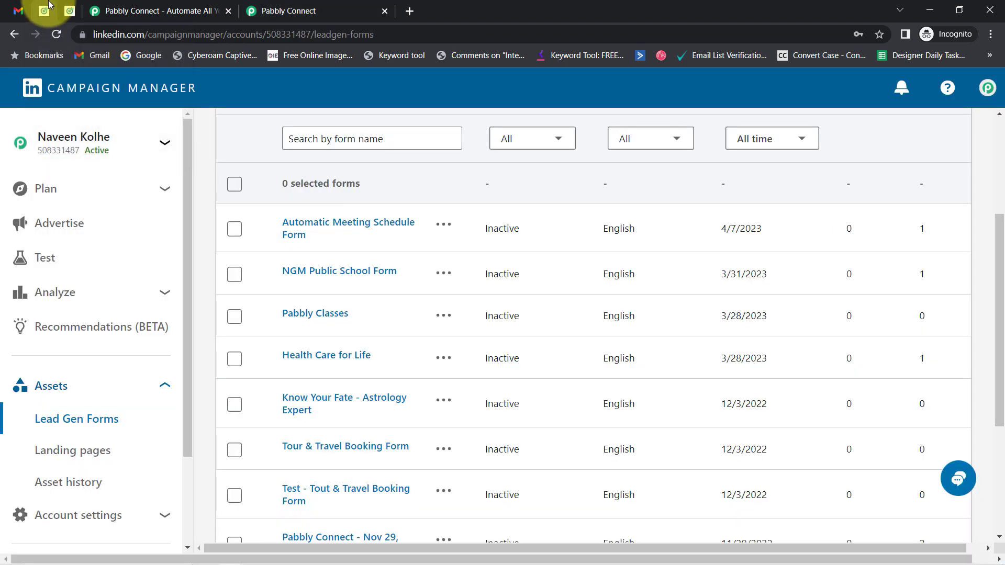
- Open the advertising campaigns overview and show the list of ads
{"action": "scroll", "coordinate": [89, 172], "scroll_direction": "down", "scroll_amount": 1}
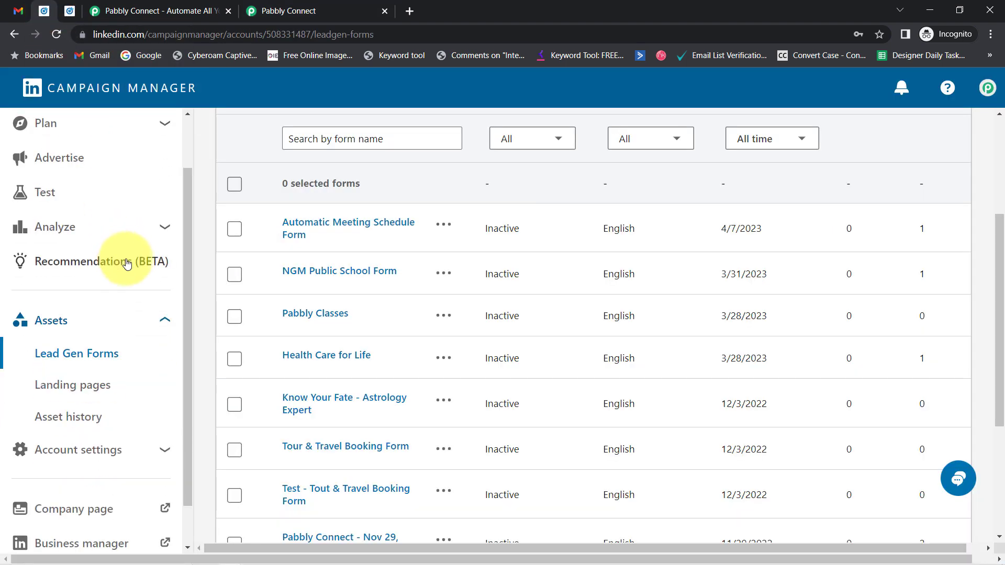
{"action": "left_click", "coordinate": [59, 158]}
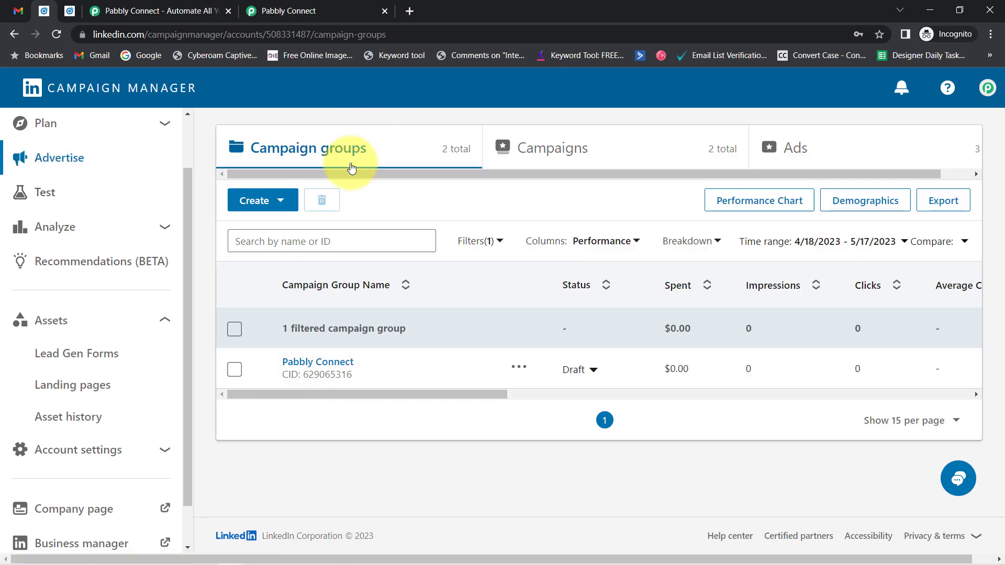
{"action": "left_click", "coordinate": [805, 152]}
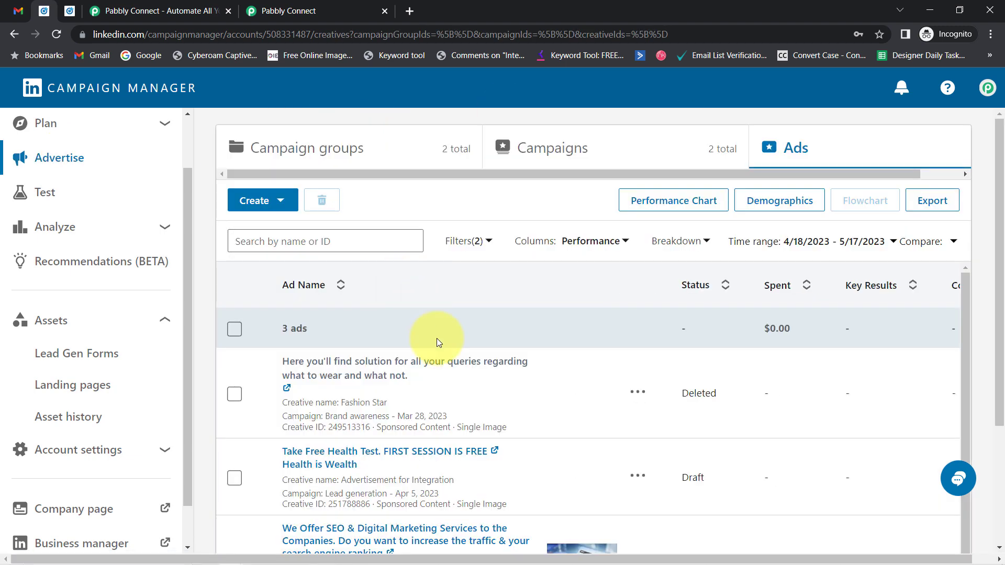
{"action": "scroll", "coordinate": [445, 345], "scroll_direction": "down", "scroll_amount": 2}
{"action": "scroll", "coordinate": [452, 349], "scroll_direction": "down", "scroll_amount": 2}
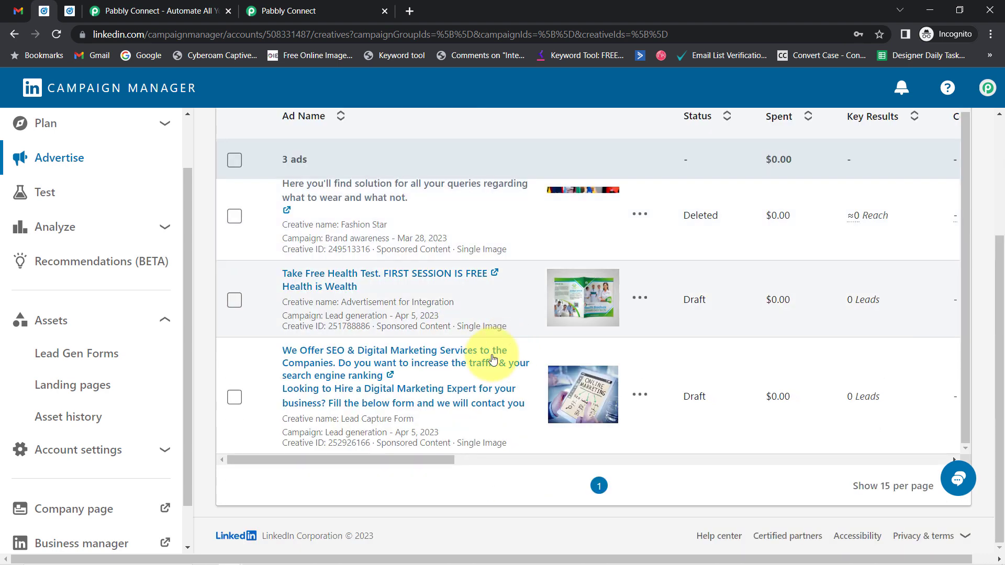
{"action": "left_click", "coordinate": [319, 375]}
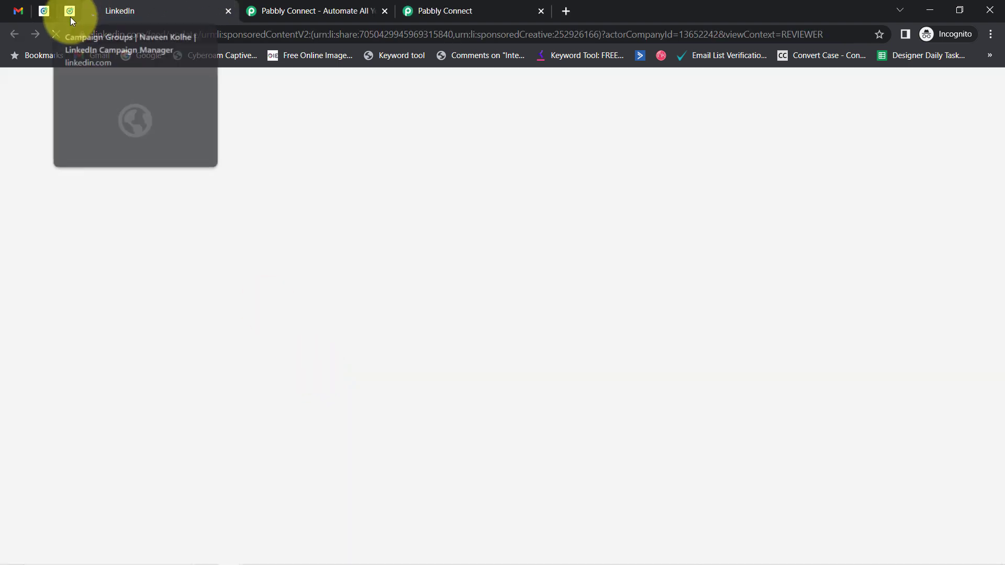
{"action": "left_click", "coordinate": [70, 12]}
{"action": "left_click", "coordinate": [44, 12]}
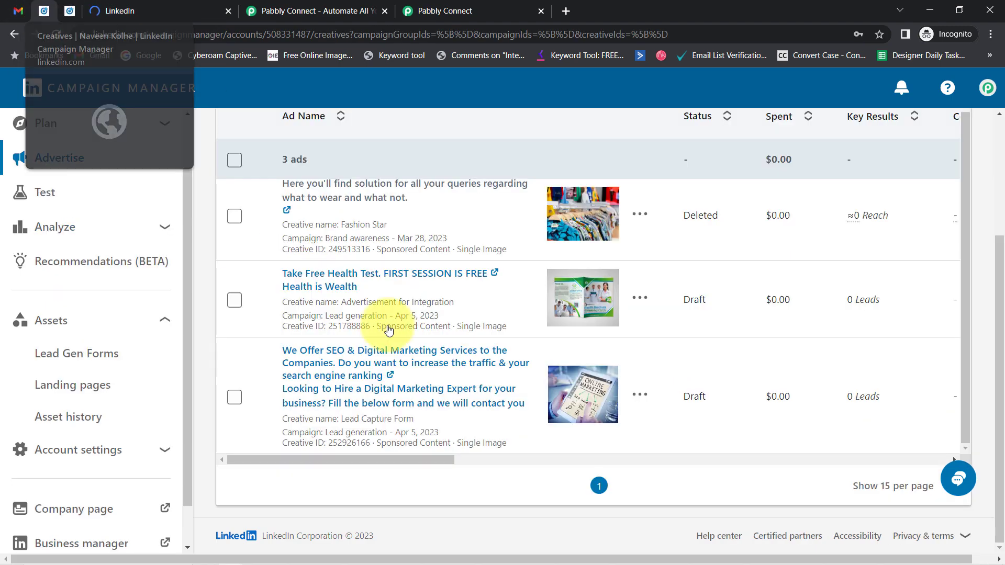
- Edit the Lead Capture Form ad and confirm Sample LeadGen Form in its form details
{"action": "left_click", "coordinate": [641, 390]}
{"action": "left_click", "coordinate": [622, 435]}
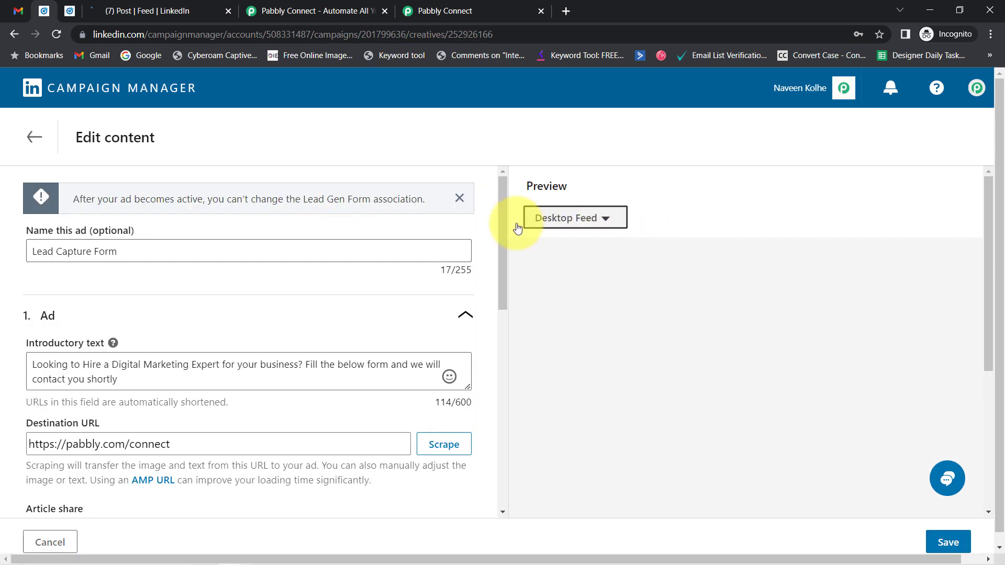
{"action": "scroll", "coordinate": [477, 434], "scroll_direction": "down", "scroll_amount": 6}
{"action": "scroll", "coordinate": [471, 450], "scroll_direction": "down", "scroll_amount": 3}
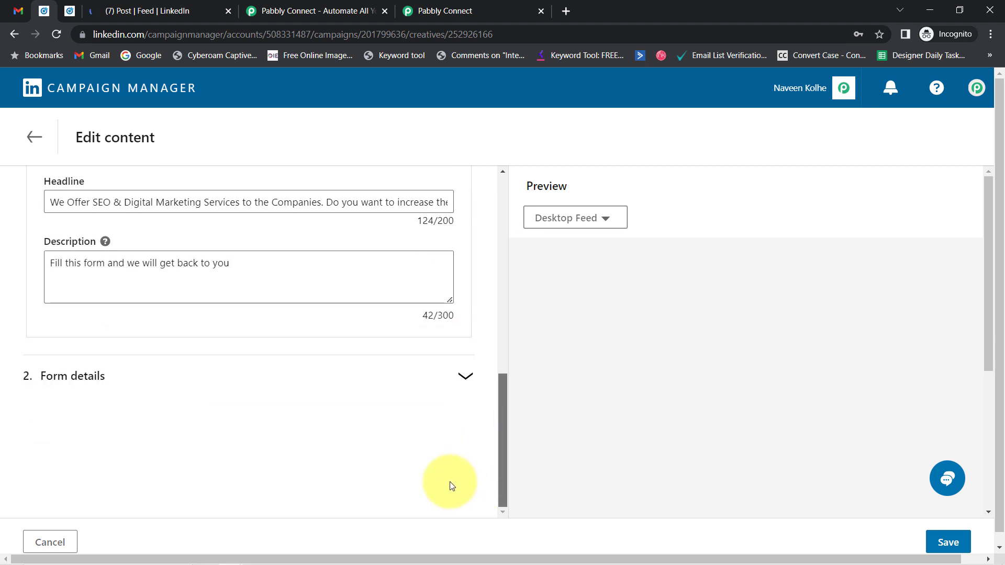
{"action": "left_click", "coordinate": [466, 375]}
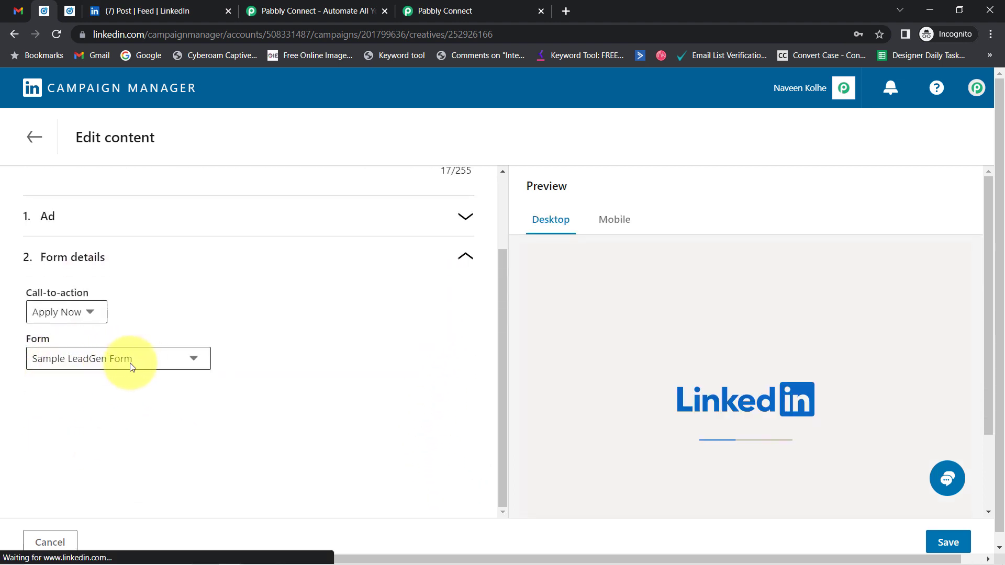
{"action": "left_click", "coordinate": [29, 134]}
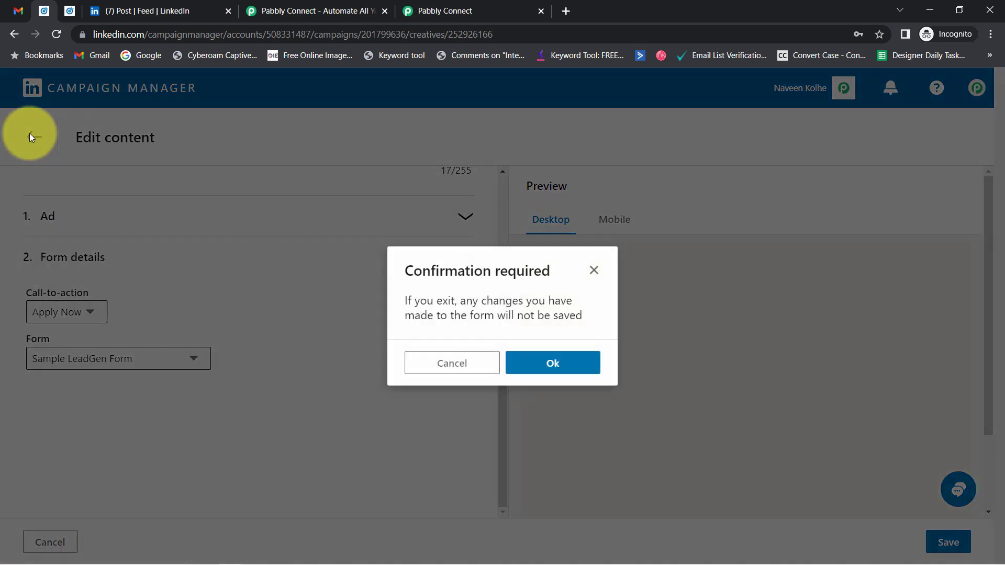
{"action": "left_click", "coordinate": [469, 7]}
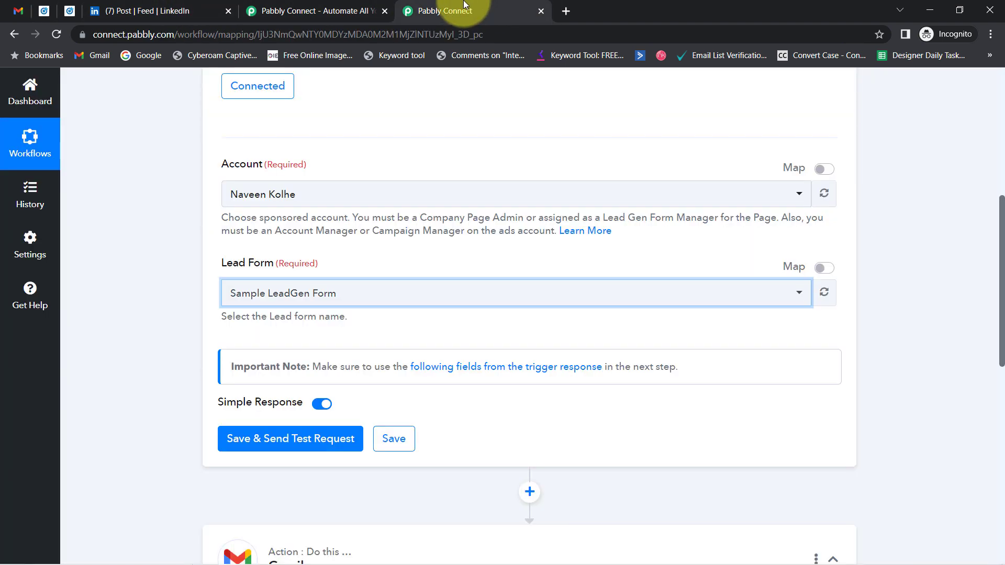
- Save the LinkedIn trigger, send a test request and review the Response Received data
{"action": "left_click", "coordinate": [289, 444]}
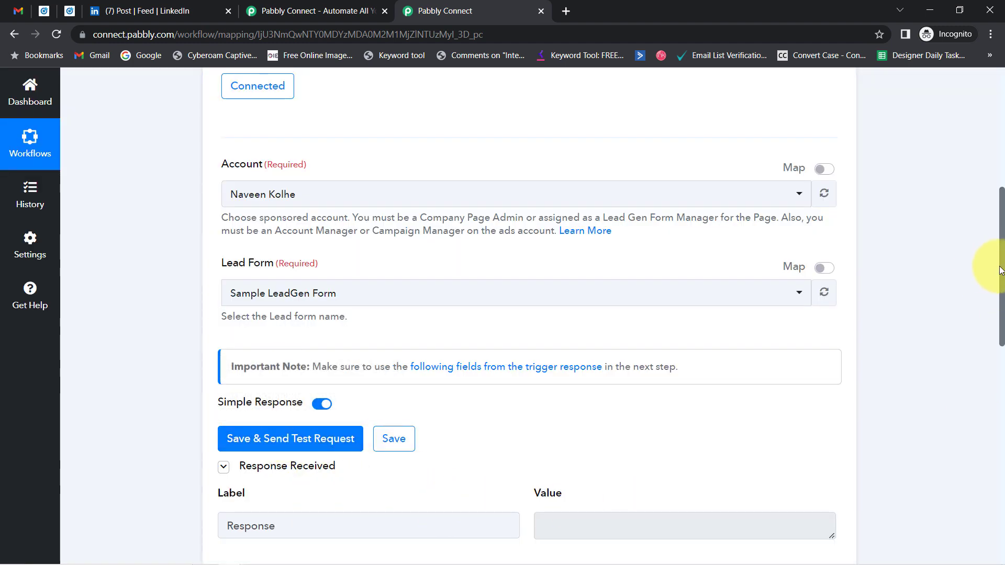
{"action": "left_click_drag", "start_coordinate": [1002, 269], "coordinate": [990, 314]}
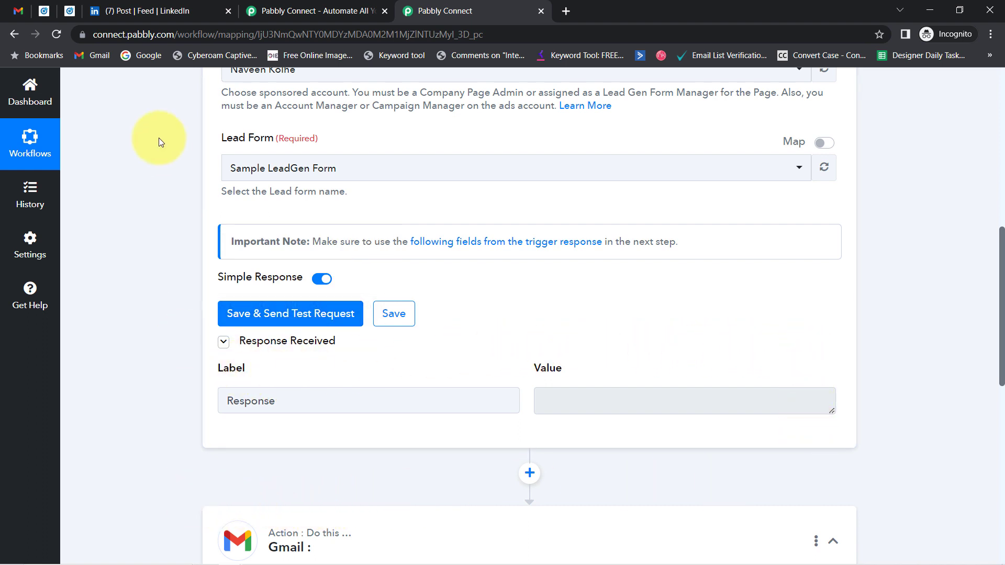
{"action": "left_click", "coordinate": [65, 13]}
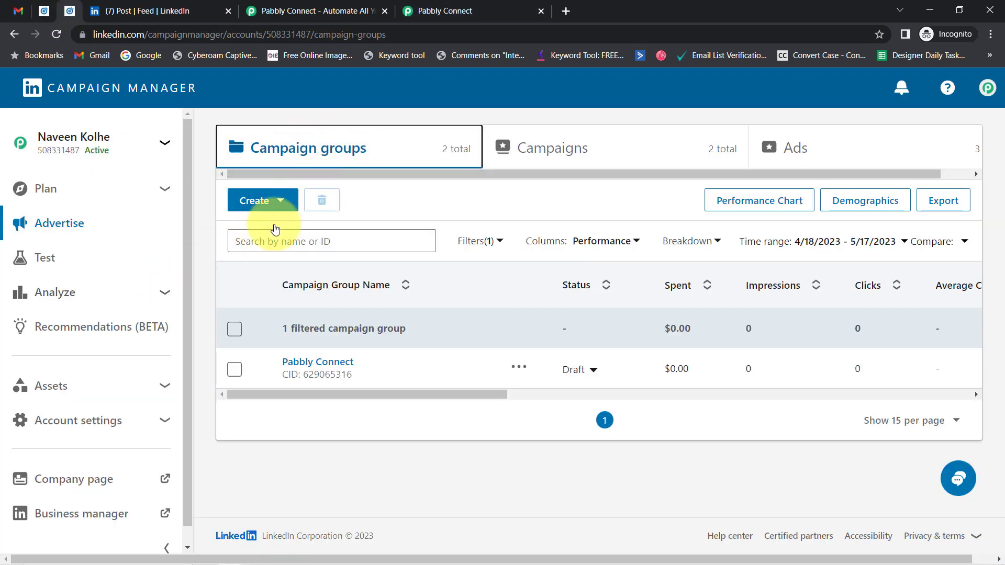
- Open the Pabbly Connect campaign group's Lead generation - Apr 5, 2023 campaign
{"action": "left_click", "coordinate": [323, 362]}
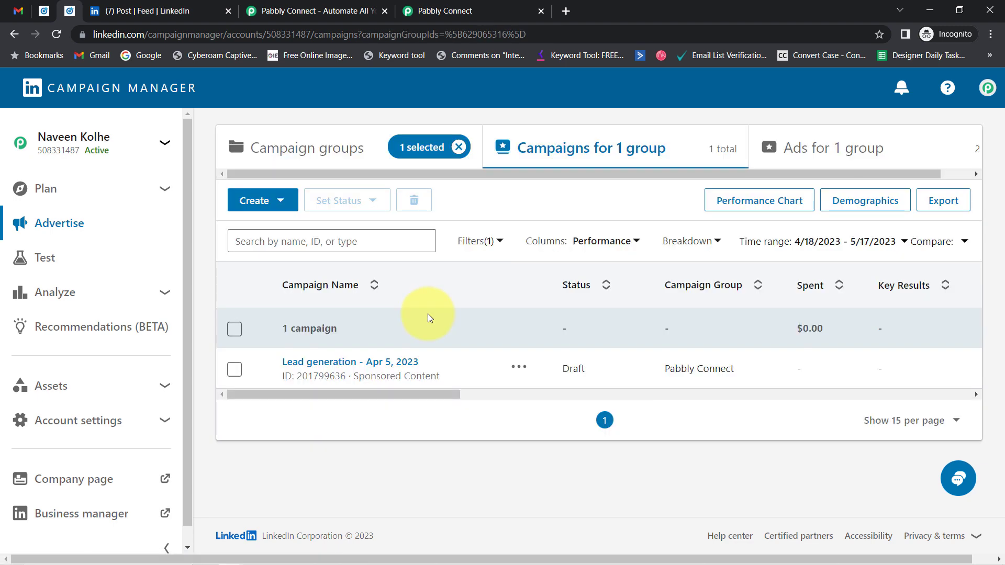
{"action": "left_click", "coordinate": [332, 363]}
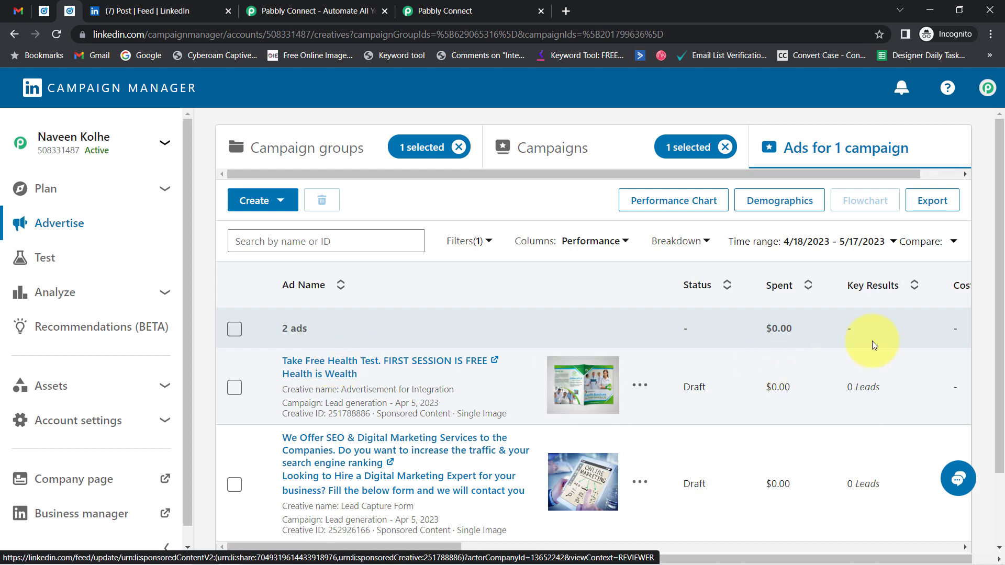
{"action": "left_click_drag", "start_coordinate": [980, 225], "coordinate": [963, 319]}
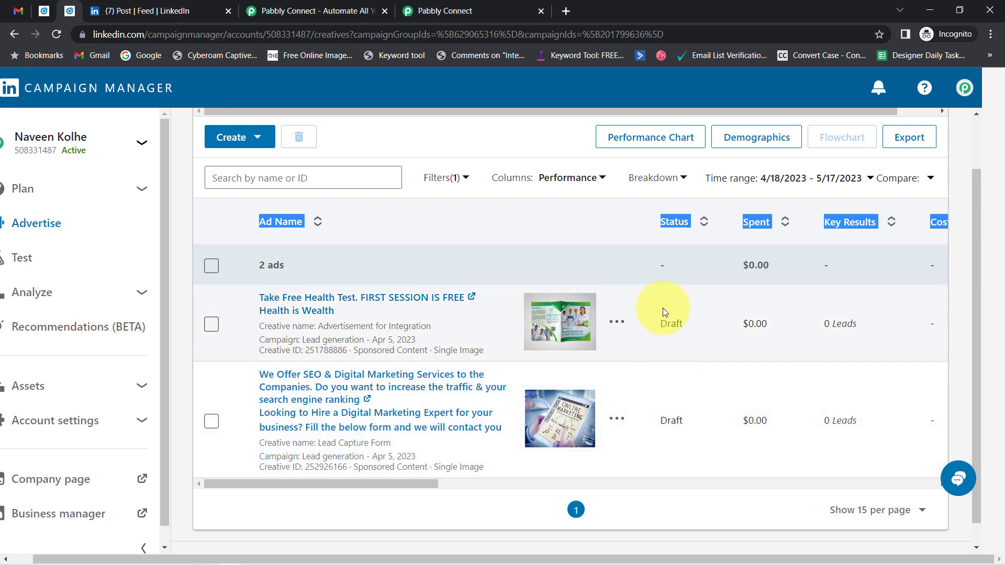
- Note both ads' Draft status and open the digital marketing ad's promoted post
{"action": "double_click", "coordinate": [670, 326]}
{"action": "left_click_drag", "start_coordinate": [671, 421], "coordinate": [687, 423]}
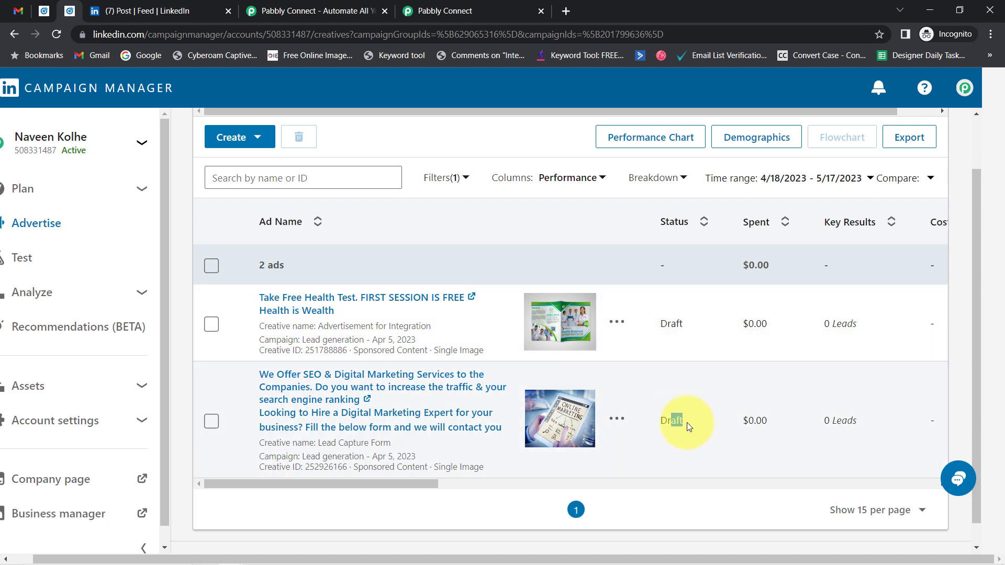
{"action": "left_click", "coordinate": [687, 422]}
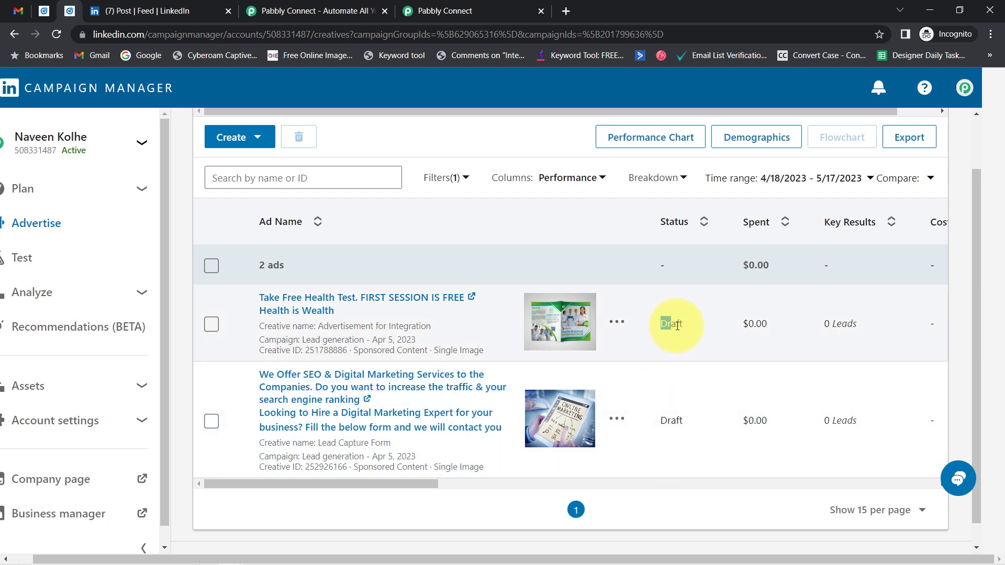
{"action": "left_click_drag", "start_coordinate": [678, 326], "coordinate": [684, 326]}
{"action": "left_click", "coordinate": [666, 421]}
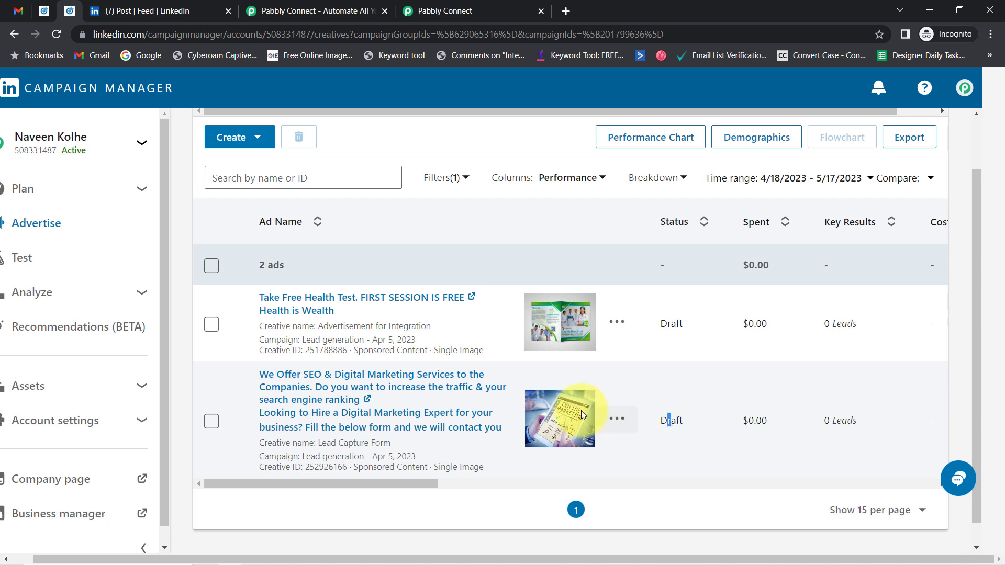
{"action": "left_click", "coordinate": [341, 392]}
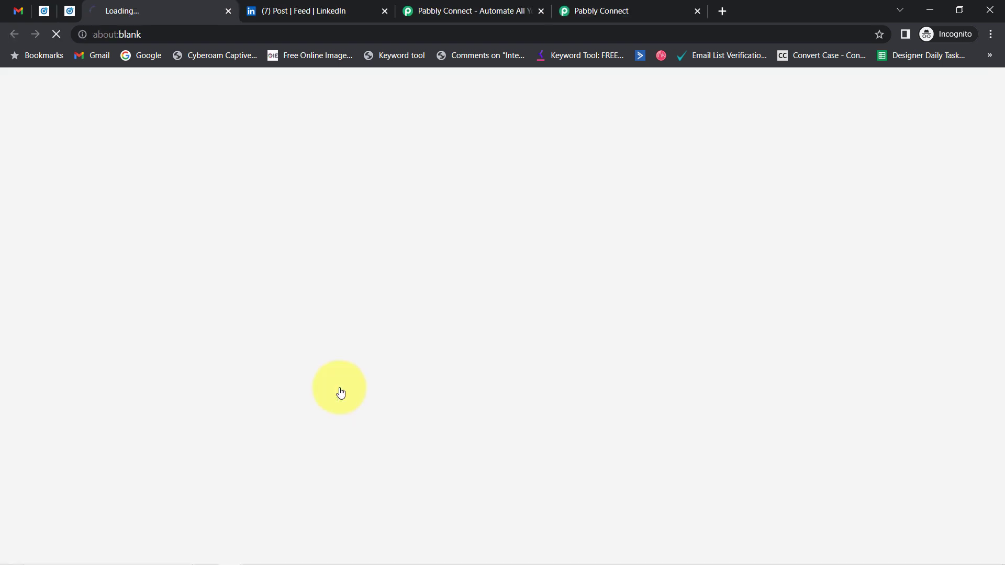
- Close the old post tab and read the 'Looking to Hire a Digital Marketing Expert' post down to Apply Now
{"action": "left_click", "coordinate": [384, 11]}
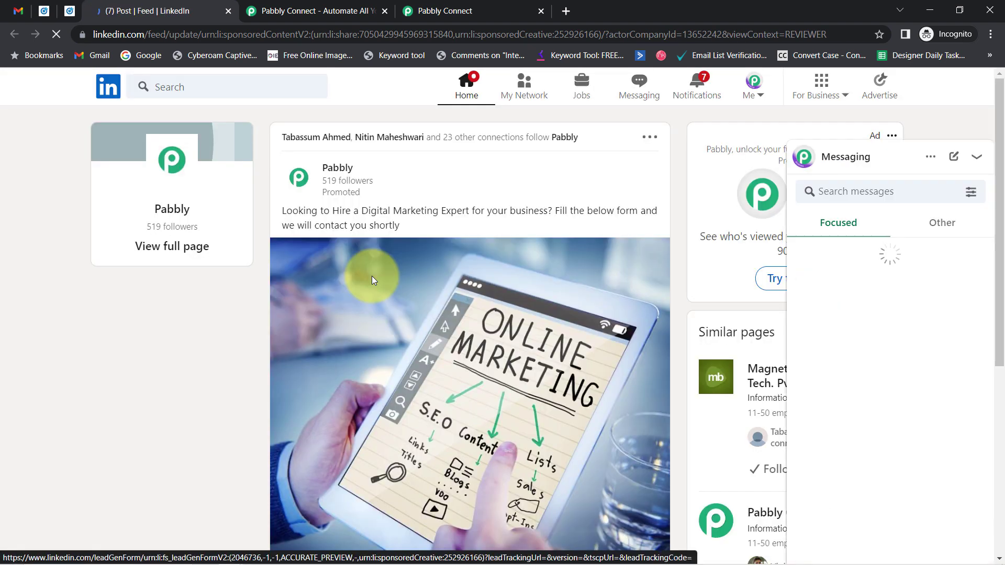
{"action": "left_click", "coordinate": [980, 159]}
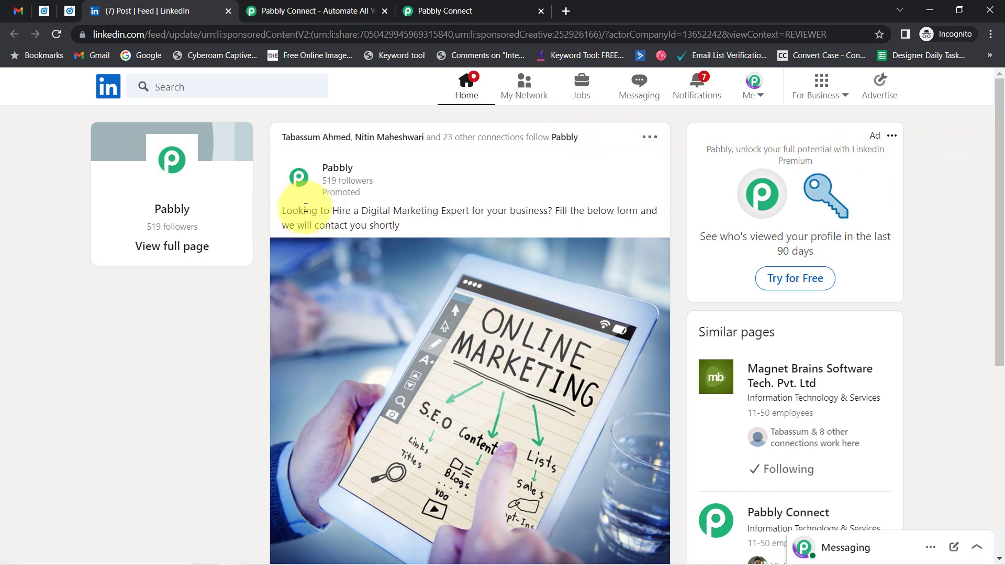
{"action": "left_click_drag", "start_coordinate": [293, 211], "coordinate": [400, 225]}
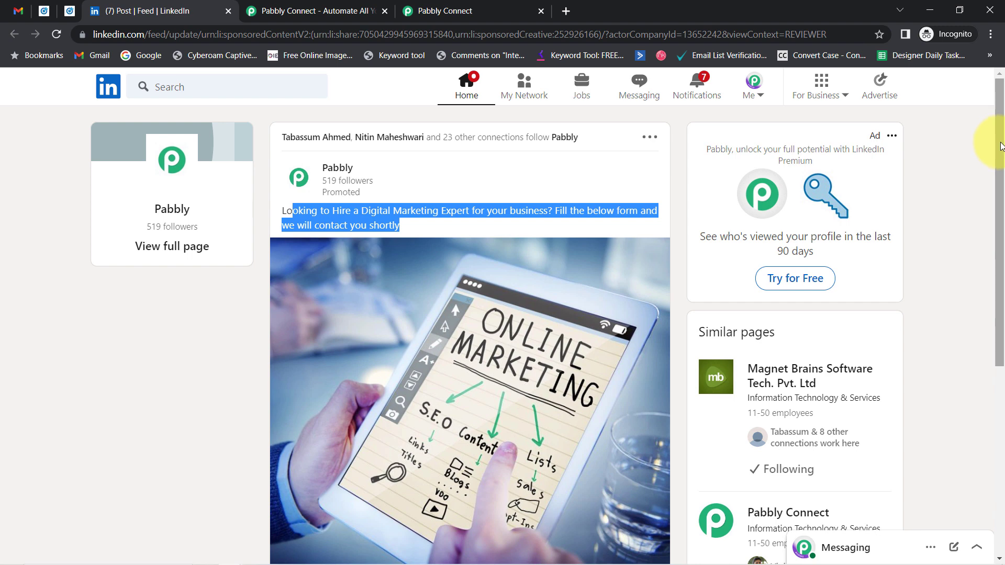
{"action": "left_click", "coordinate": [388, 222]}
{"action": "left_click_drag", "start_coordinate": [320, 211], "coordinate": [374, 236]}
{"action": "left_click", "coordinate": [593, 215]}
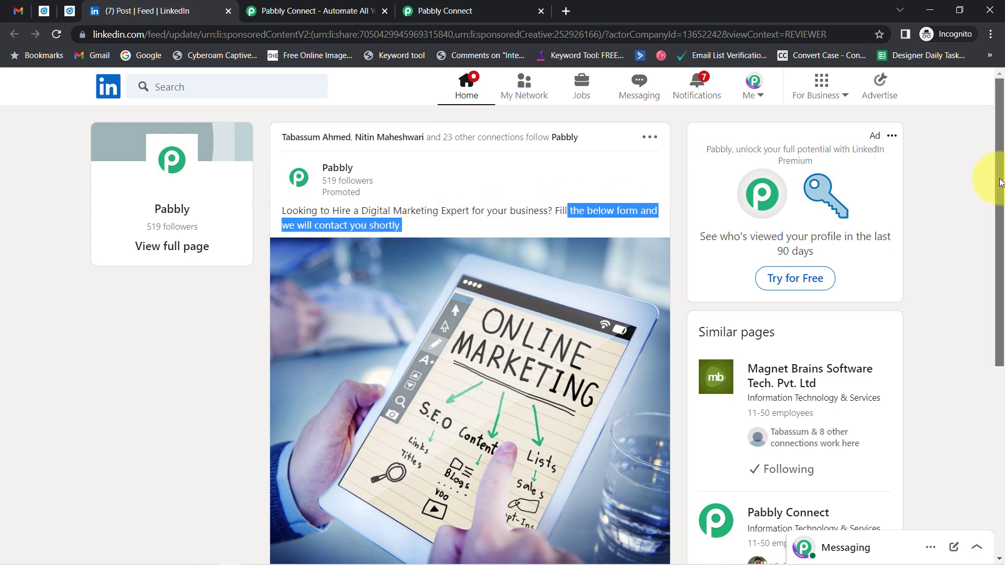
{"action": "left_click_drag", "start_coordinate": [1000, 182], "coordinate": [994, 306]}
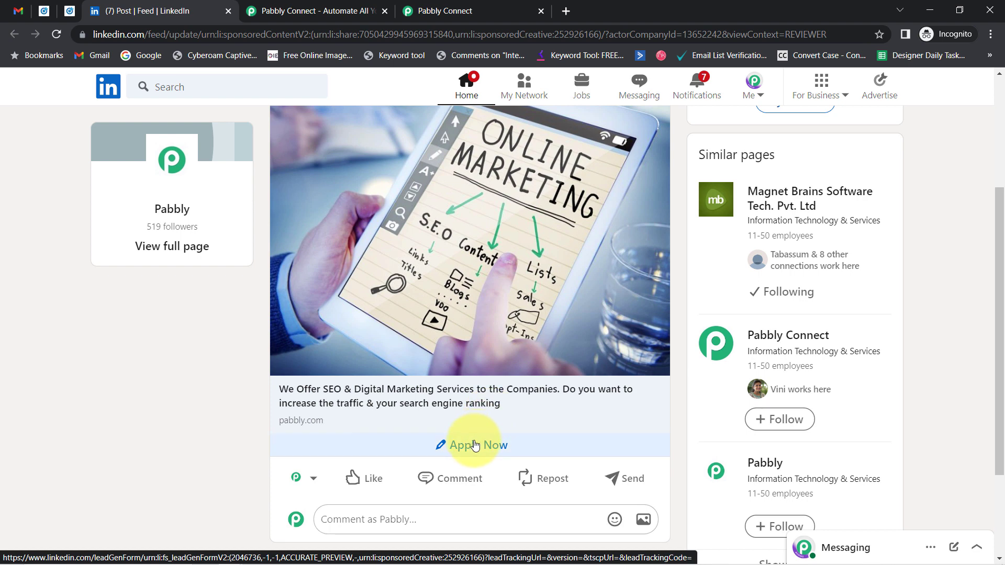
- Open the ad's lead form and replace the prefilled email address with a demo address
{"action": "left_click", "coordinate": [450, 443]}
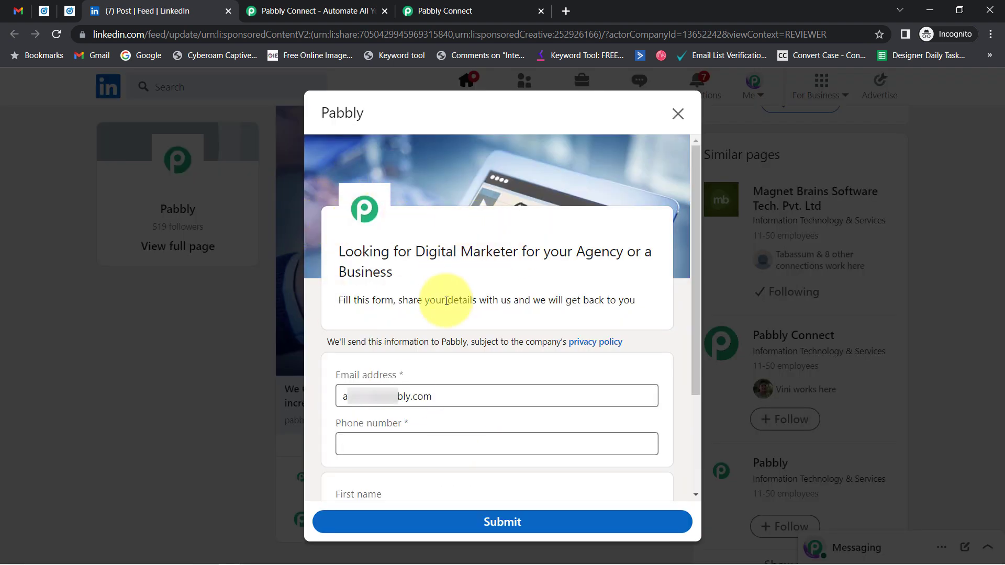
{"action": "left_click", "coordinate": [389, 396]}
{"action": "key", "text": "ctrl+a"}
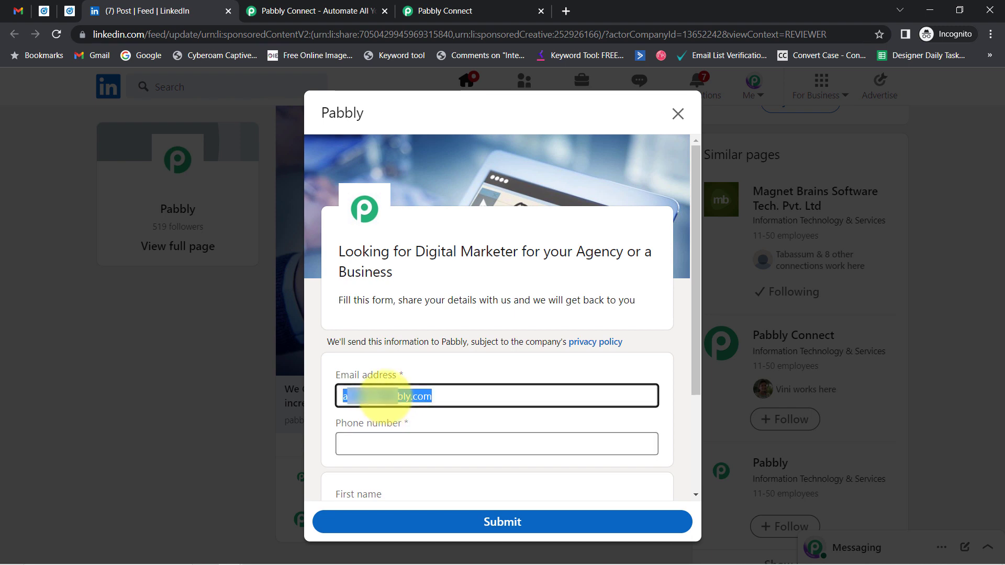
{"action": "key", "text": "BackSpace"}
{"action": "left_click_drag", "start_coordinate": [363, 252], "coordinate": [442, 301]}
{"action": "left_click", "coordinate": [356, 397]}
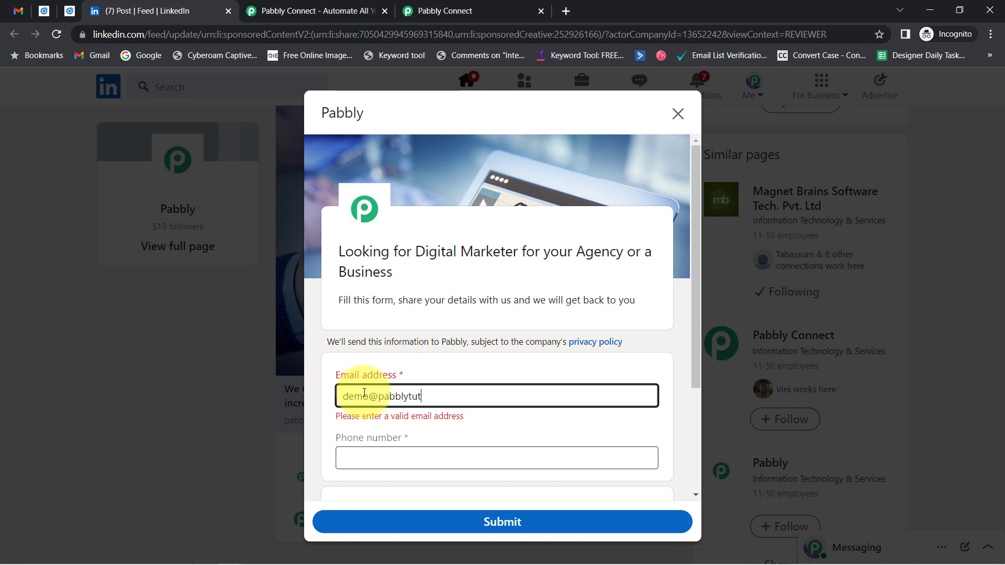
{"action": "type", "text": "com"}
- Enter a demo phone number, then return to the Campaign Manager ads list
{"action": "key", "text": "Tab"}
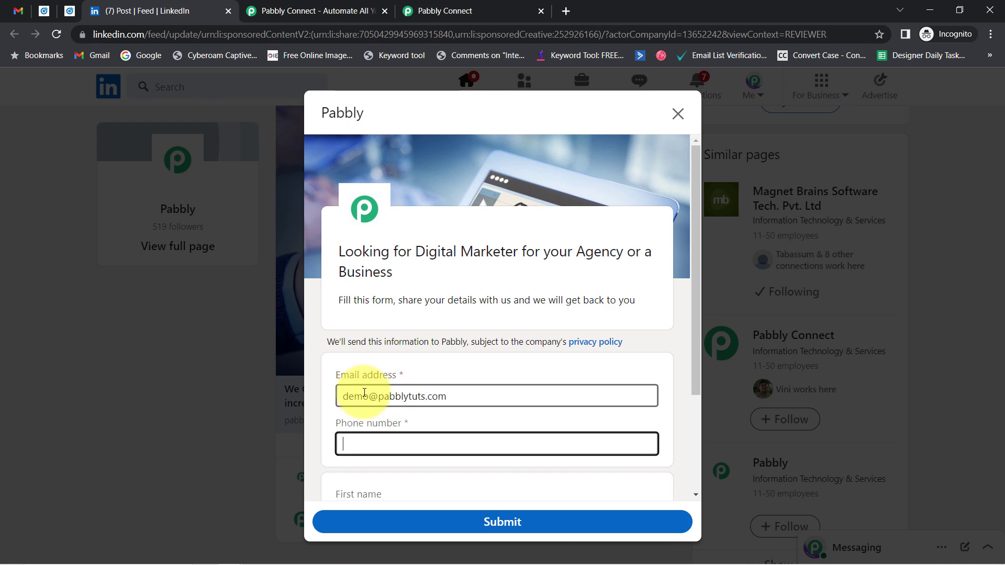
{"action": "type", "text": "+91966666666"}
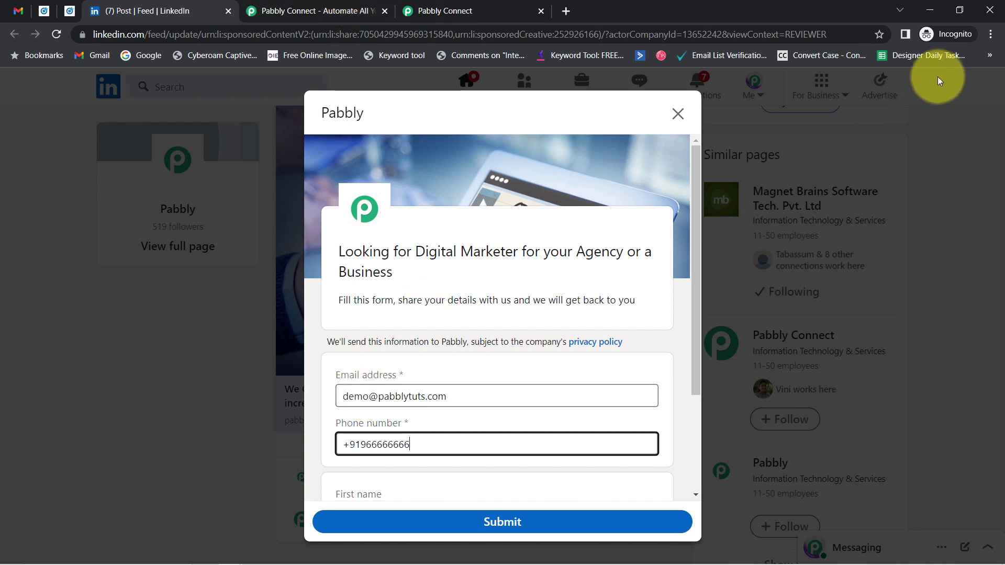
{"action": "left_click_drag", "start_coordinate": [695, 230], "coordinate": [708, 350]}
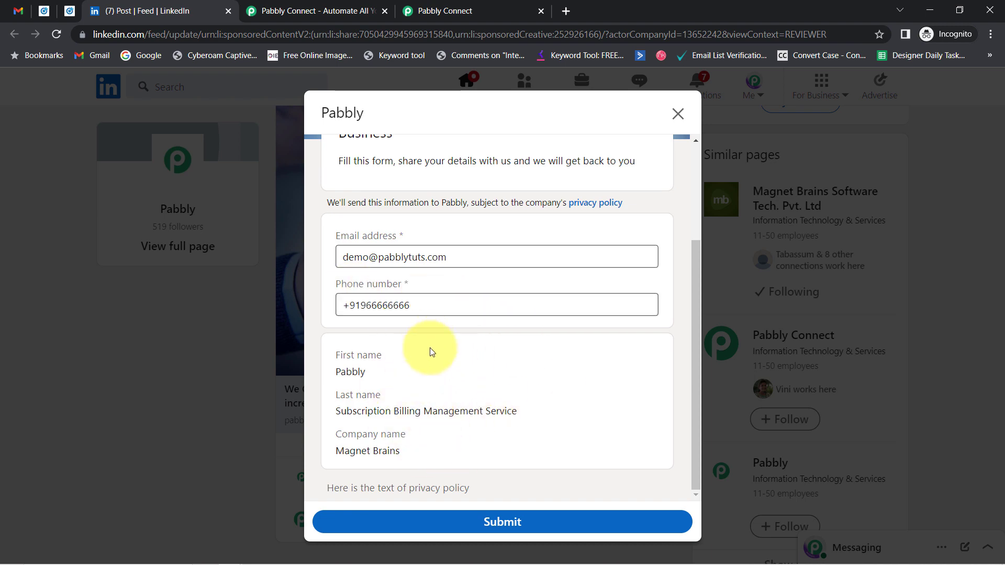
{"action": "left_click", "coordinate": [64, 14]}
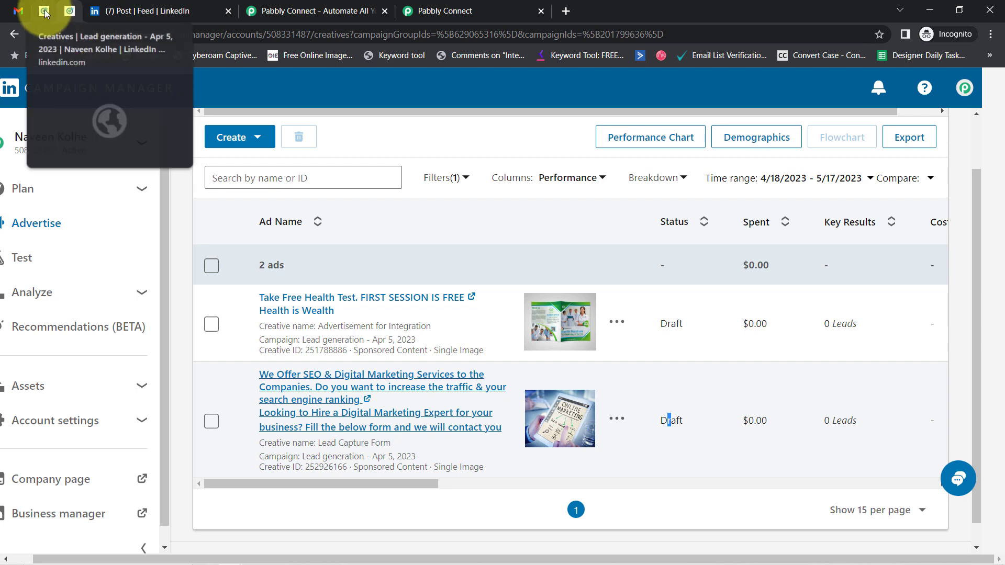
- Open the lead-form ad's post preview from the Campaign Manager ads list
{"action": "left_click", "coordinate": [98, 20]}
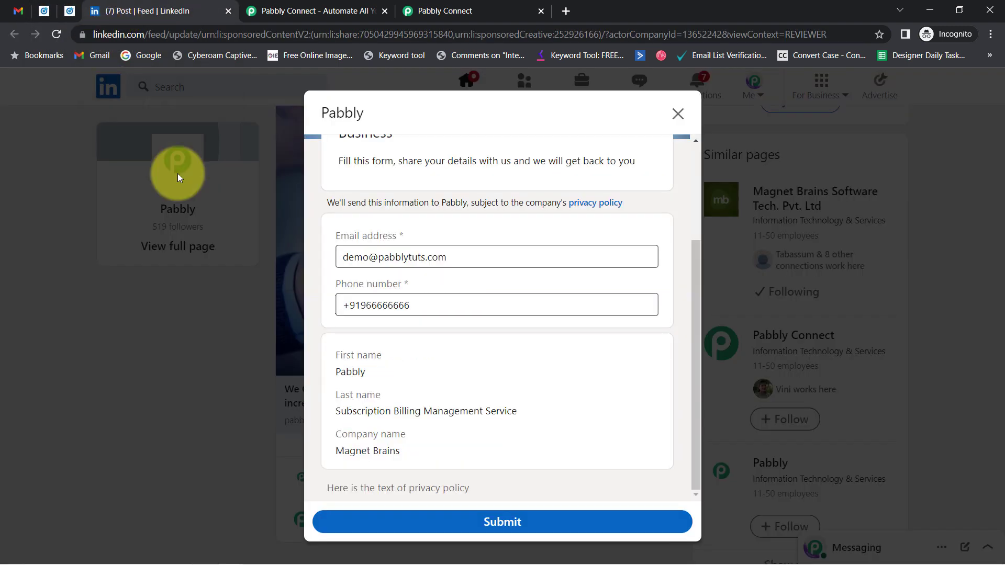
{"action": "left_click", "coordinate": [45, 11]}
{"action": "left_click", "coordinate": [70, 11]}
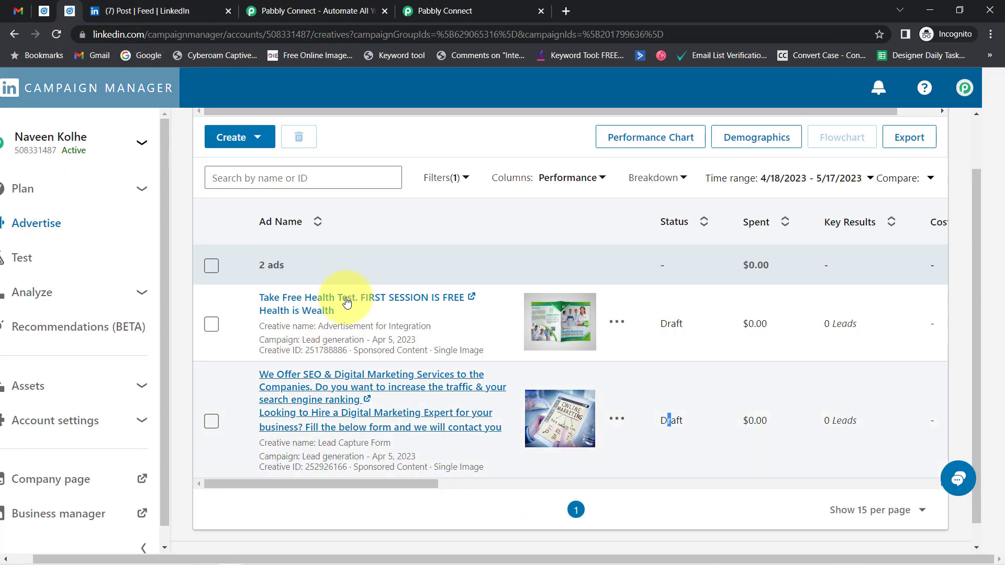
{"action": "left_click", "coordinate": [318, 392]}
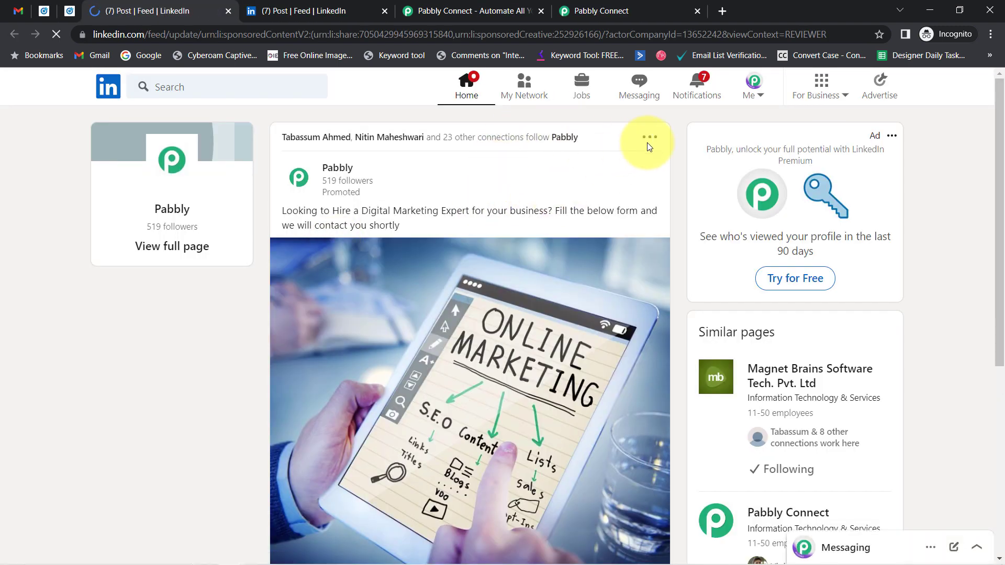
- Check the first name Pabbly and the last name in the profile's Edit intro
{"action": "left_click", "coordinate": [750, 97]}
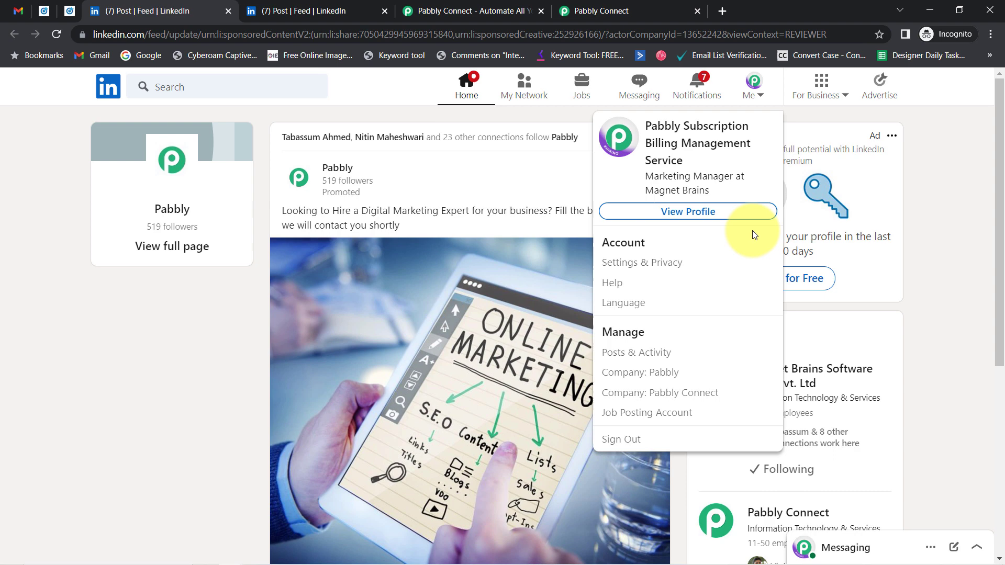
{"action": "left_click", "coordinate": [684, 212]}
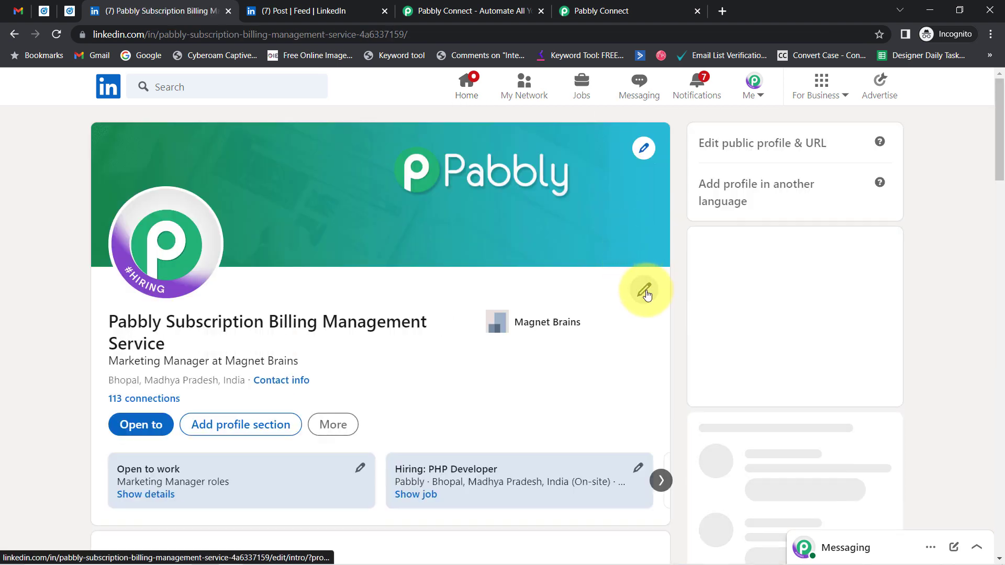
{"action": "left_click", "coordinate": [645, 292]}
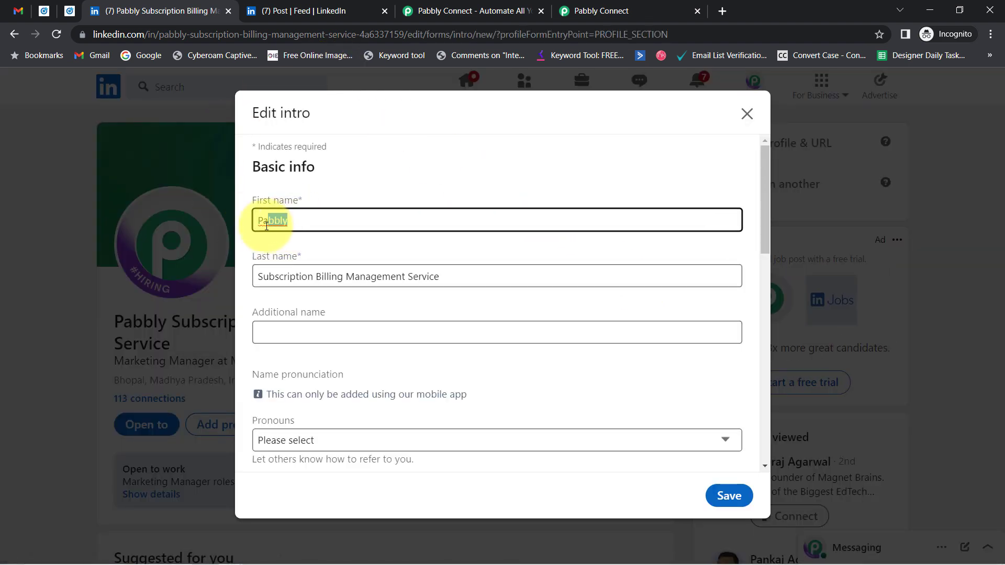
{"action": "double_click", "coordinate": [268, 220]}
{"action": "left_click", "coordinate": [271, 280]}
{"action": "left_click_drag", "start_coordinate": [272, 280], "coordinate": [433, 294]}
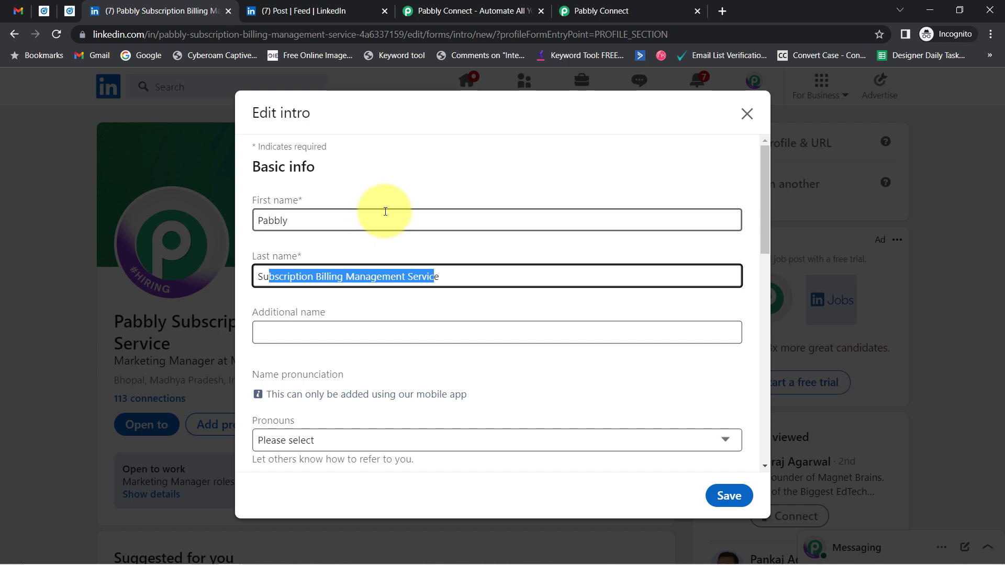
{"action": "left_click", "coordinate": [317, 214]}
{"action": "left_click_drag", "start_coordinate": [292, 219], "coordinate": [250, 229]}
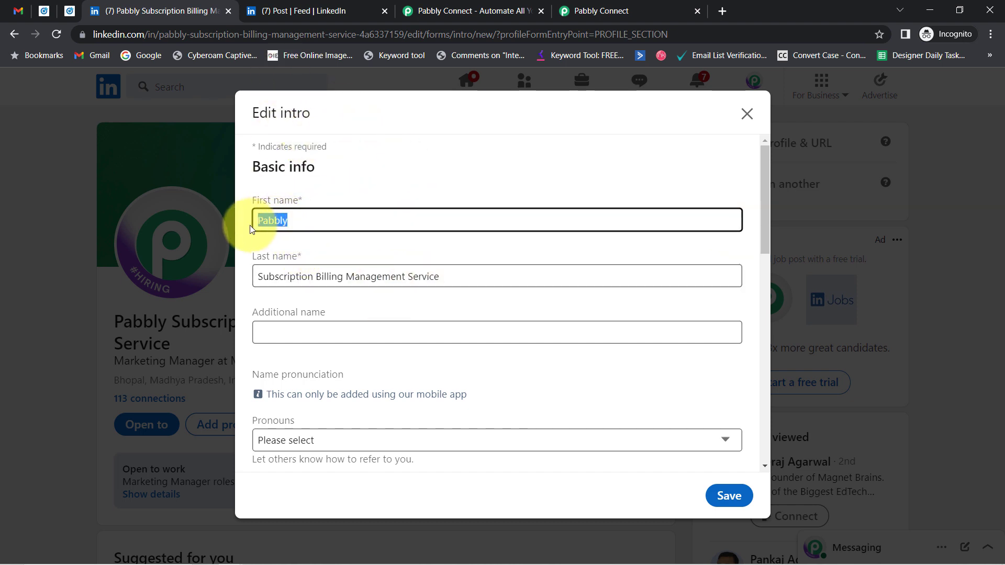
{"action": "left_click", "coordinate": [266, 223]}
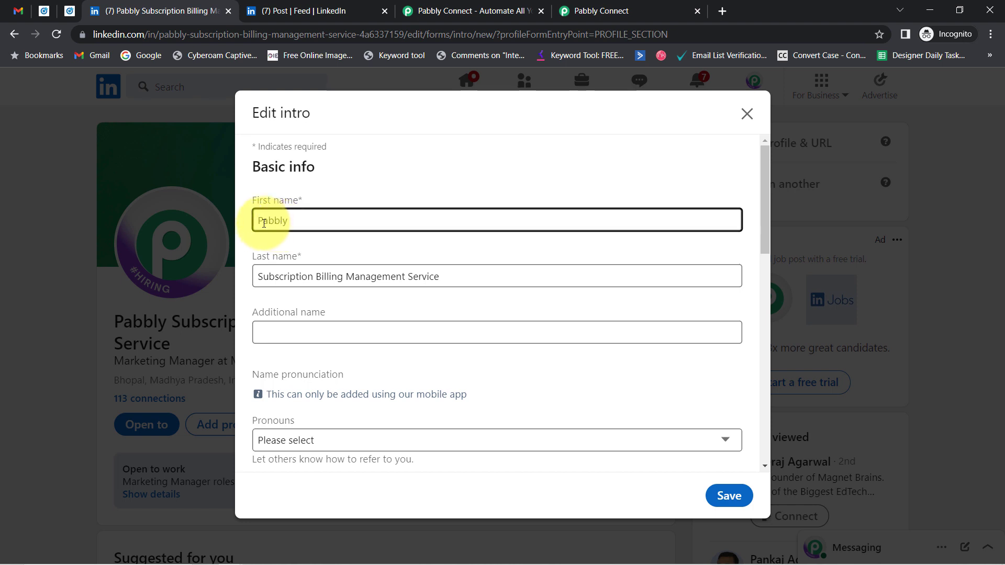
{"action": "double_click", "coordinate": [263, 223]}
{"action": "left_click_drag", "start_coordinate": [279, 275], "coordinate": [442, 275]}
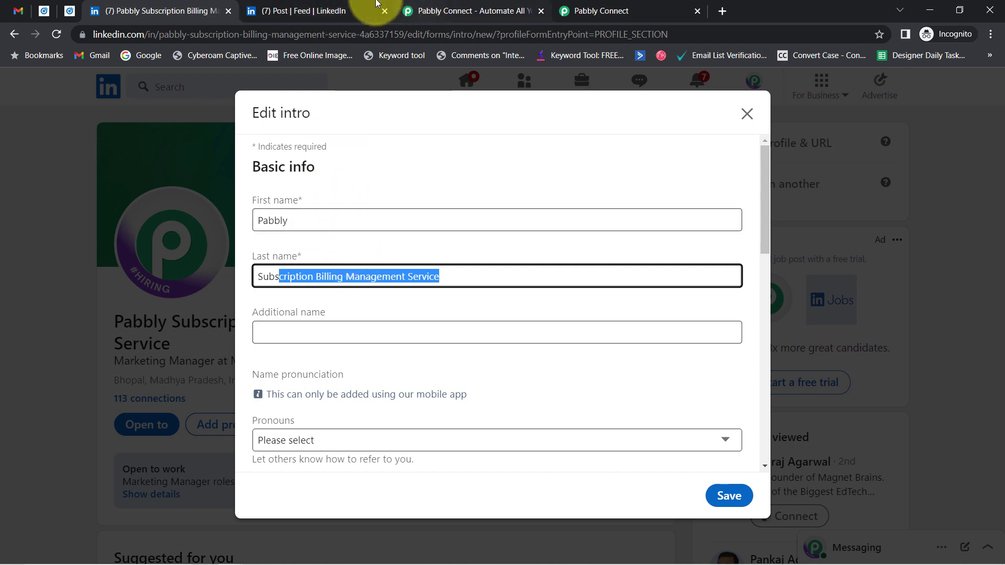
- Submit the filled Pabbly lead form on the ad post
{"action": "left_click", "coordinate": [309, 4]}
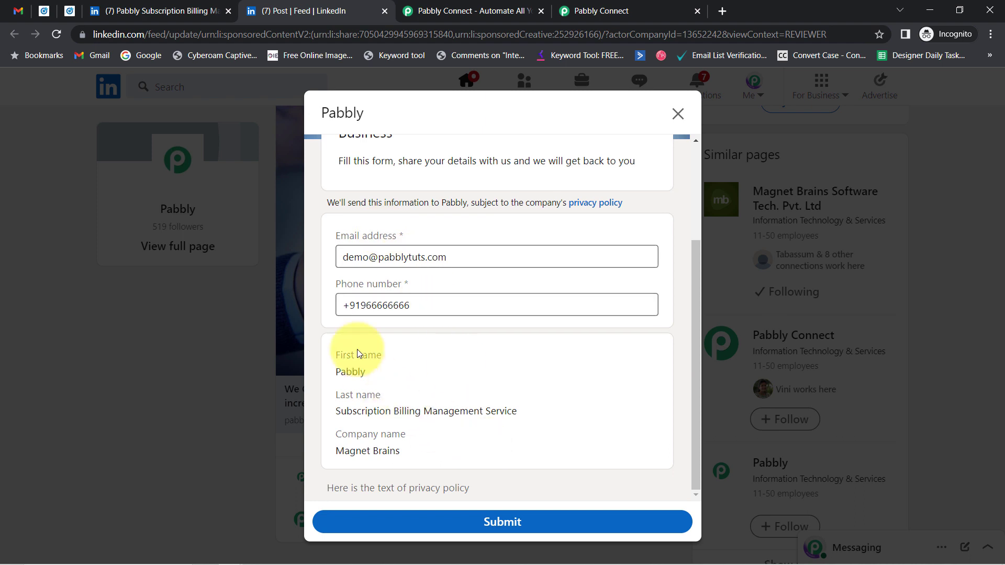
{"action": "left_click", "coordinate": [504, 522]}
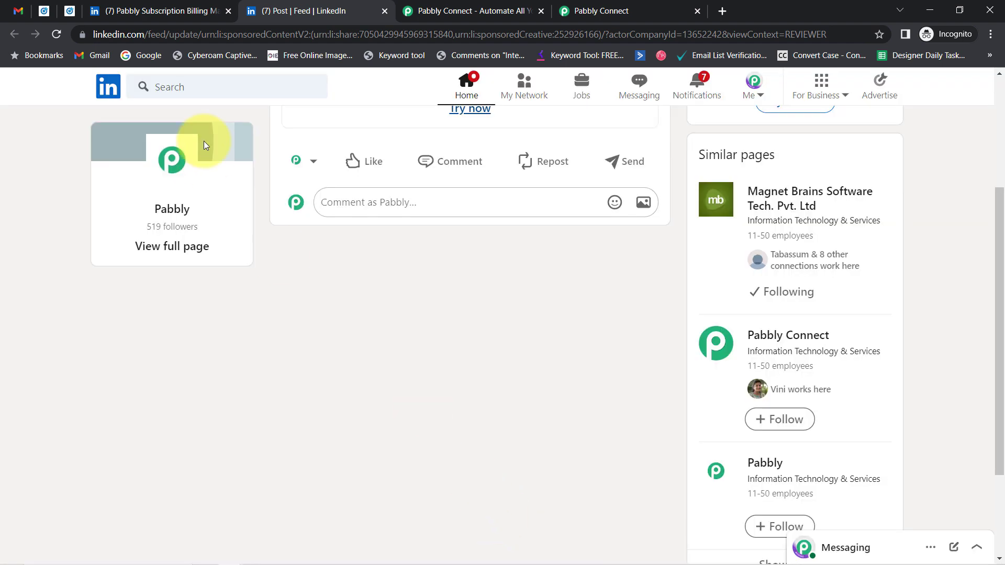
{"action": "left_click", "coordinate": [636, 11]}
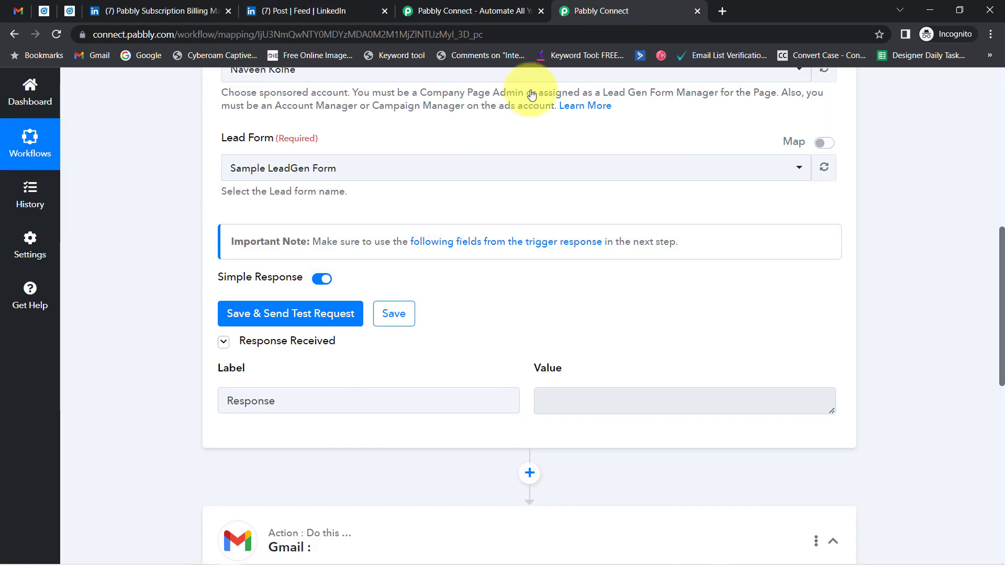
- Fetch the new lead and review its form name Sample LeadGen Form, email and phone number
{"action": "left_click", "coordinate": [266, 322]}
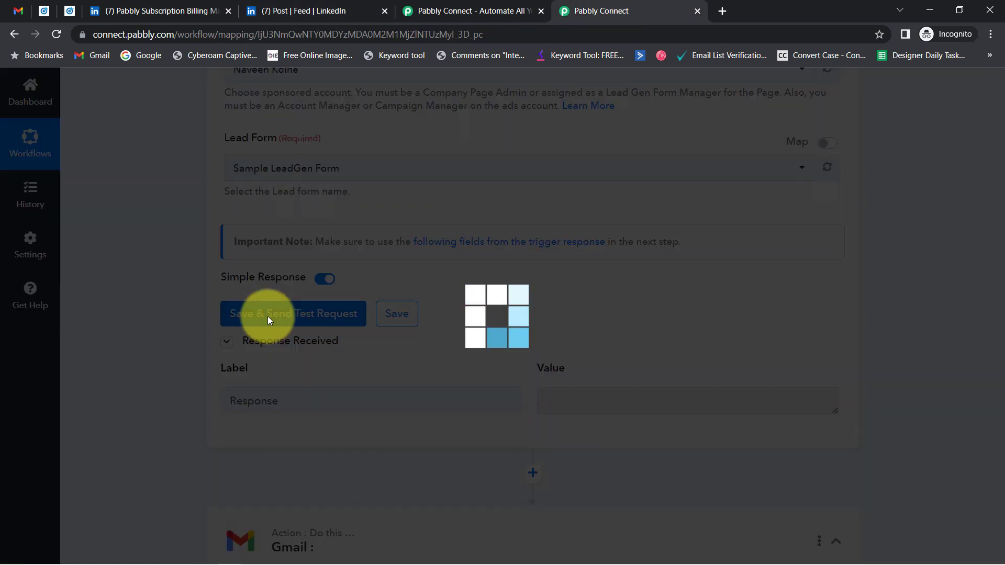
{"action": "left_click", "coordinate": [540, 11]}
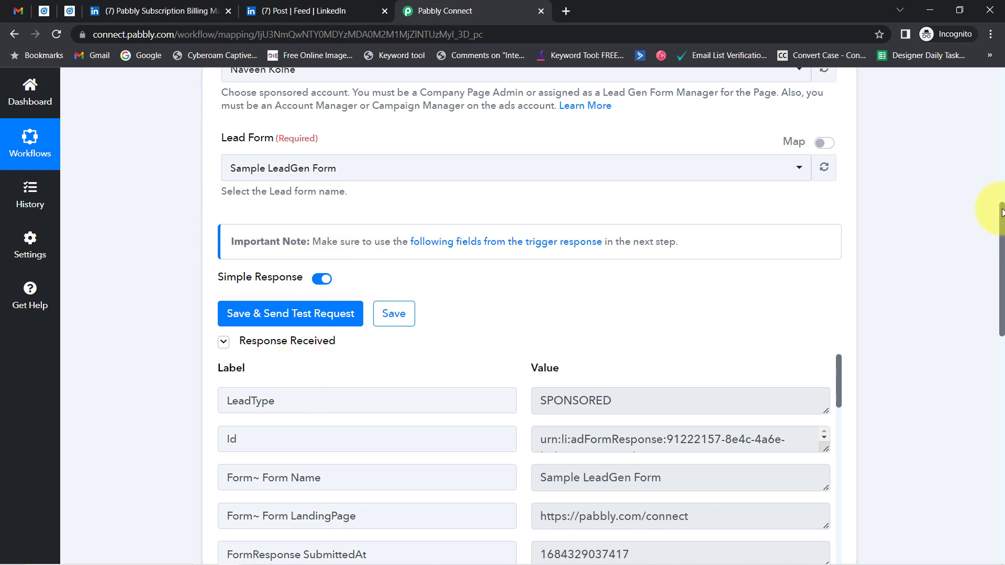
{"action": "left_click_drag", "start_coordinate": [1002, 212], "coordinate": [1003, 262]}
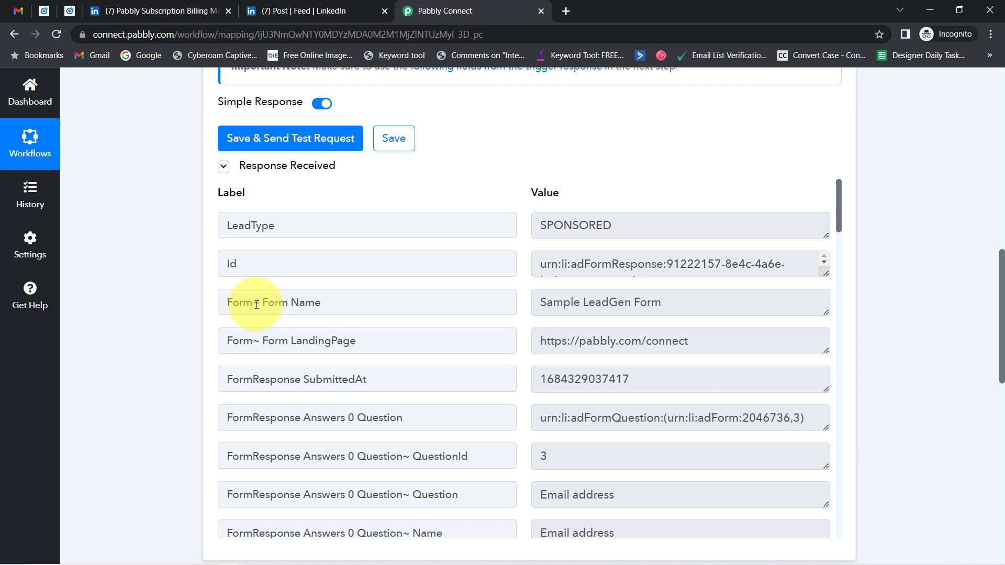
{"action": "left_click_drag", "start_coordinate": [256, 305], "coordinate": [335, 302]}
{"action": "left_click_drag", "start_coordinate": [563, 302], "coordinate": [646, 300]}
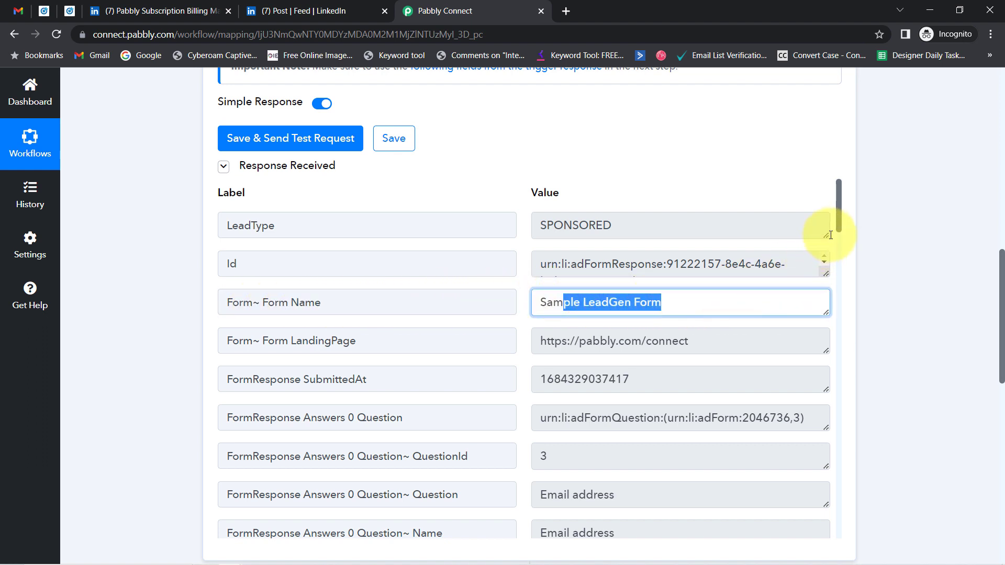
{"action": "left_click_drag", "start_coordinate": [840, 226], "coordinate": [843, 262]}
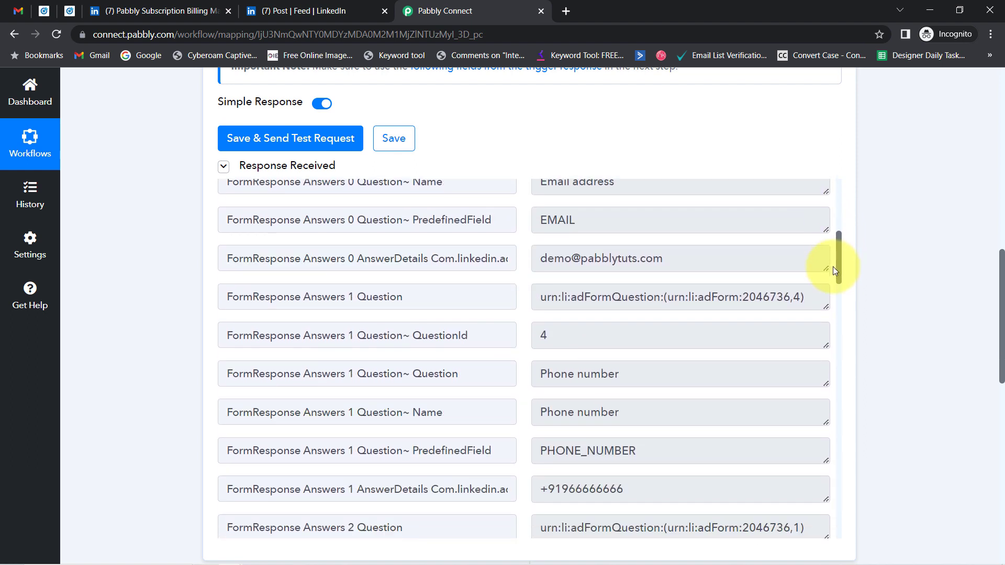
{"action": "left_click_drag", "start_coordinate": [554, 257], "coordinate": [695, 263]}
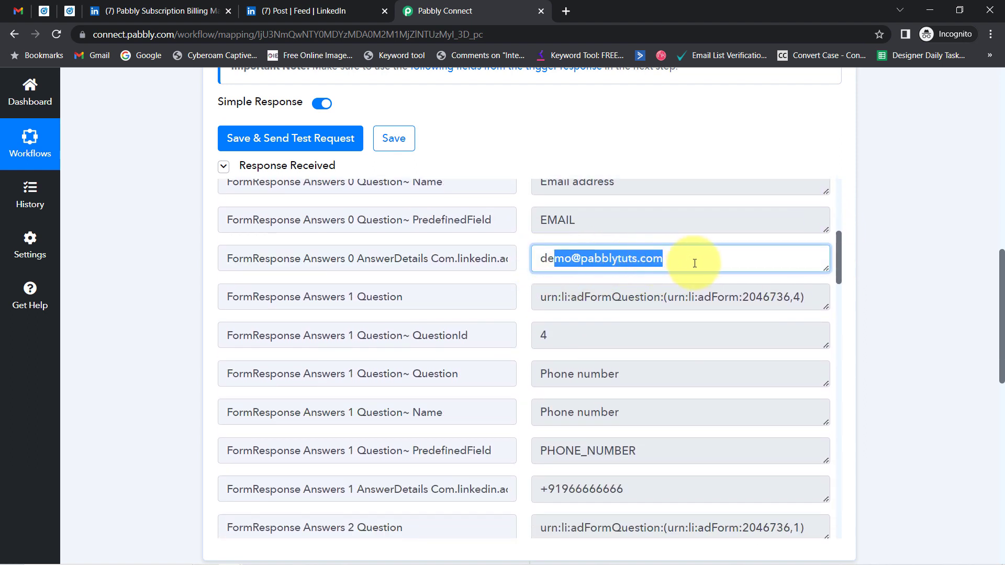
{"action": "left_click_drag", "start_coordinate": [562, 489], "coordinate": [639, 488]}
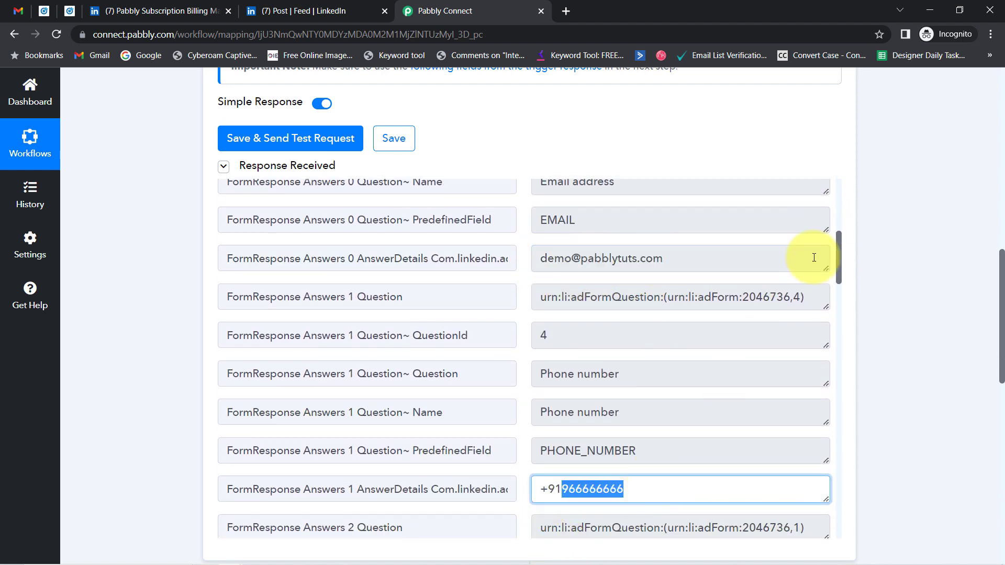
- Review the received last name and the company name answer Magnet Brains
{"action": "left_click_drag", "start_coordinate": [841, 241], "coordinate": [851, 335]}
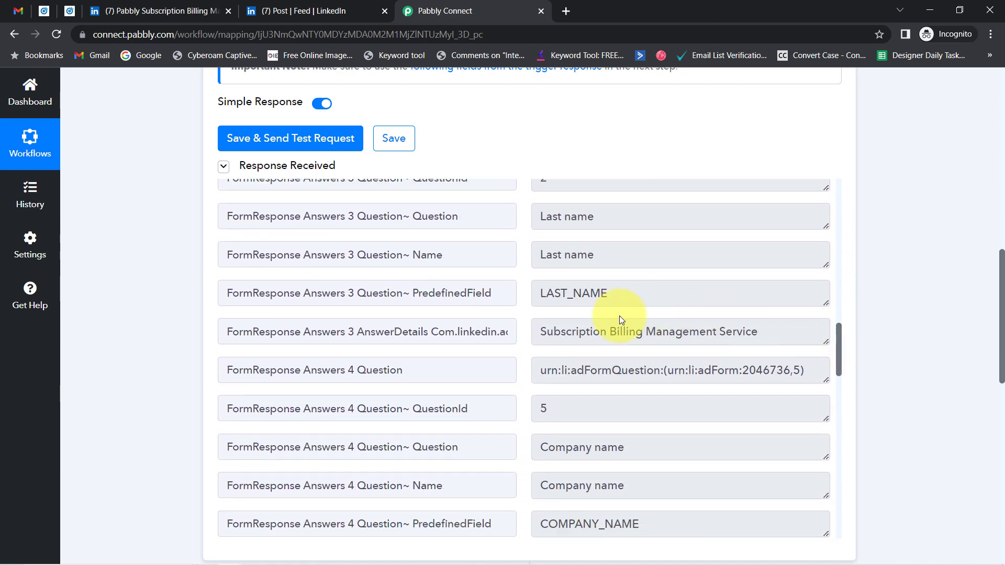
{"action": "left_click_drag", "start_coordinate": [593, 332], "coordinate": [855, 364]}
{"action": "scroll", "coordinate": [841, 368], "scroll_direction": "up", "scroll_amount": 4}
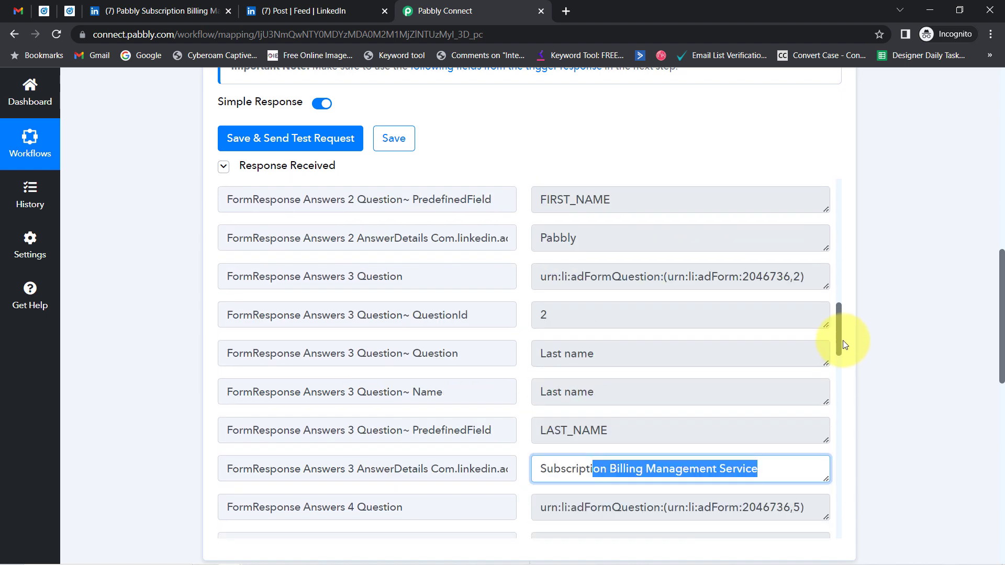
{"action": "left_click_drag", "start_coordinate": [541, 287], "coordinate": [568, 289]}
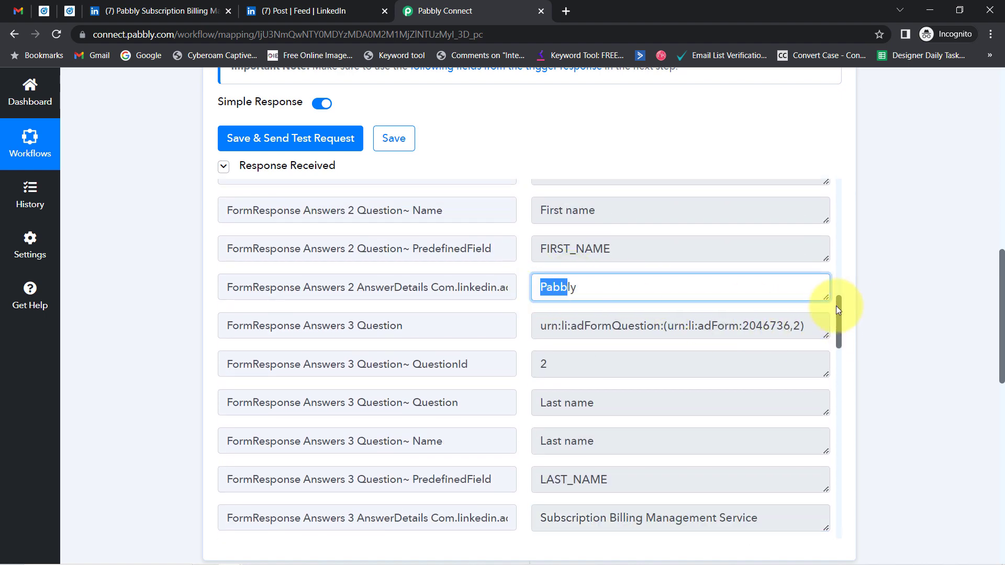
{"action": "left_click_drag", "start_coordinate": [840, 306], "coordinate": [848, 377]}
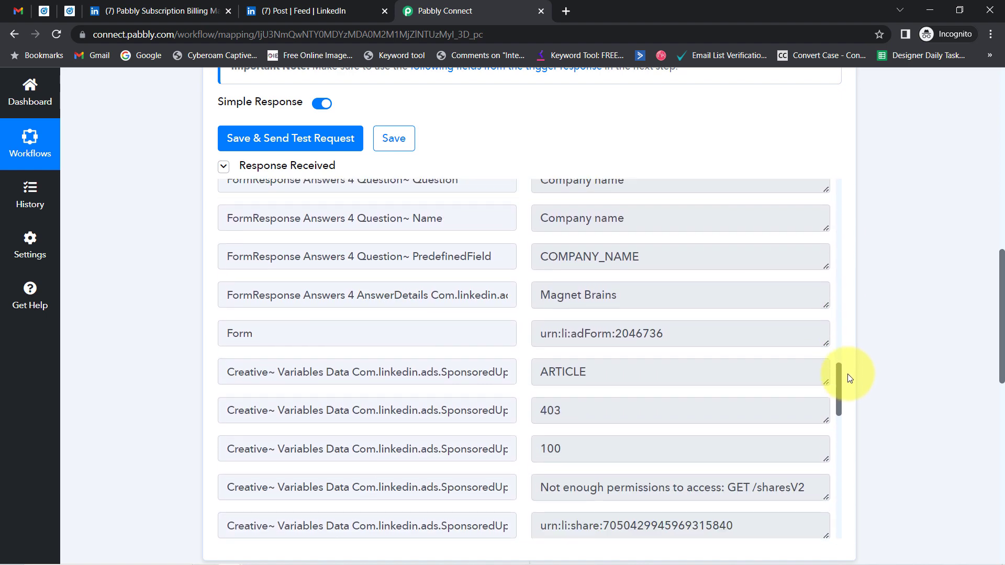
{"action": "left_click_drag", "start_coordinate": [628, 292], "coordinate": [523, 293]}
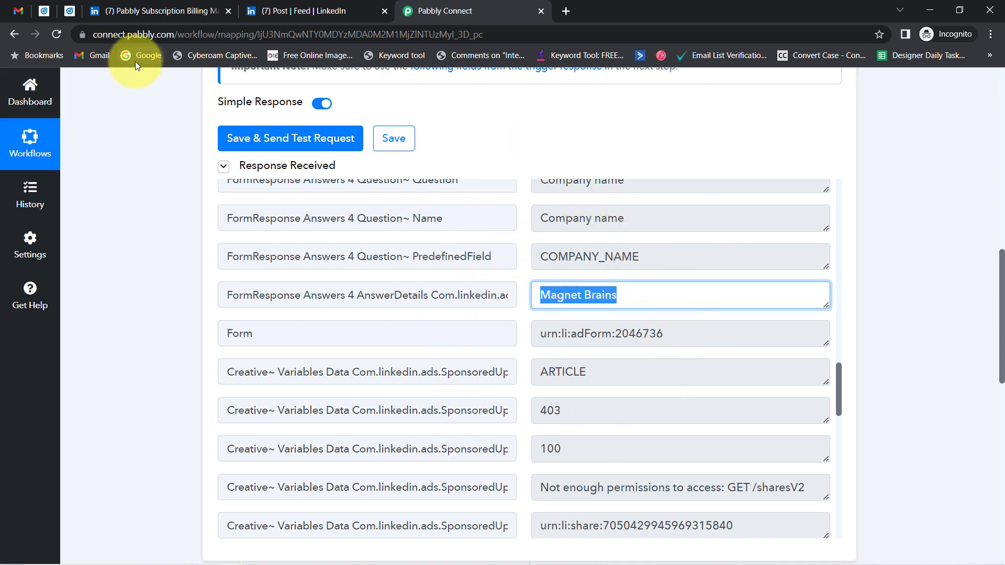
{"action": "left_click", "coordinate": [67, 12]}
- Close the extra LinkedIn feed, post and billing tabs
{"action": "left_click", "coordinate": [45, 11]}
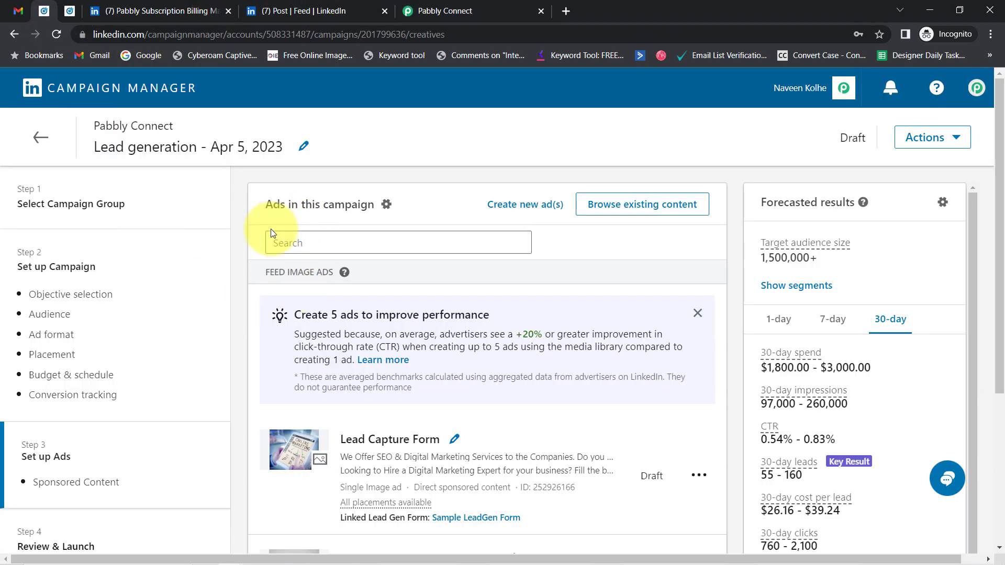
{"action": "left_click", "coordinate": [223, 13]}
{"action": "left_click", "coordinate": [227, 11]}
{"action": "left_click", "coordinate": [228, 11]}
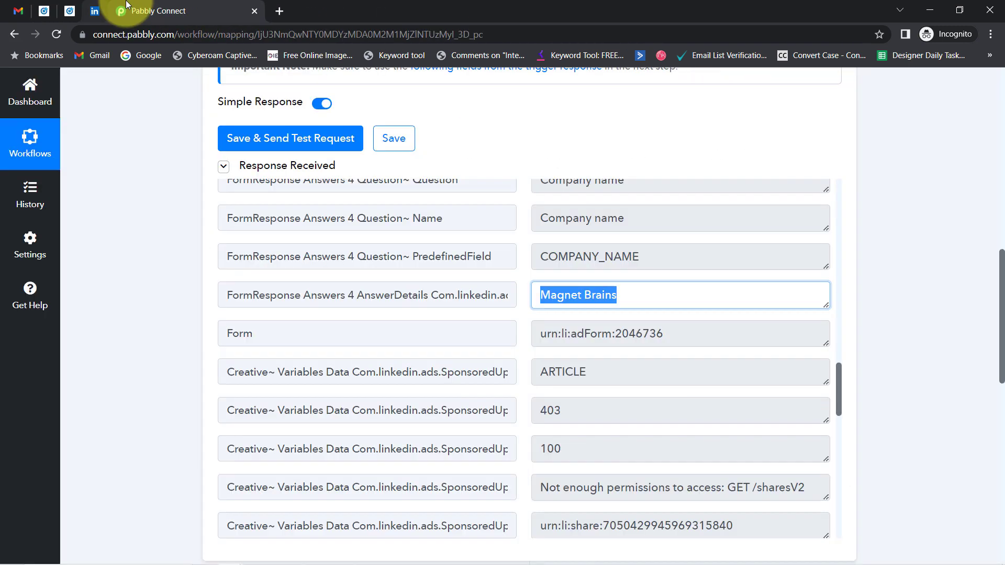
{"action": "middle_click", "coordinate": [94, 11]}
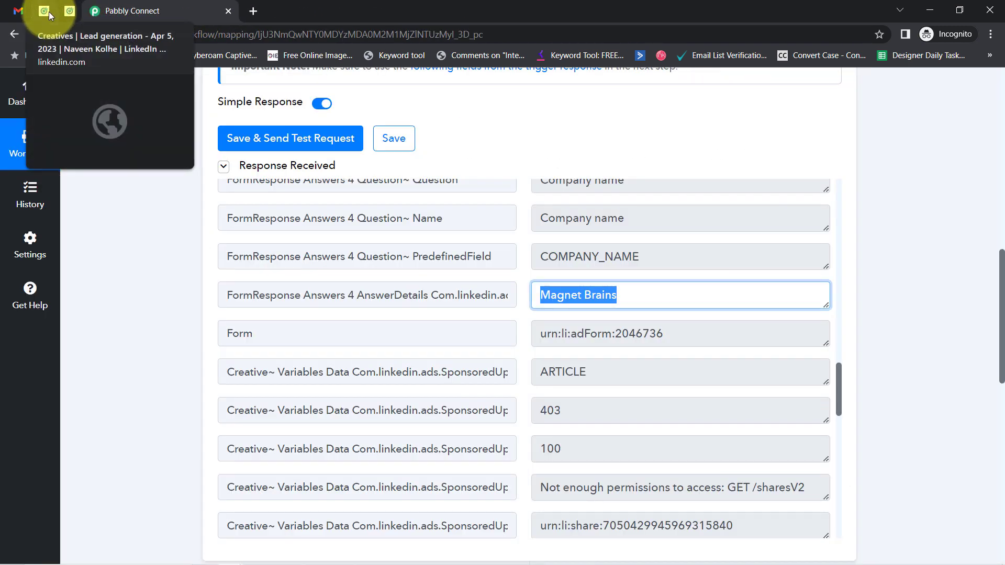
- Go back to the account's campaigns list in Campaign Manager, then return to Pabbly Connect
{"action": "left_click", "coordinate": [49, 11]}
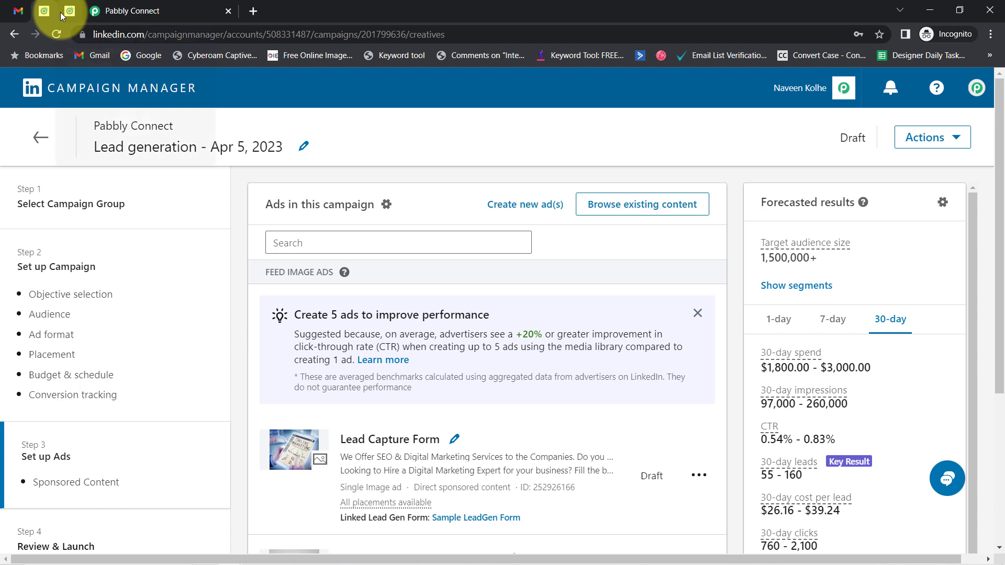
{"action": "left_click", "coordinate": [41, 140]}
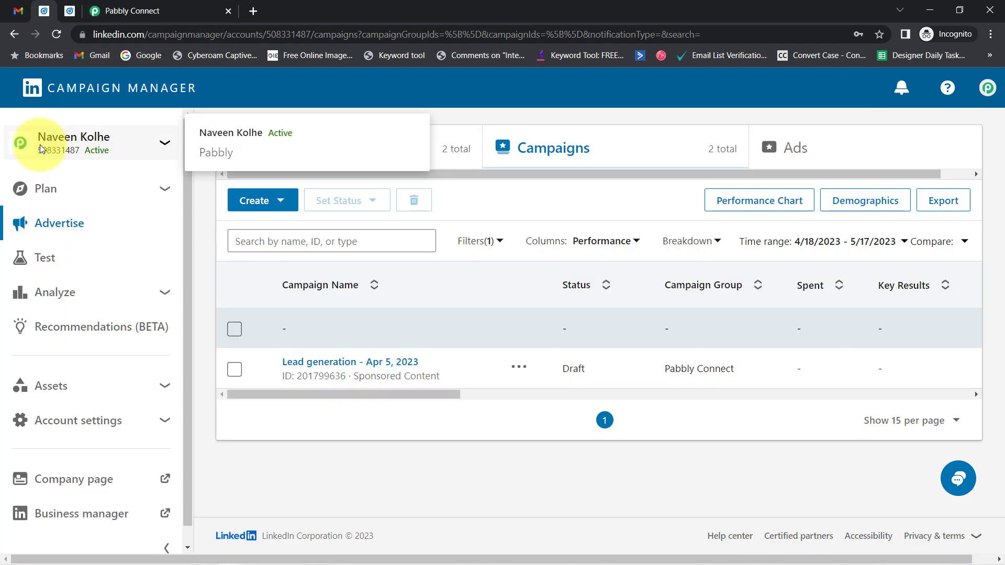
{"action": "left_click", "coordinate": [168, 8]}
{"action": "scroll", "coordinate": [1002, 256], "scroll_direction": "up", "scroll_amount": 1}
{"action": "left_click_drag", "start_coordinate": [1001, 257], "coordinate": [988, 161]}
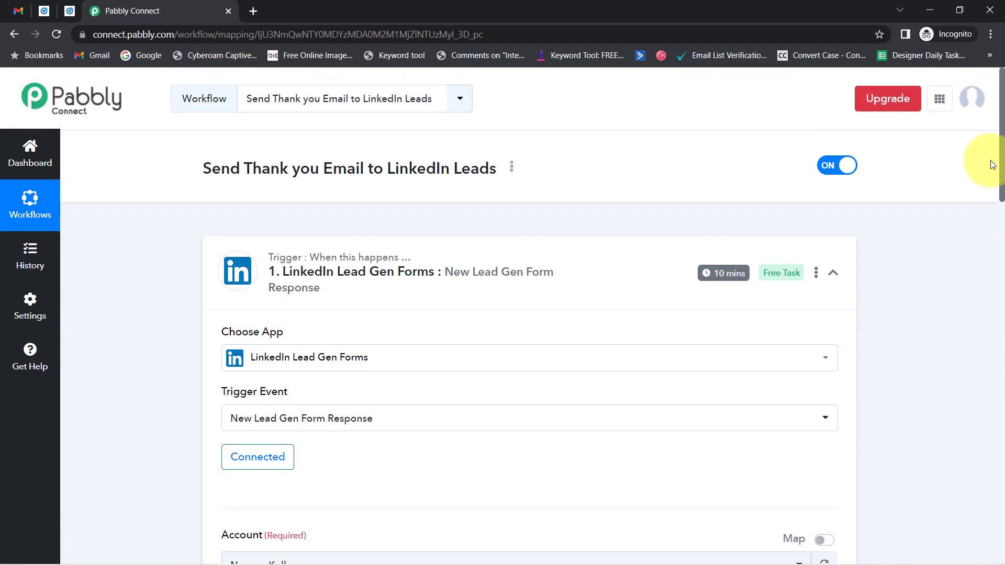
- Check the trigger's 10 mins polling badge and scroll down to the Gmail action step
{"action": "mouse_move", "coordinate": [731, 275]}
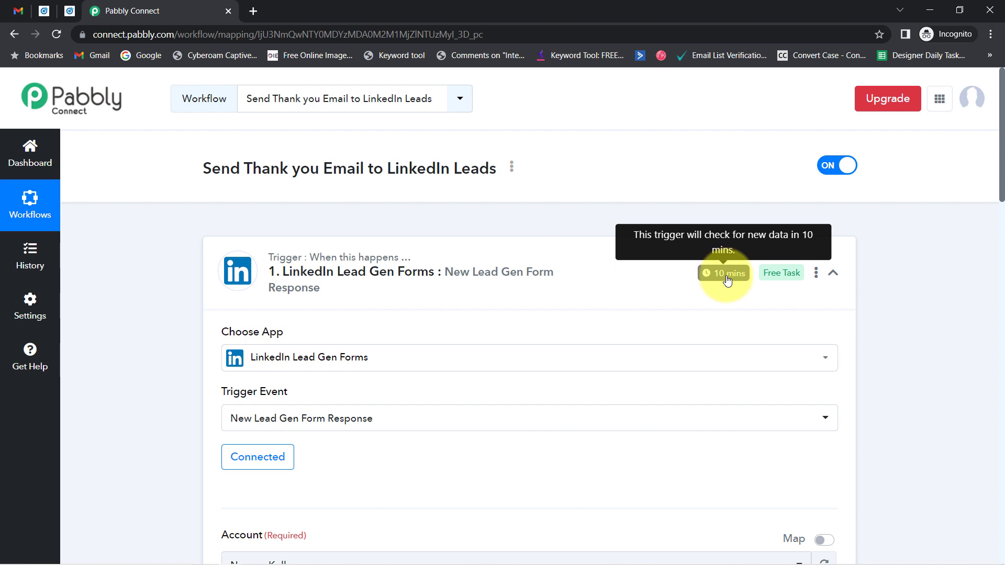
{"action": "left_click_drag", "start_coordinate": [1003, 180], "coordinate": [1001, 442]}
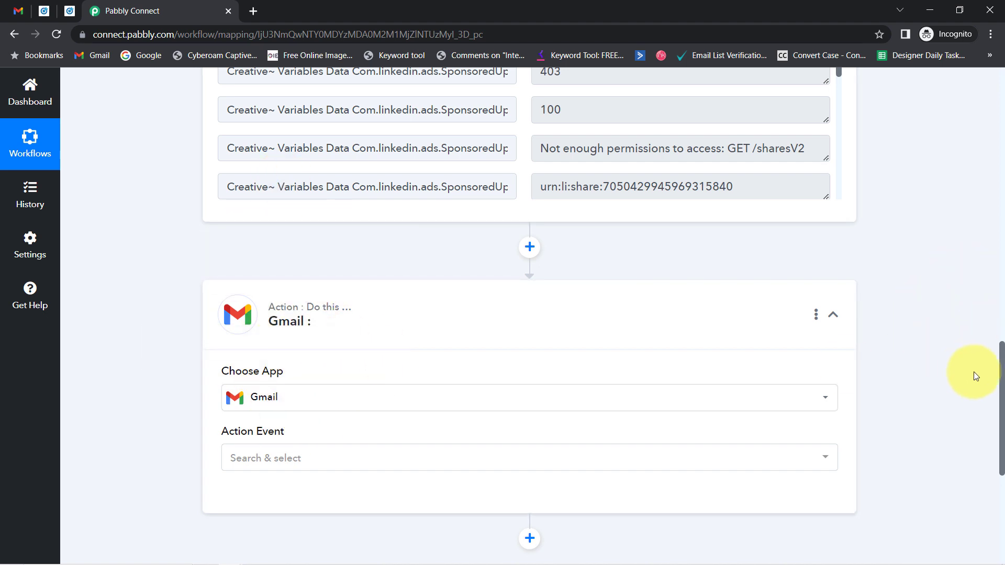
{"action": "left_click_drag", "start_coordinate": [1003, 366], "coordinate": [1001, 421]}
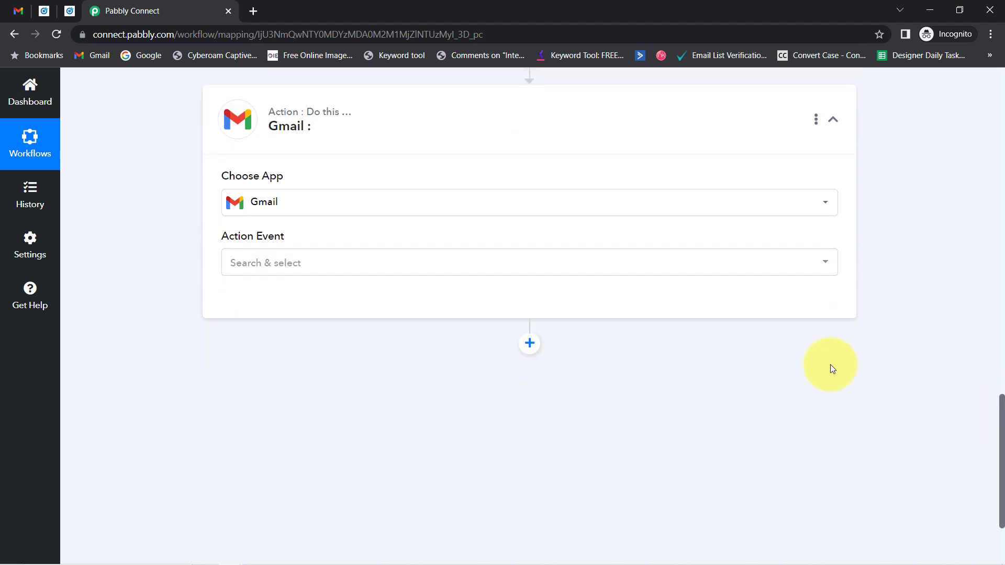
- Choose Send Email as the Gmail step's action event
{"action": "left_click", "coordinate": [279, 264]}
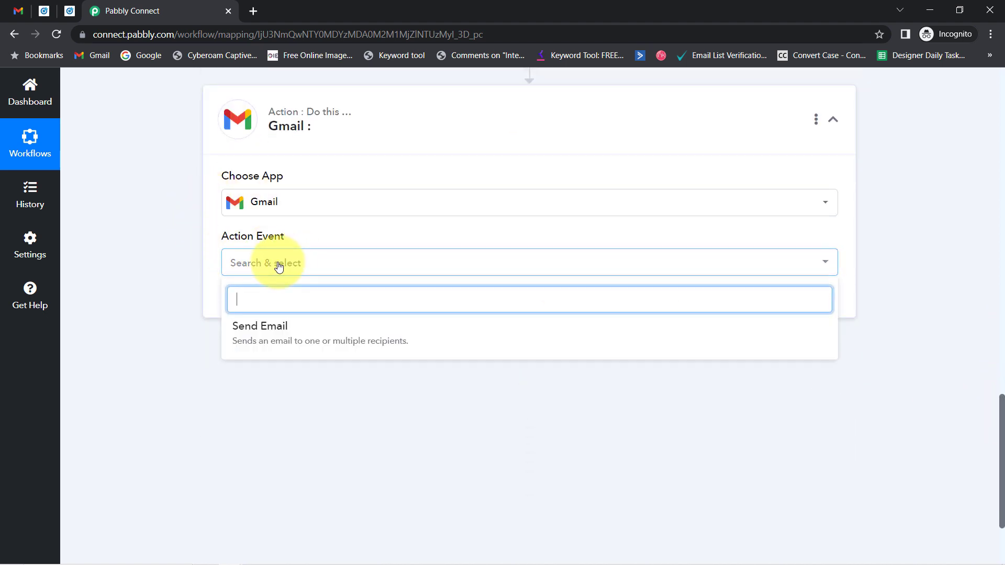
{"action": "left_click", "coordinate": [259, 331]}
{"action": "left_click", "coordinate": [232, 266]}
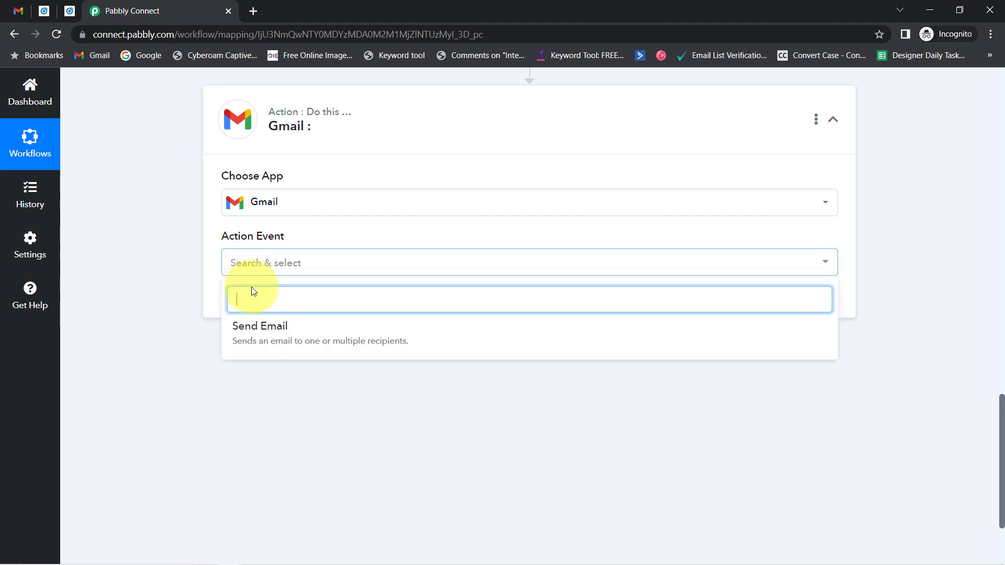
{"action": "left_click", "coordinate": [262, 330]}
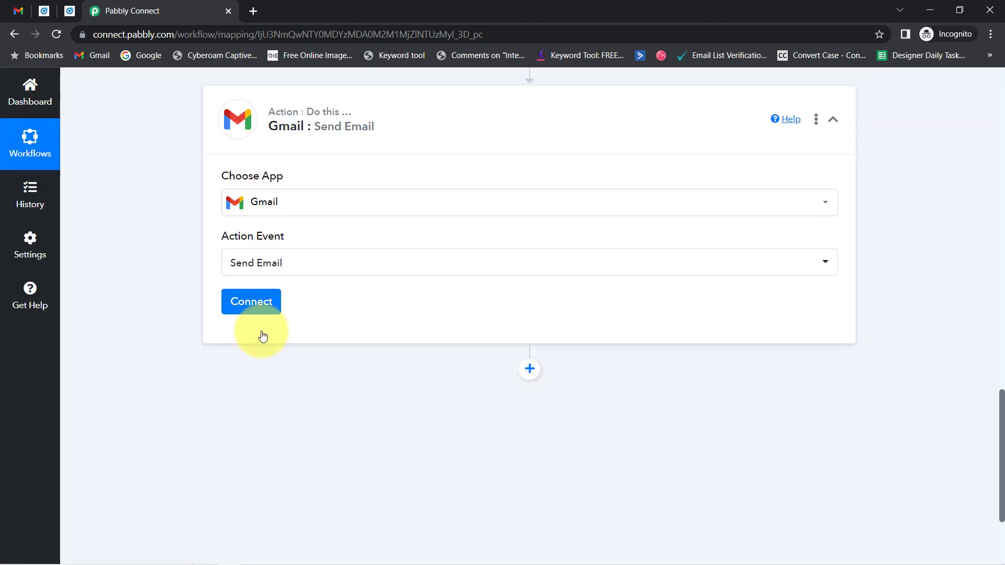
{"action": "left_click_drag", "start_coordinate": [222, 237], "coordinate": [277, 239]}
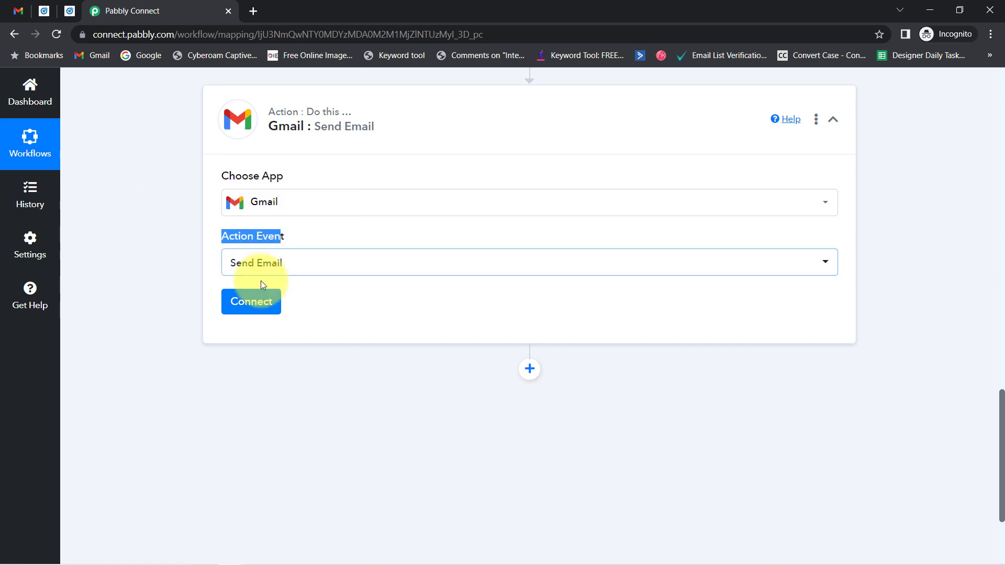
- Link the step to the existing Gmail #4 connection and save it
{"action": "left_click", "coordinate": [251, 303]}
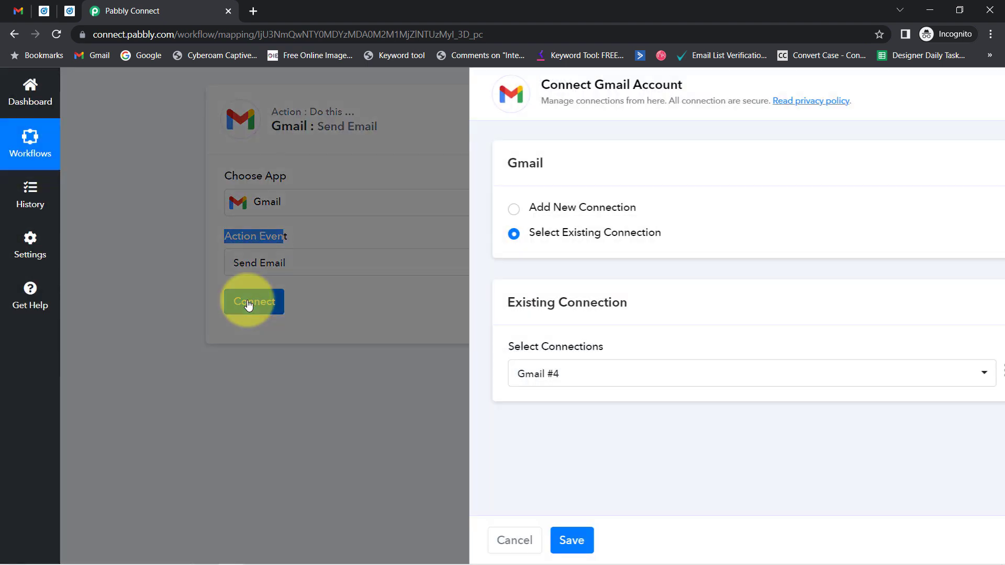
{"action": "left_click", "coordinate": [547, 210]}
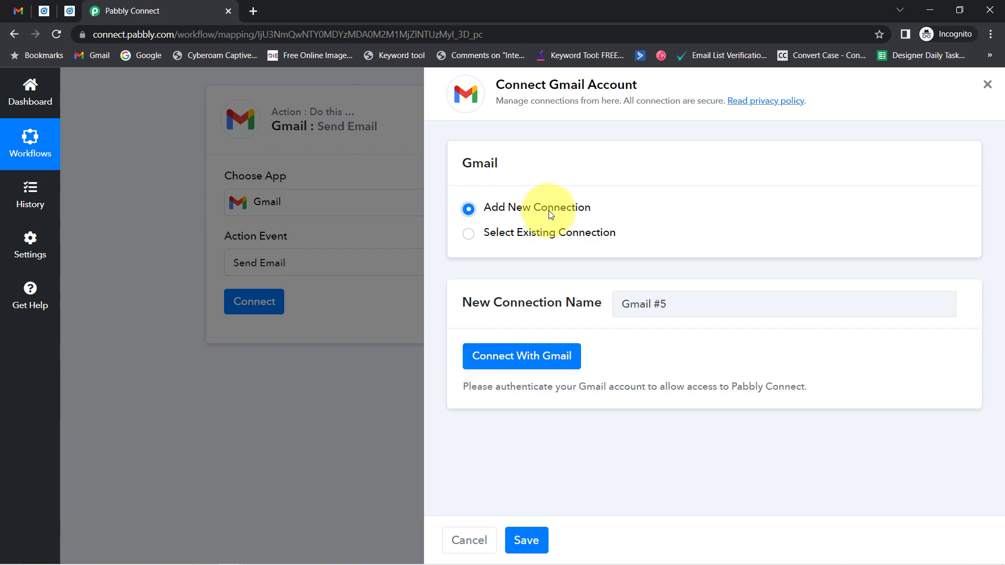
{"action": "left_click", "coordinate": [506, 356]}
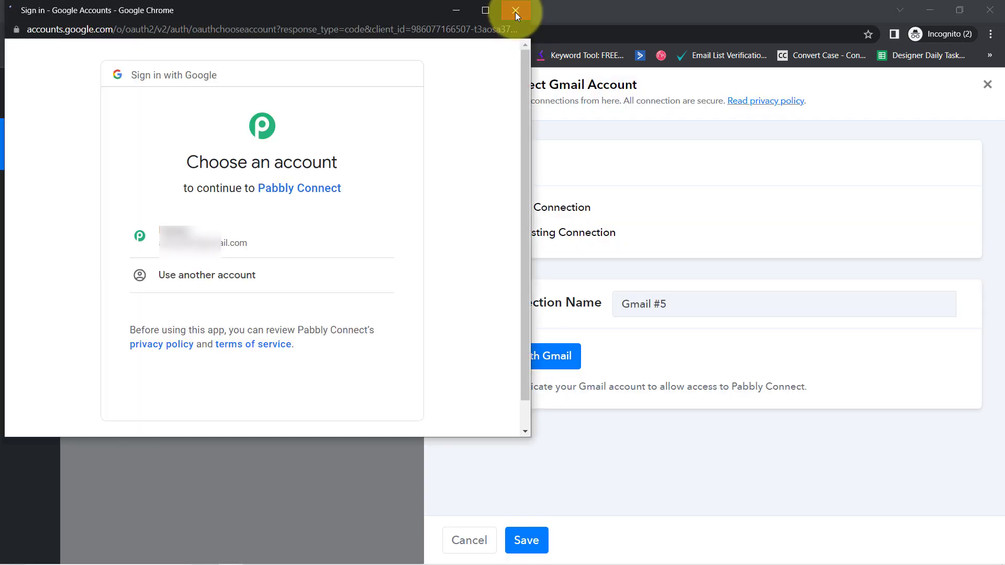
{"action": "left_click", "coordinate": [516, 12]}
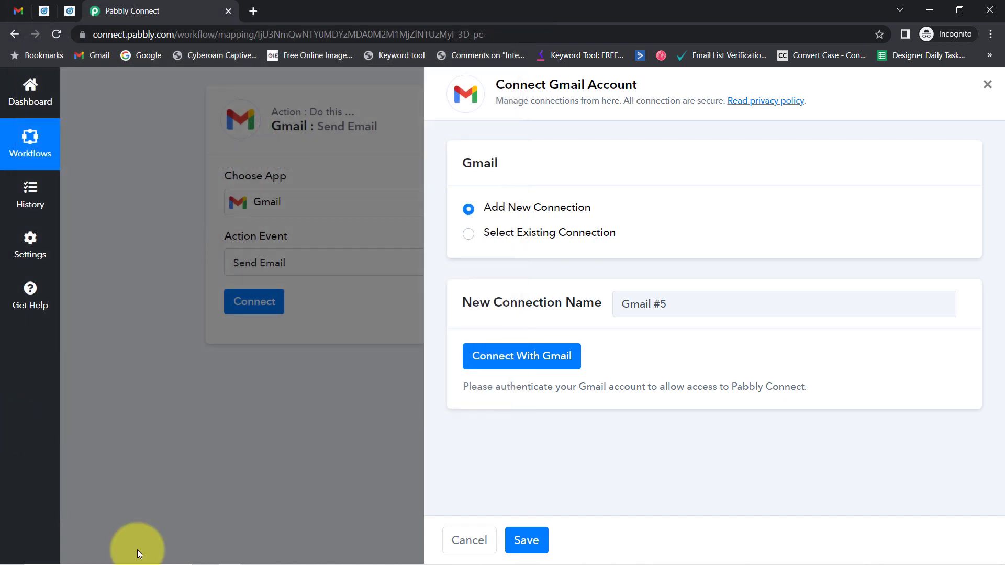
{"action": "left_click", "coordinate": [531, 240]}
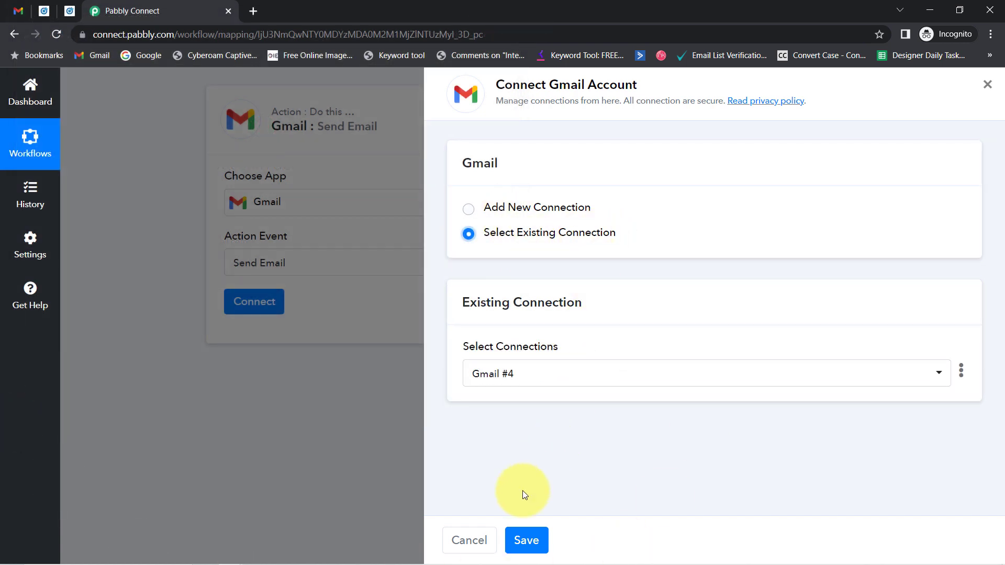
{"action": "left_click", "coordinate": [526, 540]}
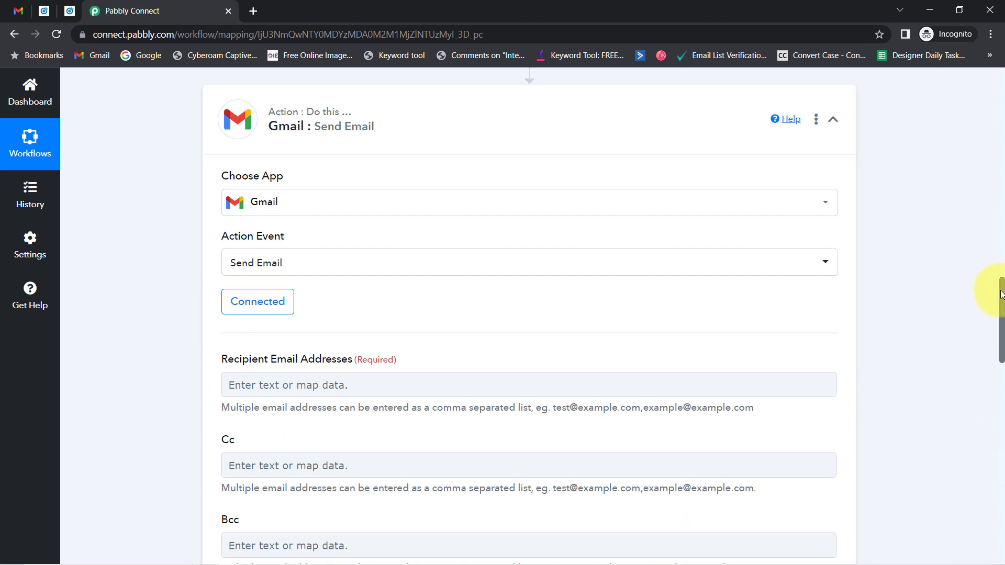
{"action": "left_click_drag", "start_coordinate": [1001, 294], "coordinate": [1002, 322]}
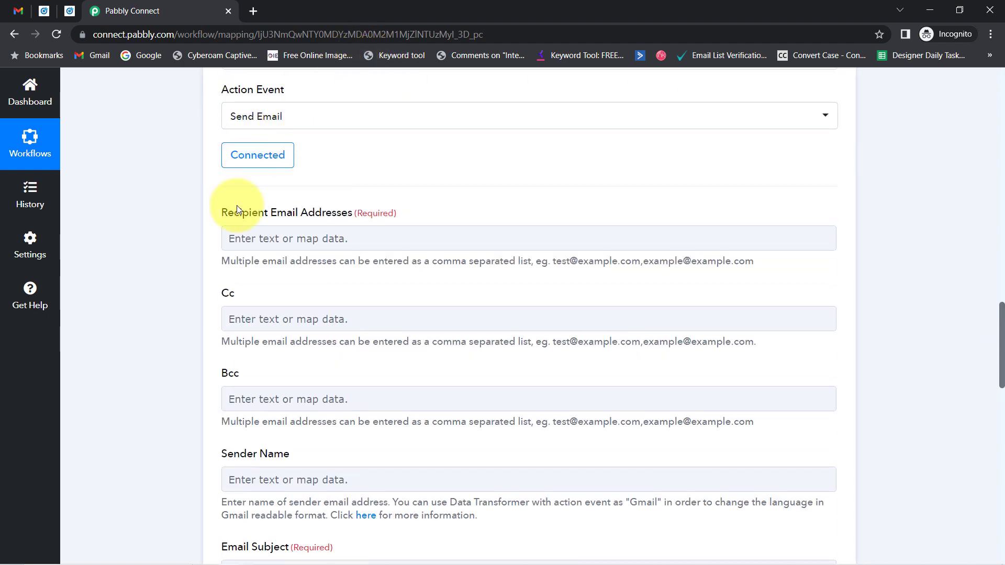
{"action": "left_click_drag", "start_coordinate": [213, 296], "coordinate": [251, 287]}
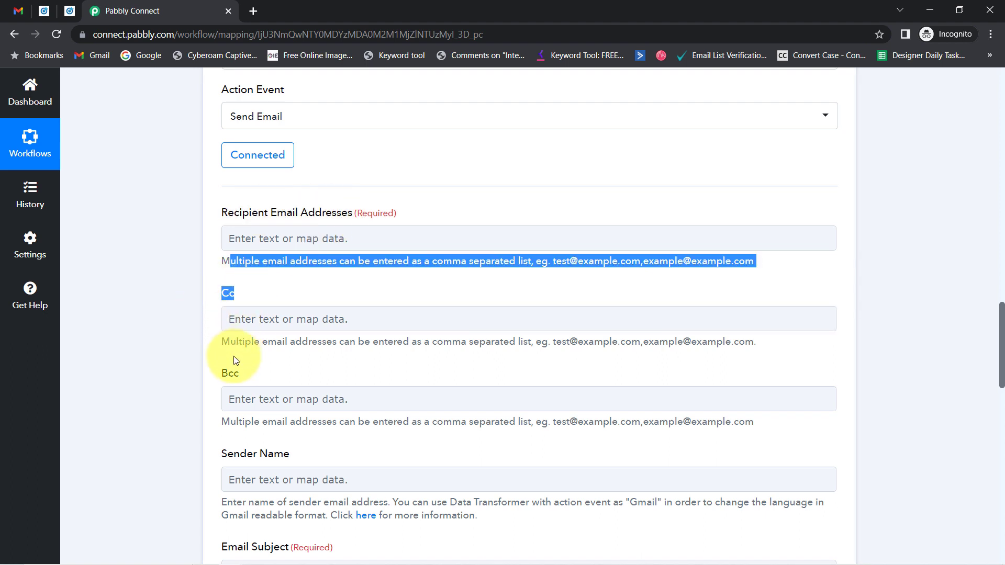
{"action": "left_click_drag", "start_coordinate": [239, 375], "coordinate": [187, 320]}
{"action": "left_click", "coordinate": [186, 319]}
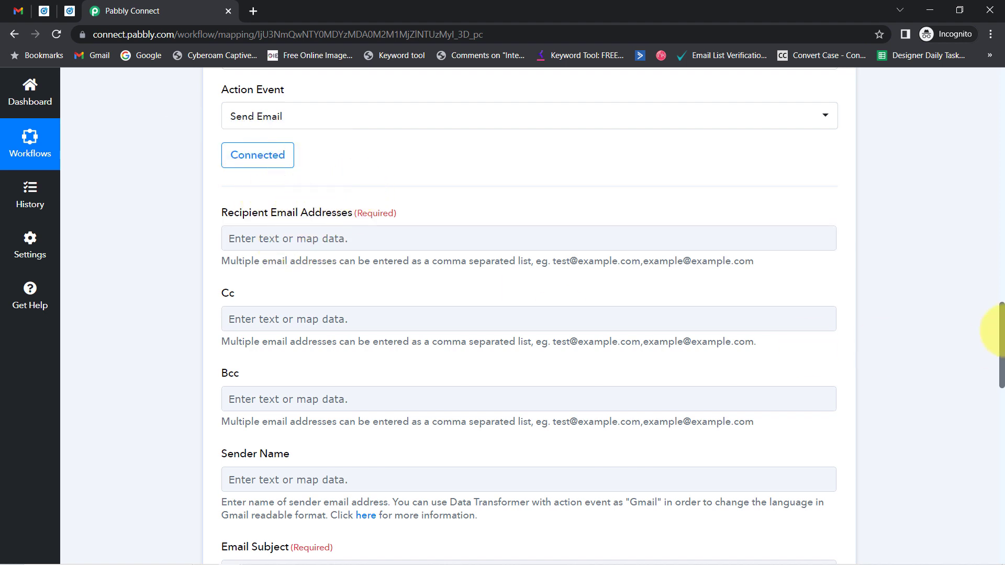
{"action": "left_click_drag", "start_coordinate": [1001, 353], "coordinate": [902, 233]}
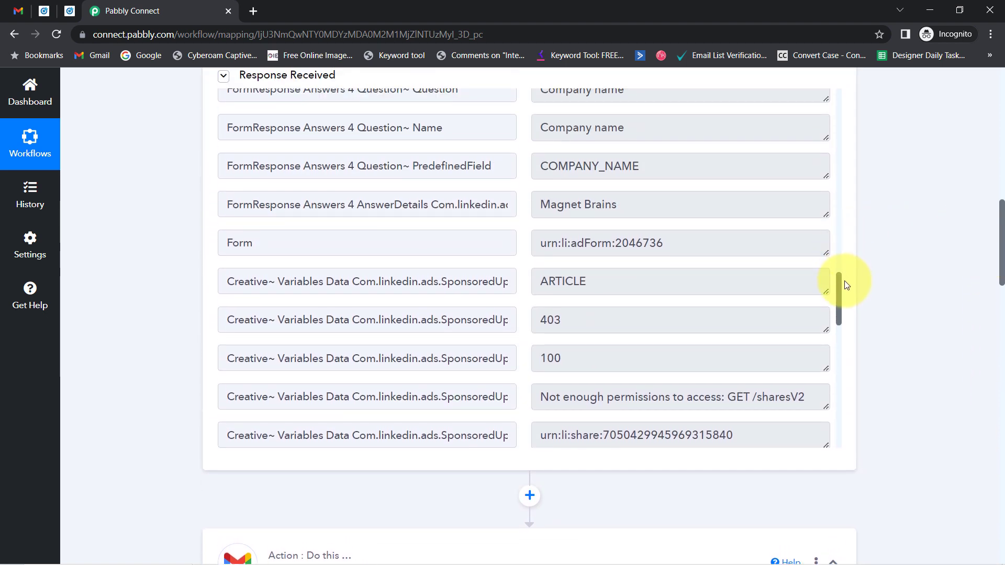
{"action": "left_click_drag", "start_coordinate": [837, 313], "coordinate": [785, 207]}
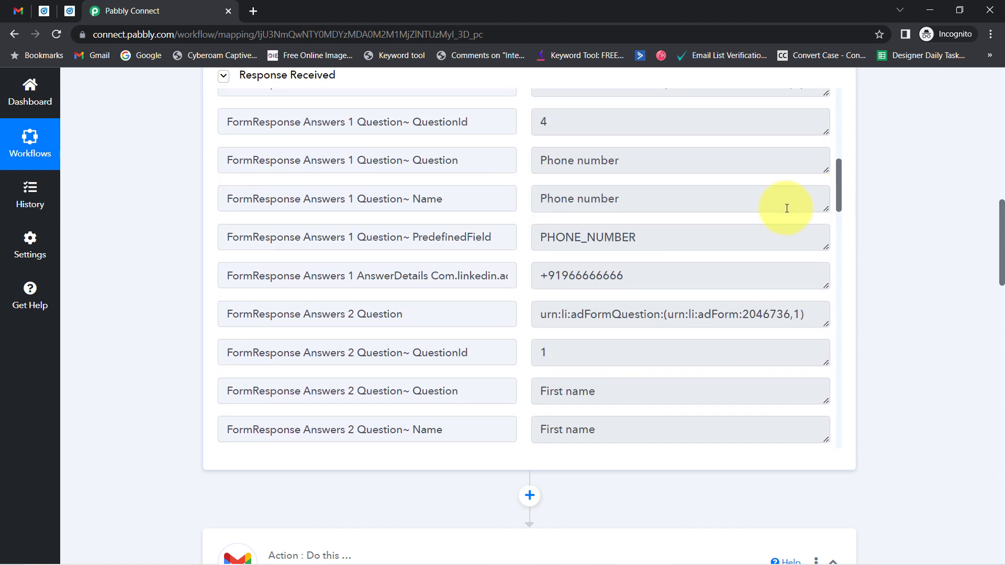
{"action": "left_click_drag", "start_coordinate": [547, 279], "coordinate": [647, 272]}
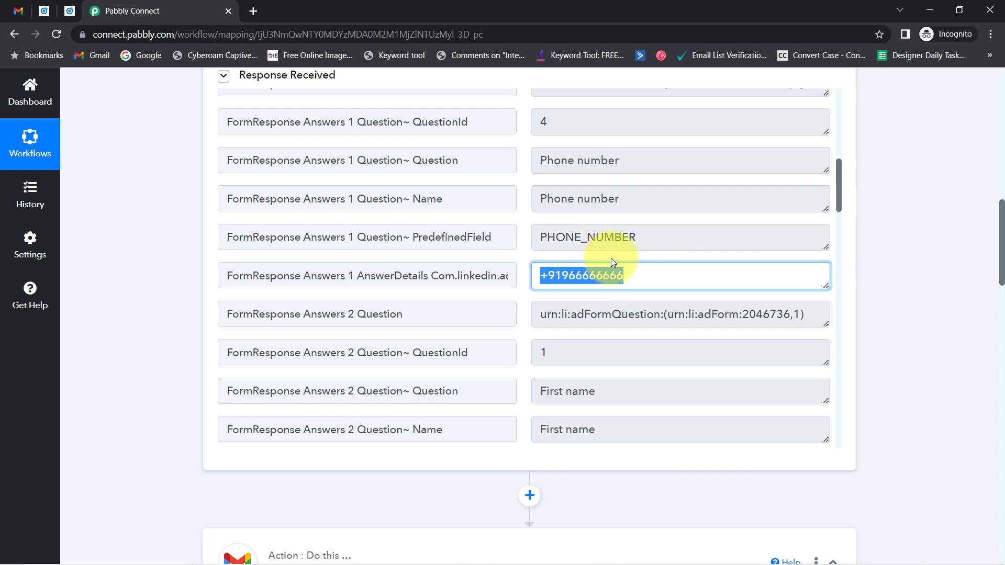
{"action": "left_click_drag", "start_coordinate": [841, 199], "coordinate": [840, 173]}
{"action": "left_click_drag", "start_coordinate": [587, 210], "coordinate": [676, 213]}
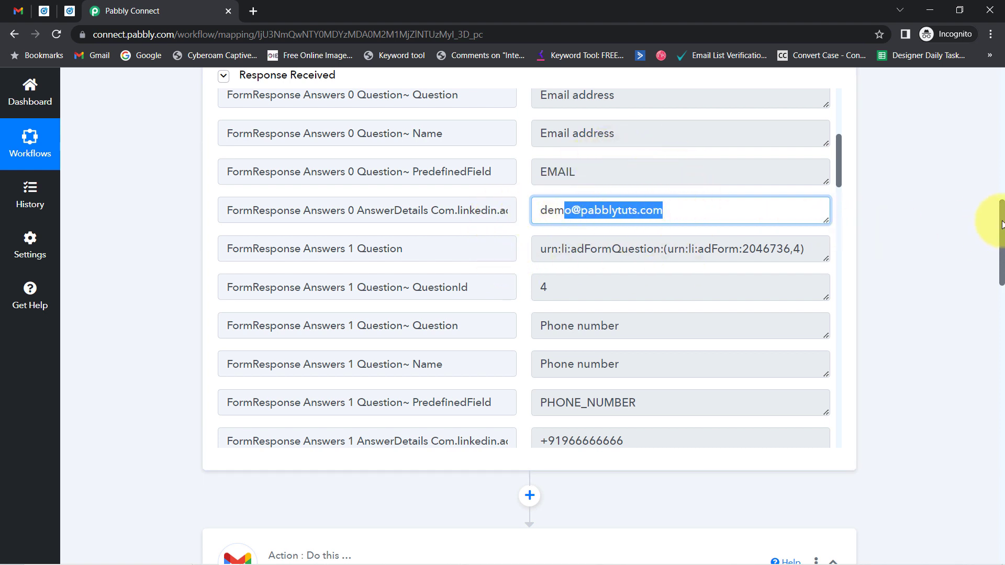
{"action": "left_click_drag", "start_coordinate": [1001, 224], "coordinate": [1001, 337]}
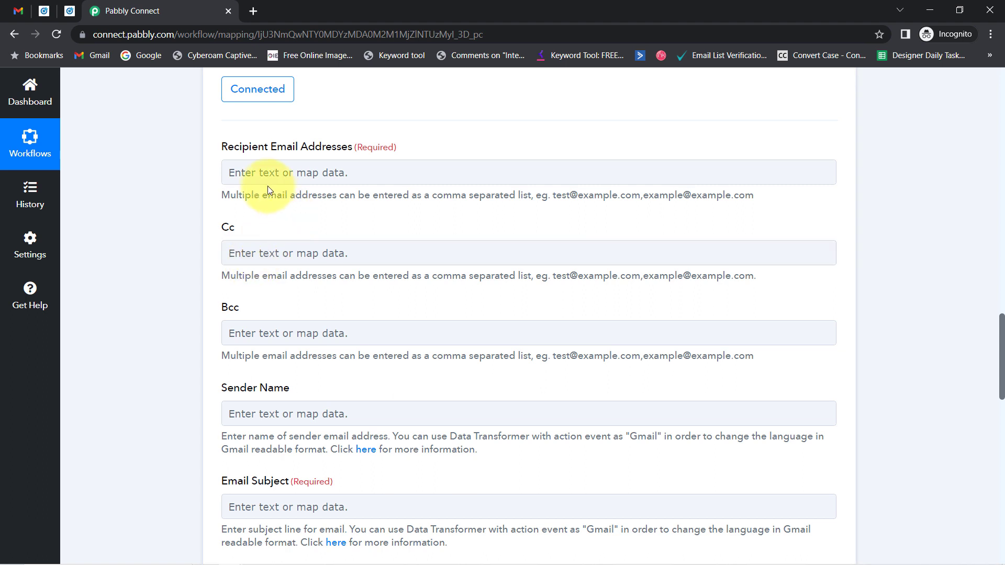
- Map Recipient Email Addresses to the lead's Question Answers Email Address, found by searching '@'
{"action": "left_click", "coordinate": [252, 178]}
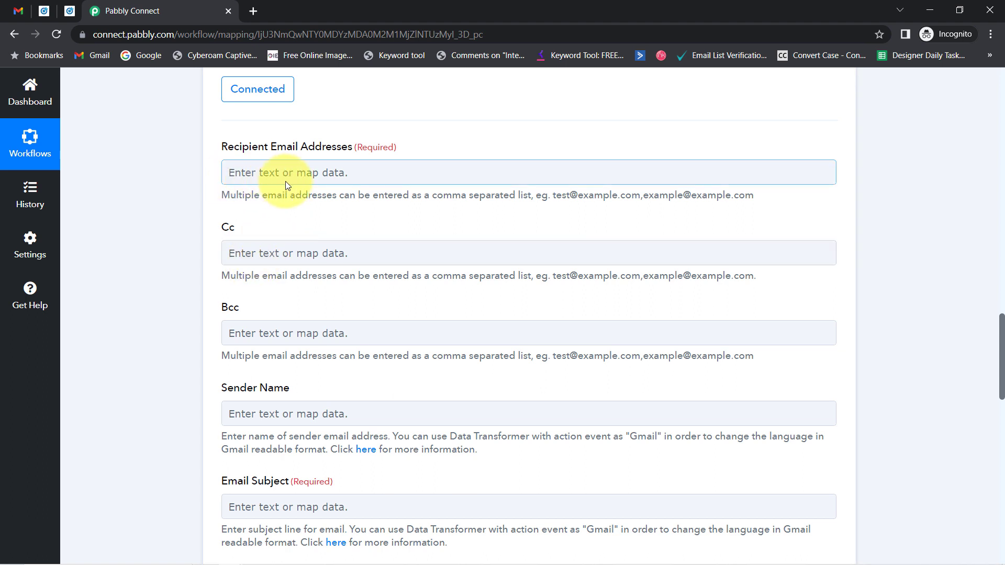
{"action": "left_click", "coordinate": [255, 175]}
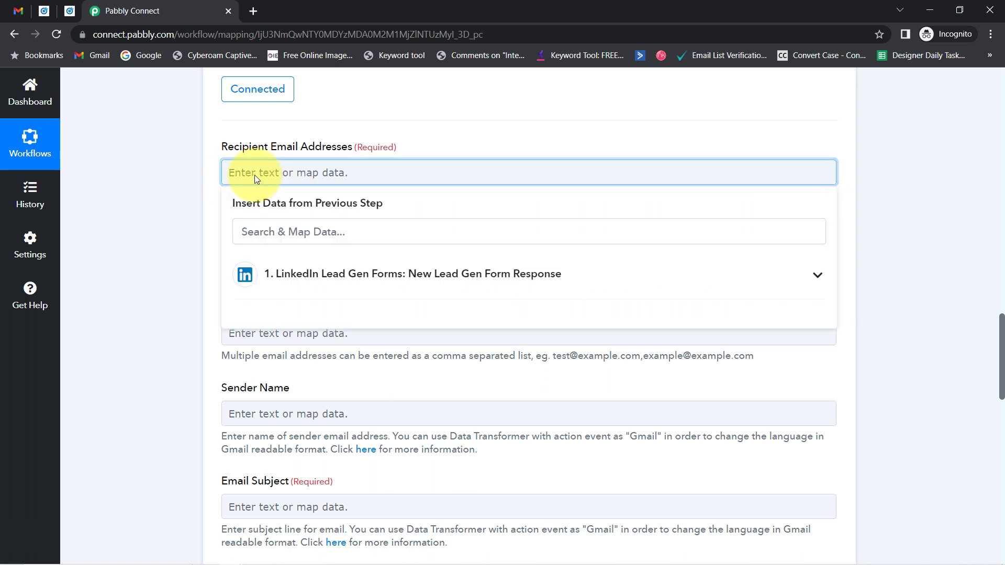
{"action": "left_click", "coordinate": [310, 266]}
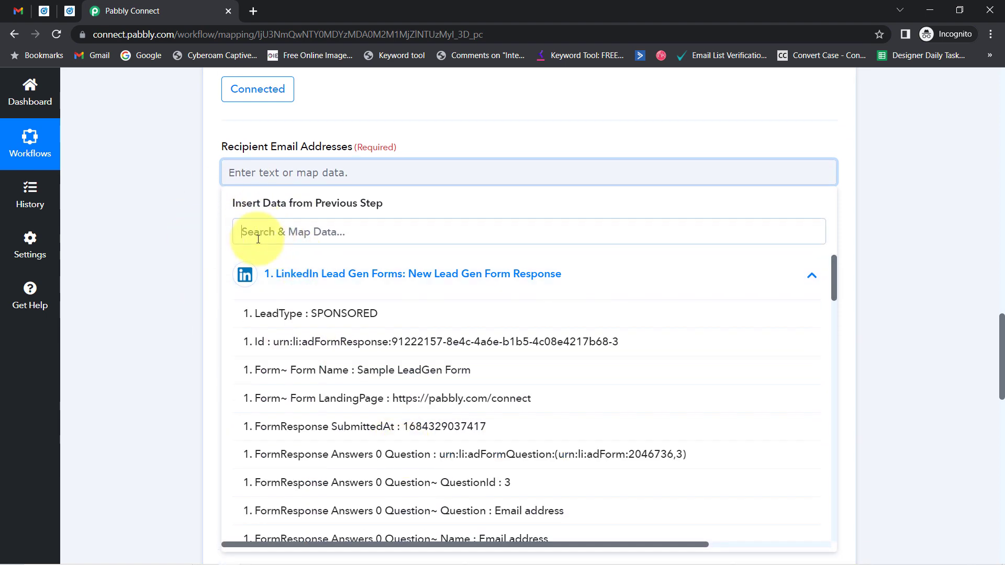
{"action": "left_click", "coordinate": [258, 239]}
{"action": "type", "text": "@"}
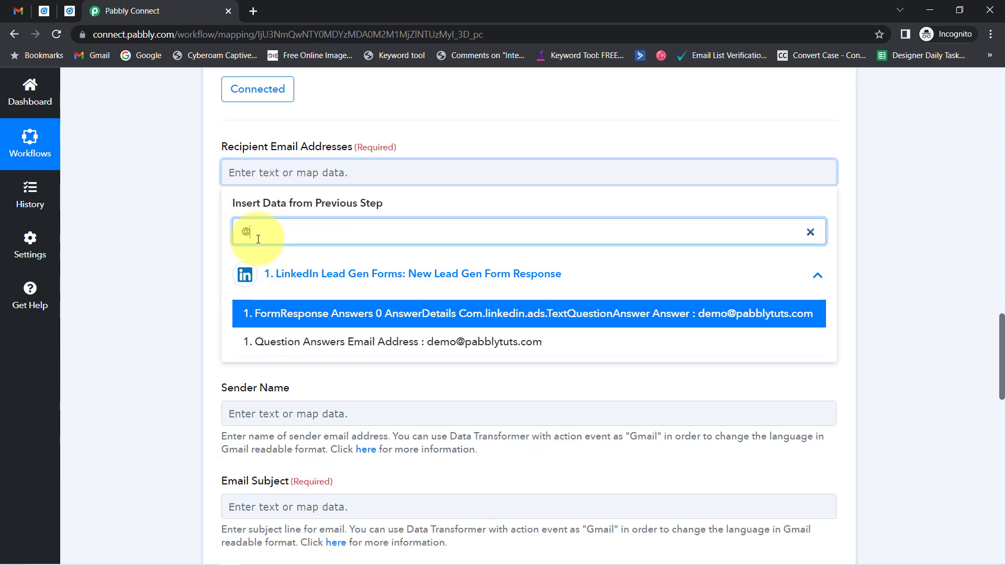
{"action": "left_click", "coordinate": [434, 343]}
{"action": "left_click", "coordinate": [162, 193]}
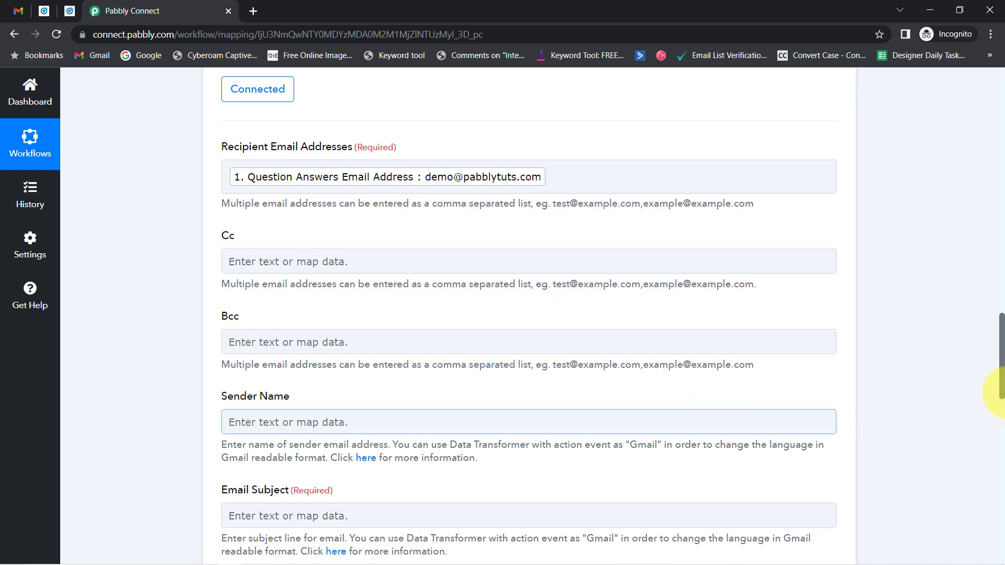
{"action": "scroll", "coordinate": [1002, 341], "scroll_direction": "down", "scroll_amount": 4}
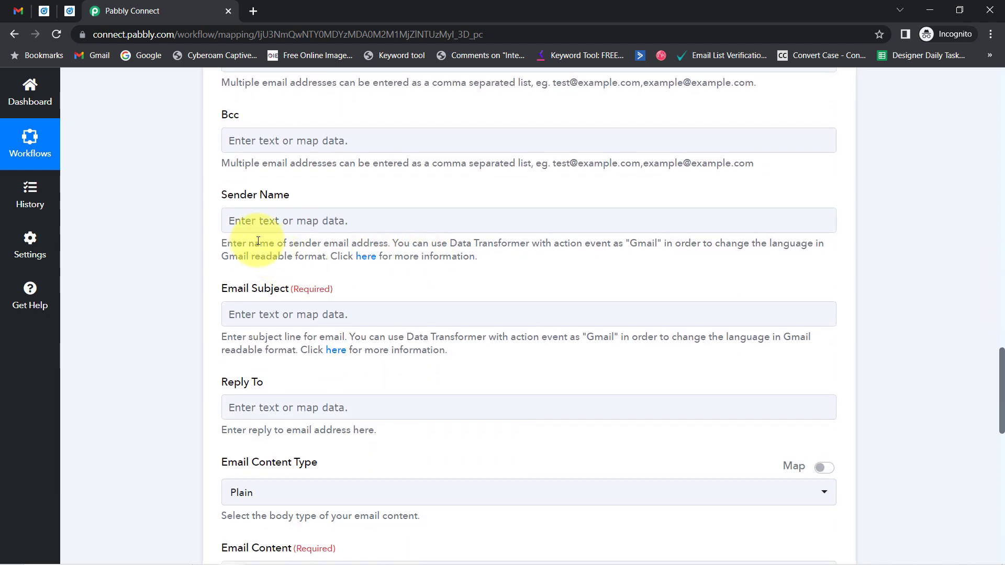
- Set sender name Pabbly and subject text 'Thank you for submitting the form.'
{"action": "left_click", "coordinate": [236, 215]}
{"action": "type", "text": "Pabbly"}
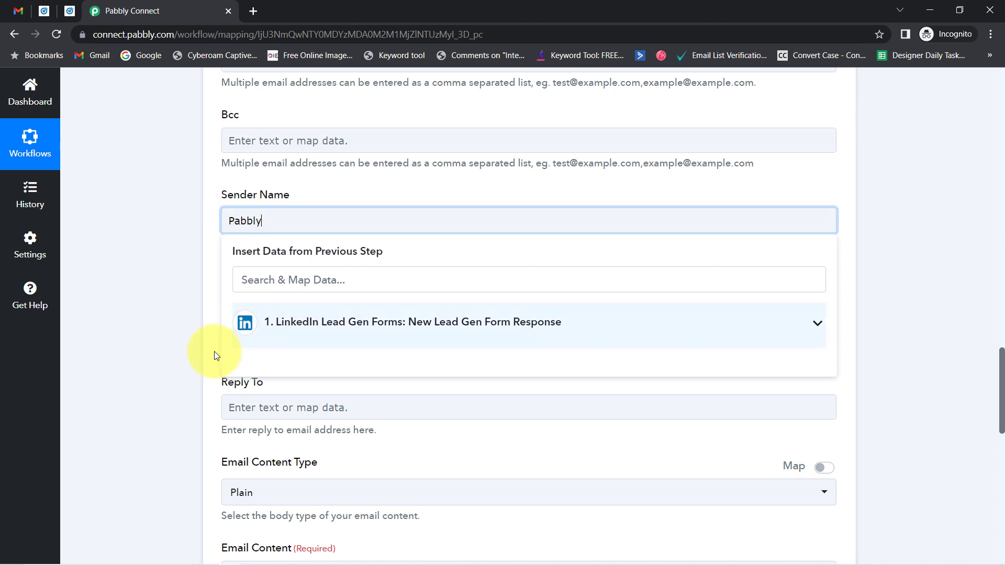
{"action": "left_click", "coordinate": [202, 363]}
{"action": "left_click", "coordinate": [263, 315]}
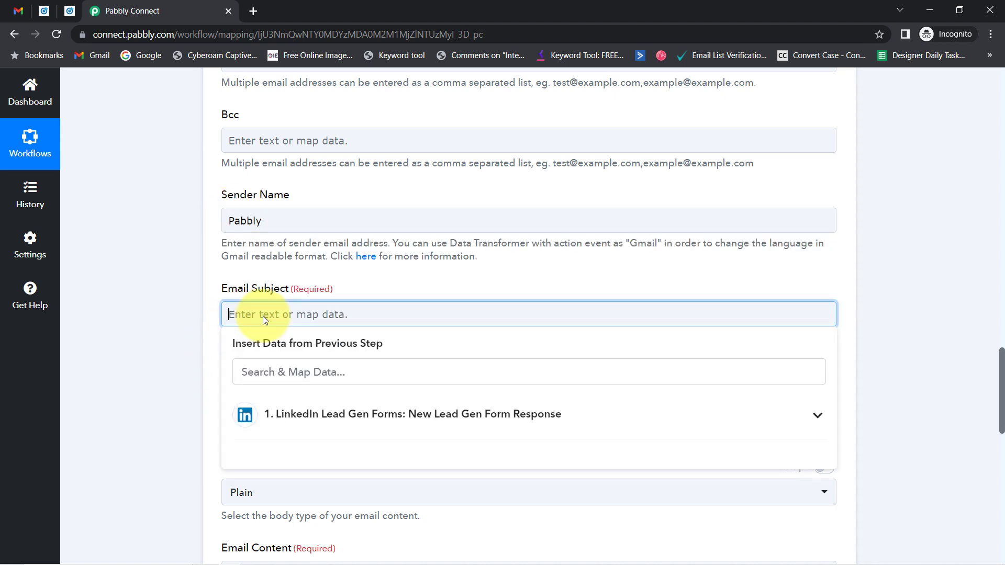
{"action": "type", "text": "T"}
{"action": "type", "text": "nhank you for yhe"}
{"action": "key", "text": "BackSpace"}
{"action": "key", "text": "BackSpace"}
{"action": "key", "text": "BackSpace"}
{"action": "type", "text": "submitting the form"}
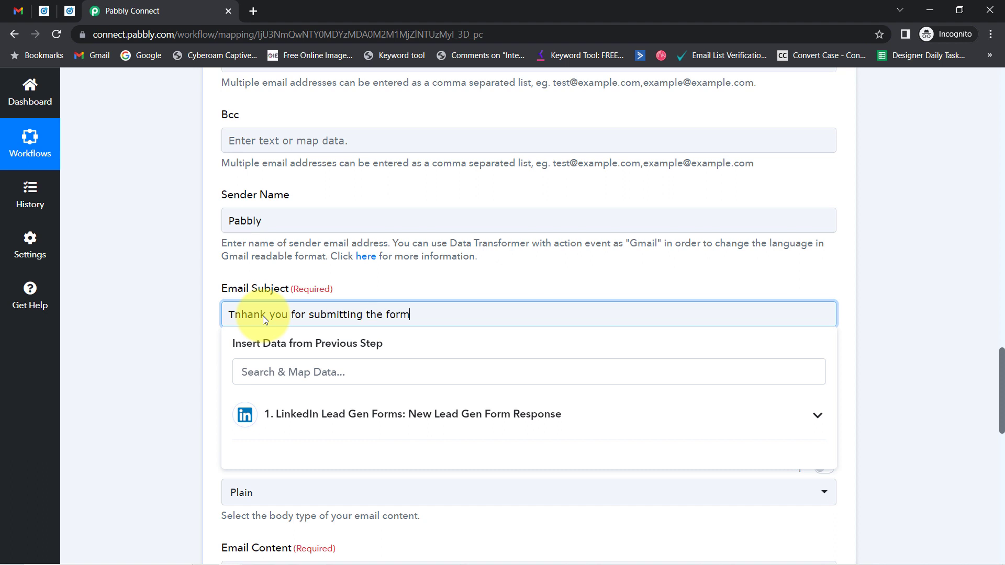
{"action": "type", "text": "."}
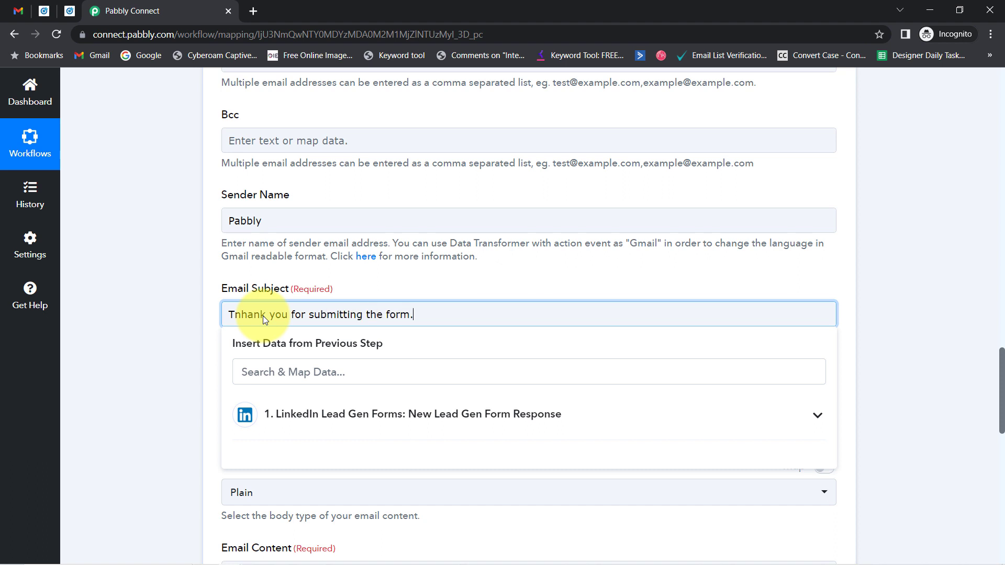
{"action": "left_click", "coordinate": [235, 315]}
{"action": "key", "text": "Delete"}
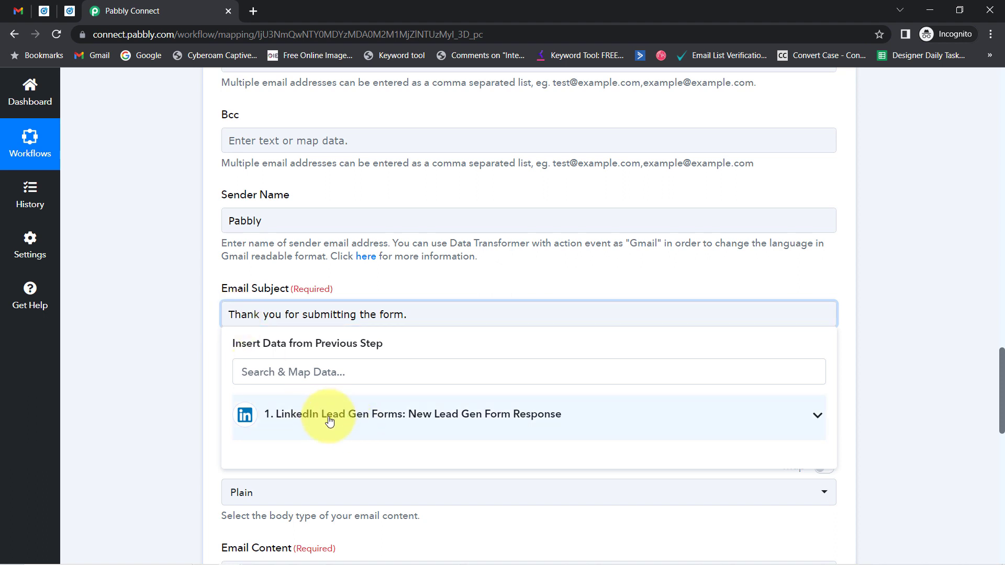
- Insert the Account Reference LocalizedName field before the subject text, followed by a comma
{"action": "left_click", "coordinate": [369, 416]}
{"action": "left_click", "coordinate": [270, 375]}
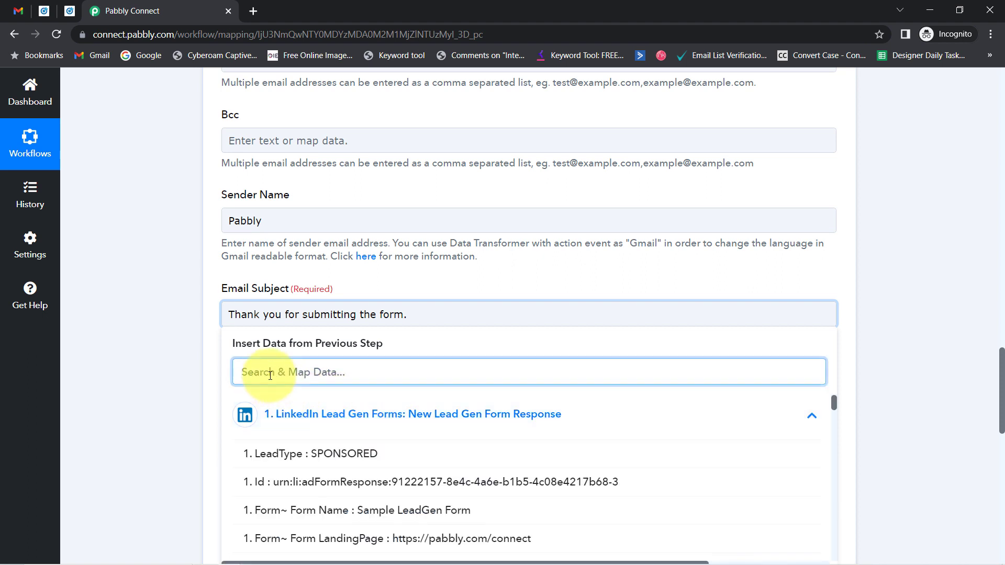
{"action": "type", "text": "pabbb"}
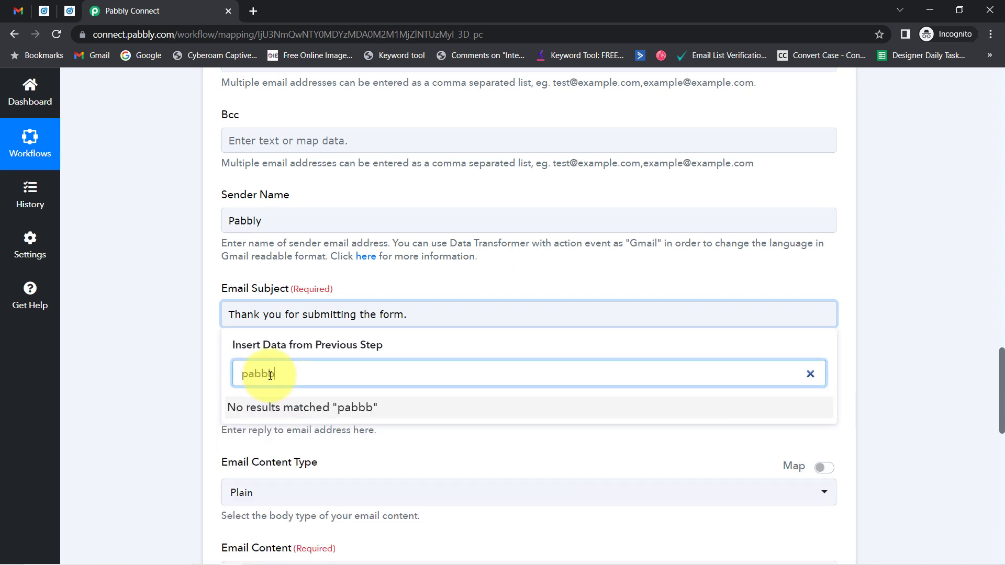
{"action": "key", "text": "BackSpace"}
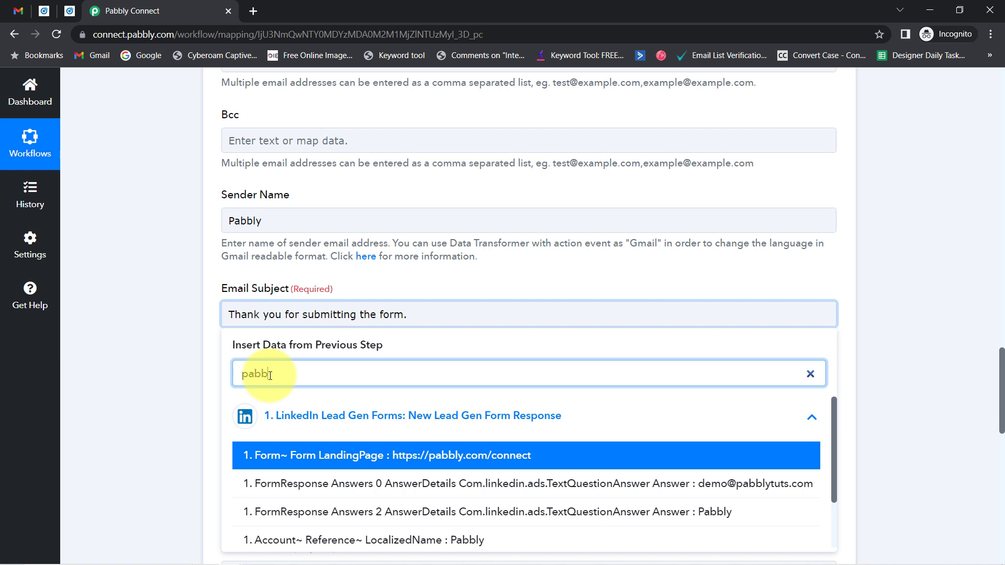
{"action": "left_click", "coordinate": [453, 545]}
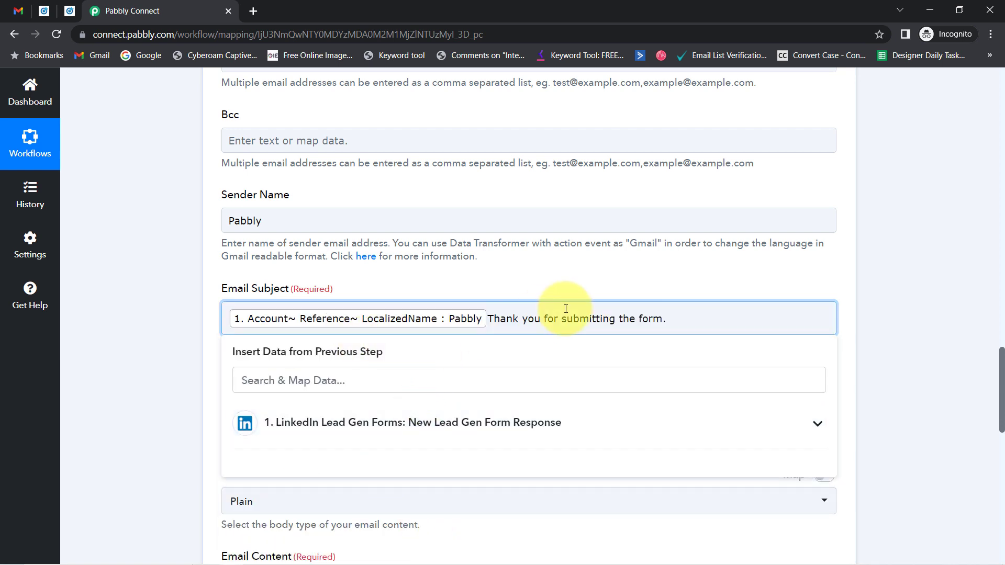
{"action": "type", "text": ","}
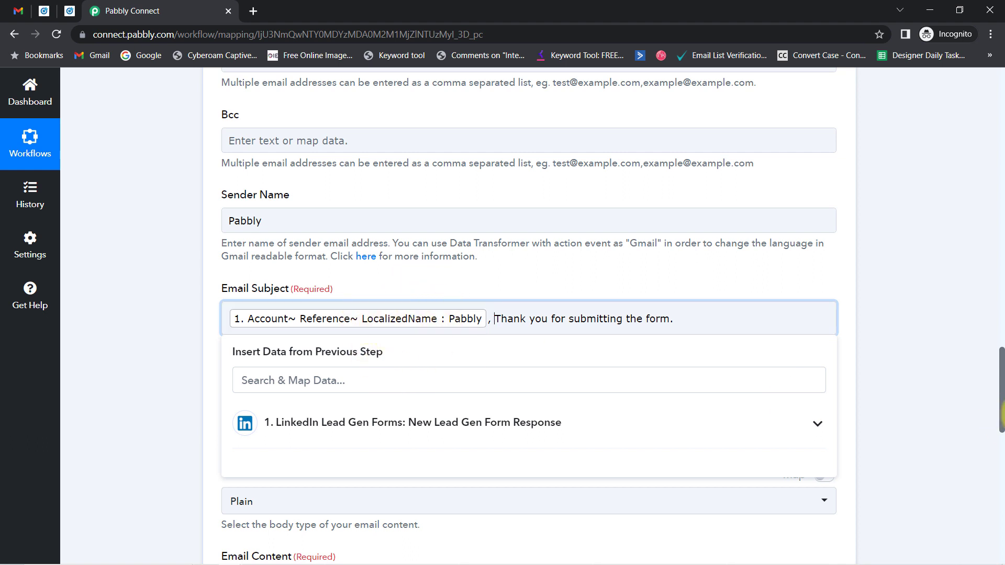
- Review the finished subject line and close the data list
{"action": "left_click_drag", "start_coordinate": [1003, 399], "coordinate": [987, 359]}
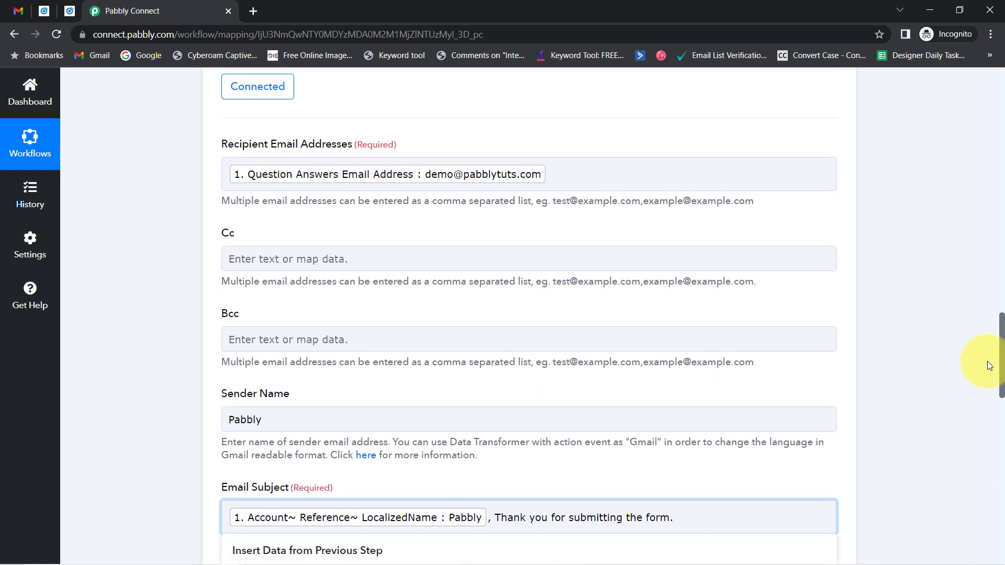
{"action": "scroll", "coordinate": [989, 366], "scroll_direction": "down", "scroll_amount": 2}
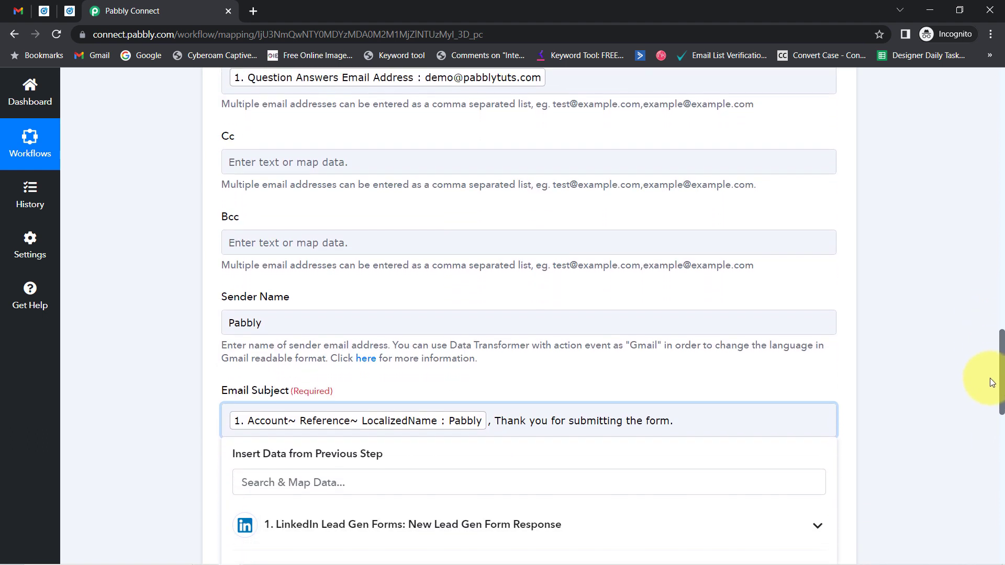
{"action": "scroll", "coordinate": [993, 383], "scroll_direction": "down", "scroll_amount": 2}
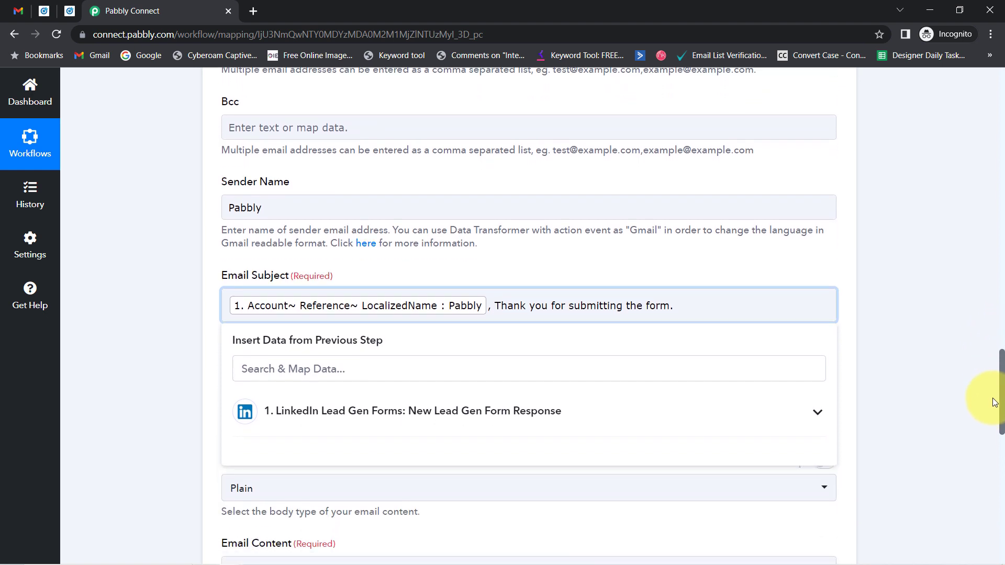
{"action": "scroll", "coordinate": [994, 404], "scroll_direction": "down", "scroll_amount": 1}
{"action": "left_click_drag", "start_coordinate": [567, 293], "coordinate": [669, 292]}
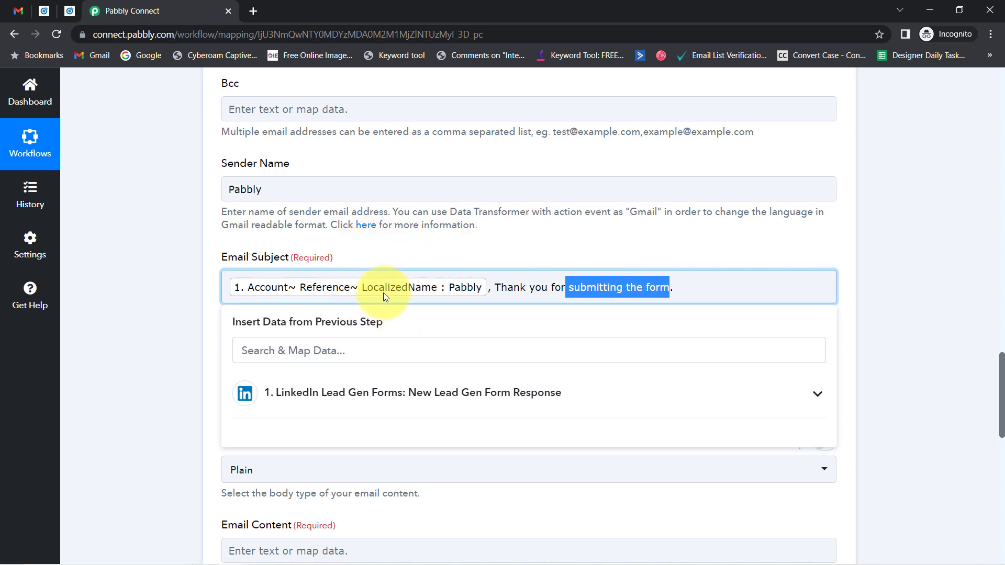
{"action": "left_click", "coordinate": [529, 286]}
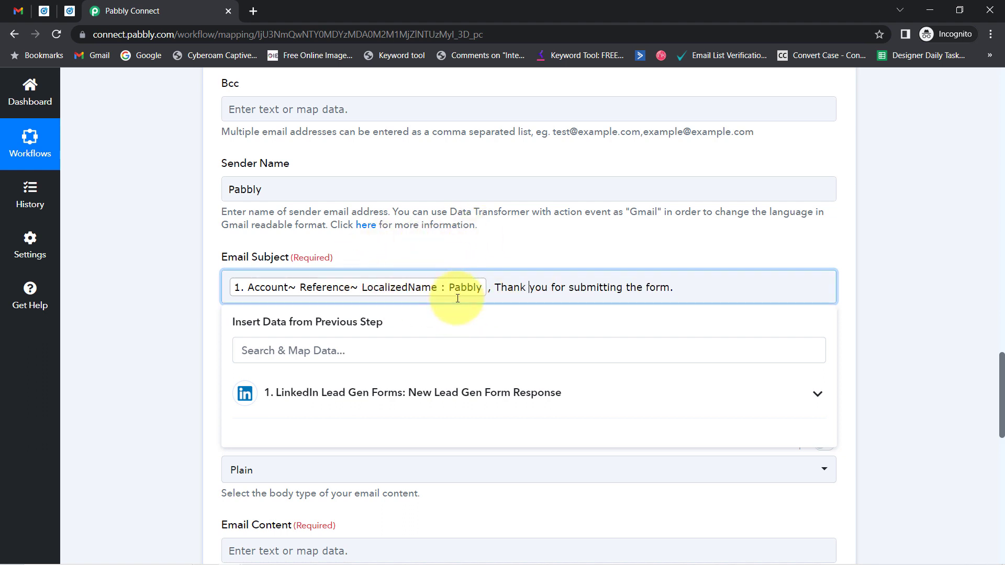
{"action": "left_click_drag", "start_coordinate": [520, 287], "coordinate": [580, 287]}
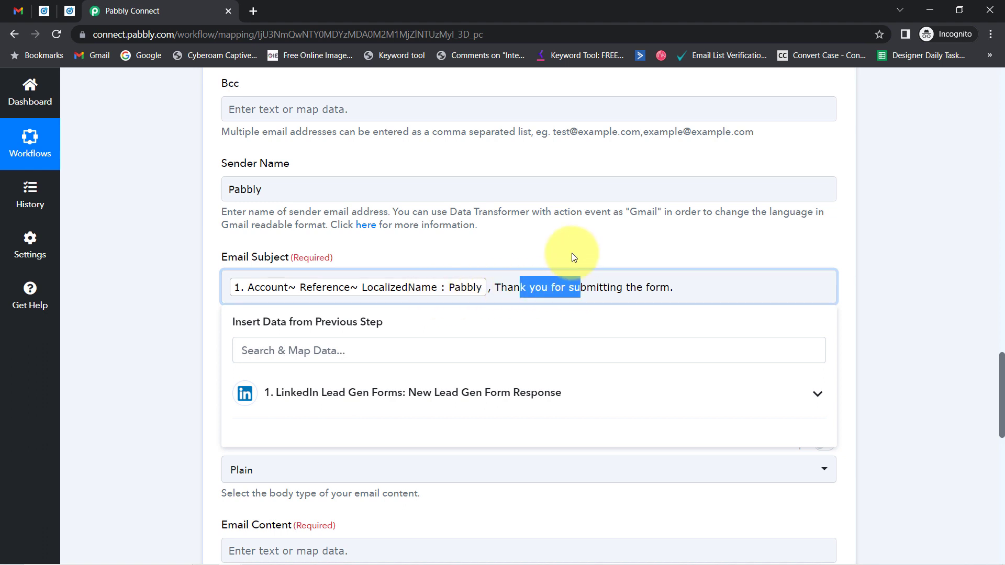
{"action": "left_click", "coordinate": [574, 257]}
{"action": "left_click_drag", "start_coordinate": [1003, 388], "coordinate": [1003, 452]}
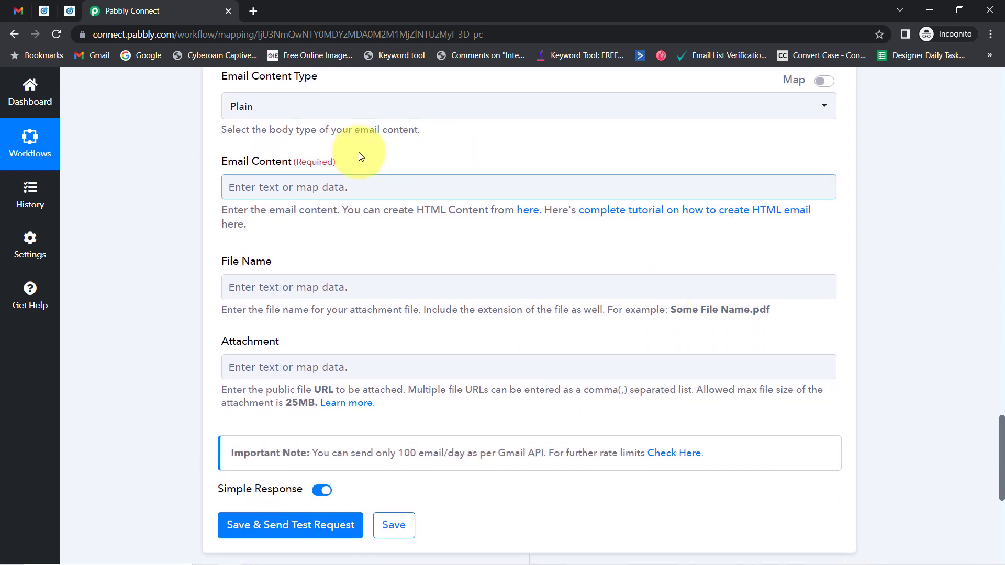
- Paste the thank-you template copied from Notepad into Email Content
{"action": "left_click_drag", "start_coordinate": [229, 167], "coordinate": [337, 167]}
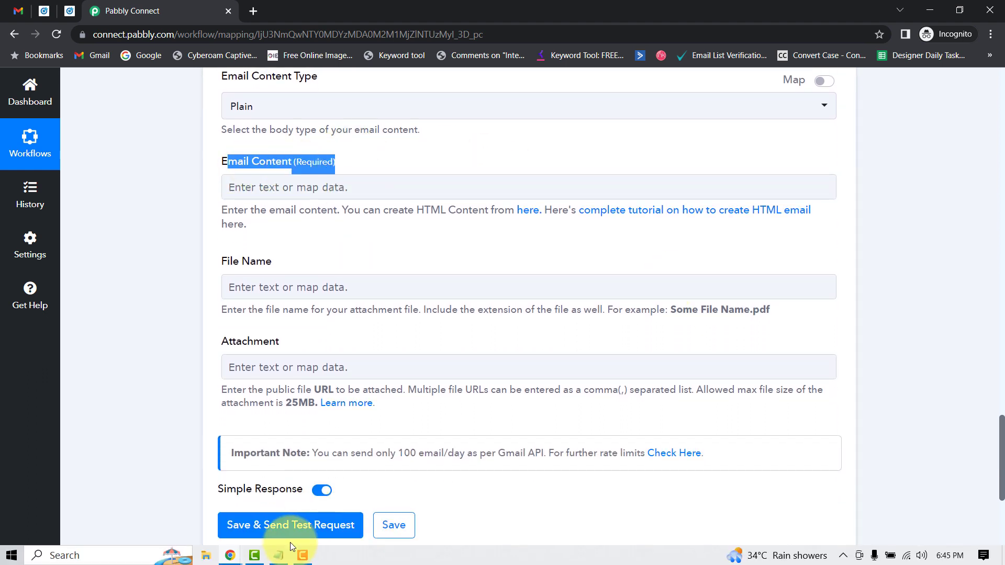
{"action": "left_click", "coordinate": [283, 555]}
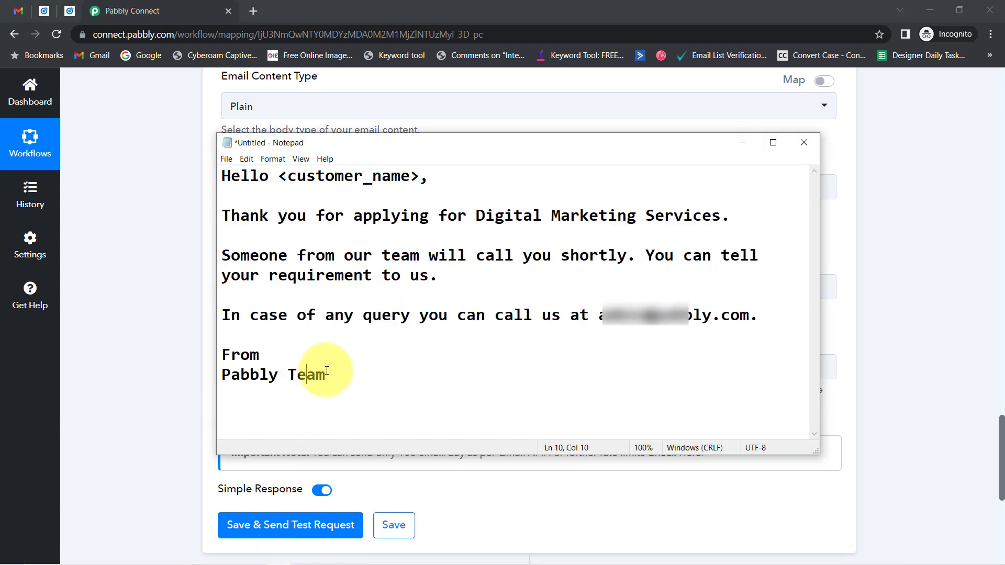
{"action": "left_click_drag", "start_coordinate": [338, 374], "coordinate": [205, 170]}
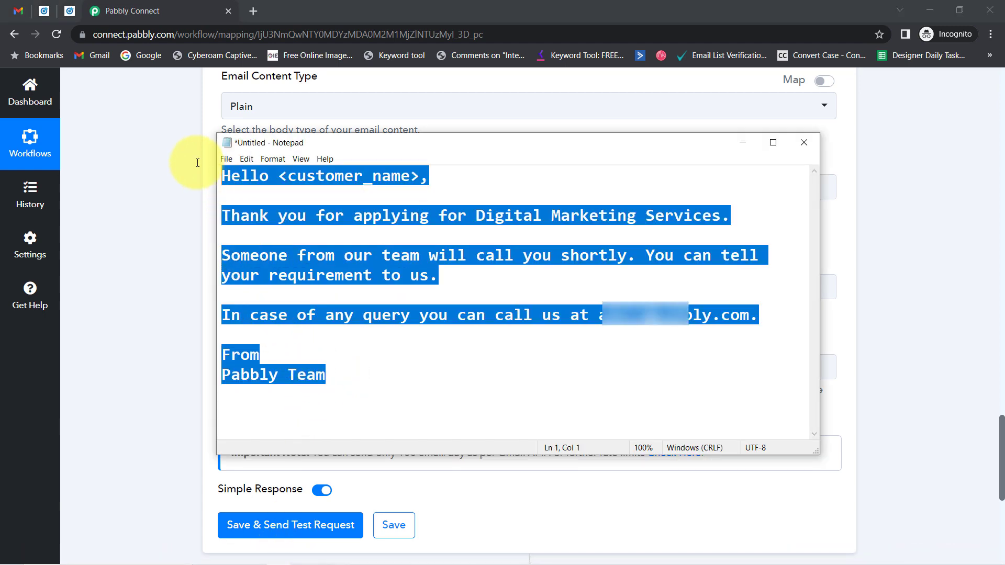
{"action": "left_click", "coordinate": [173, 201]}
{"action": "left_click", "coordinate": [249, 184]}
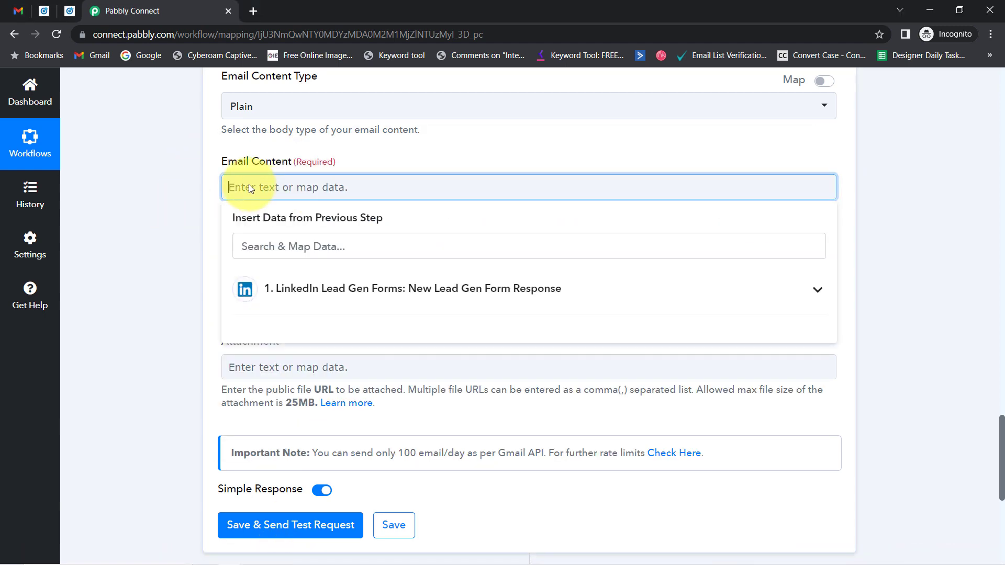
{"action": "key", "text": "ctrl+v"}
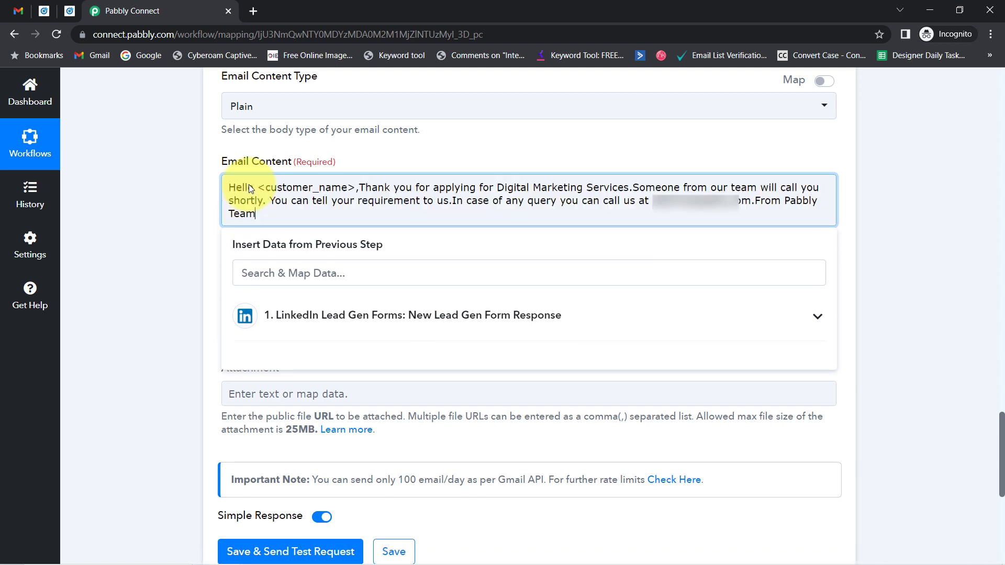
- Split the body into paragraphs, add a comma after Hello, and delete <customer_name>
{"action": "left_click", "coordinate": [359, 187]}
{"action": "key", "text": "Return"}
{"action": "key", "text": "Return"}
{"action": "left_click", "coordinate": [359, 188]}
{"action": "type", "text": ","}
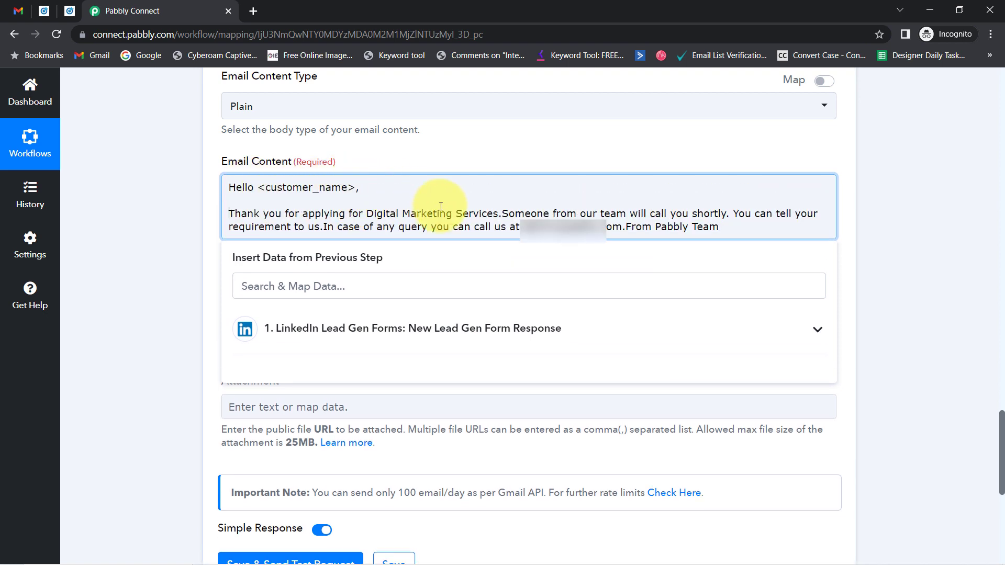
{"action": "left_click", "coordinate": [503, 214]}
{"action": "key", "text": "Return"}
{"action": "key", "text": "Return"}
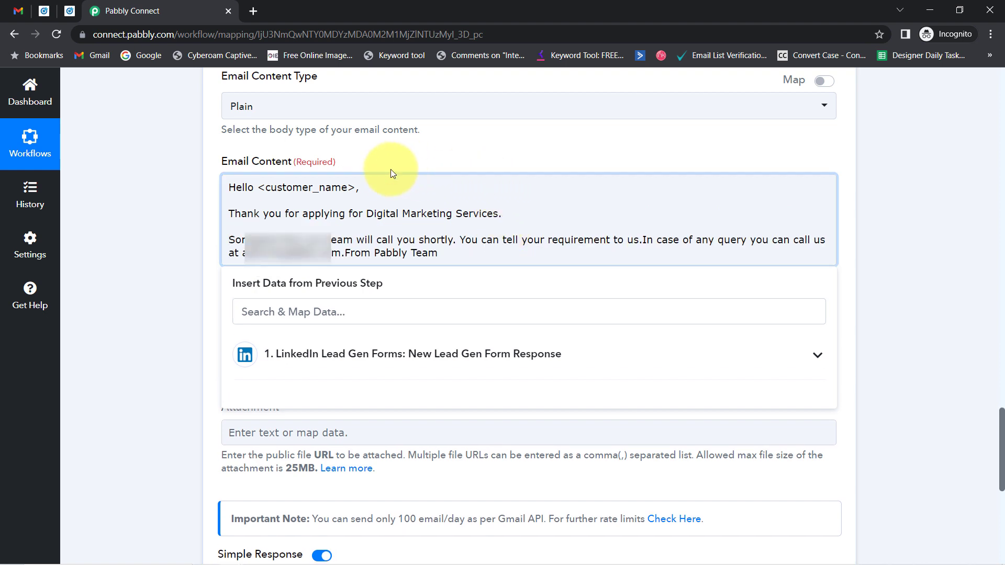
{"action": "left_click_drag", "start_coordinate": [355, 190], "coordinate": [271, 190]}
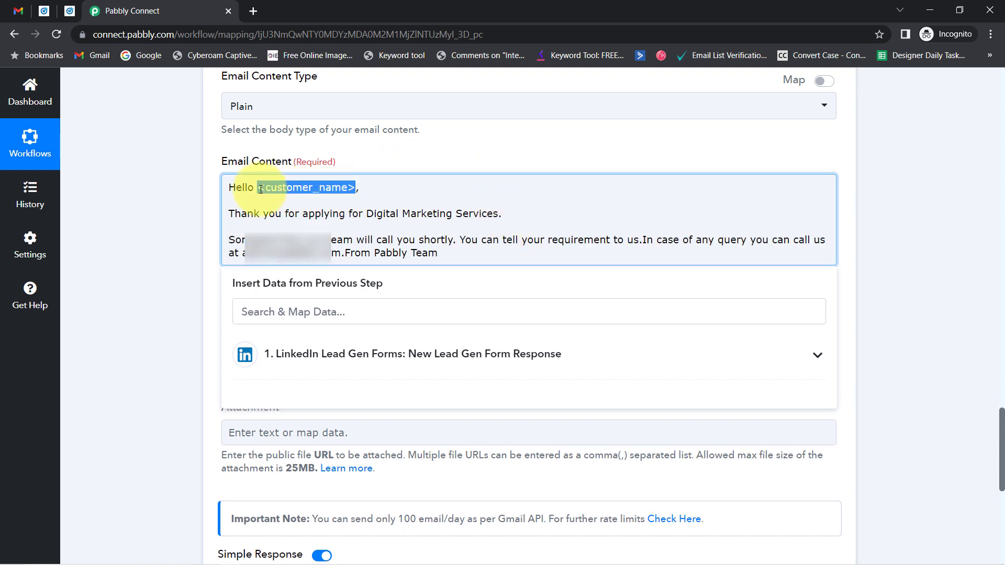
{"action": "key", "text": "BackSpace"}
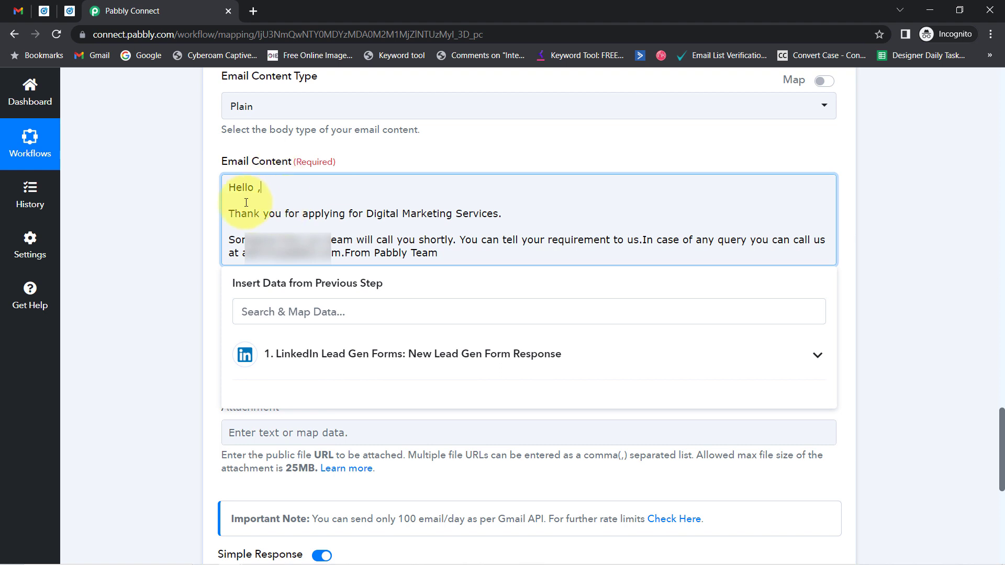
- Insert the lead's Question Answers First Name after Hello in the email body
{"action": "left_click", "coordinate": [272, 314]}
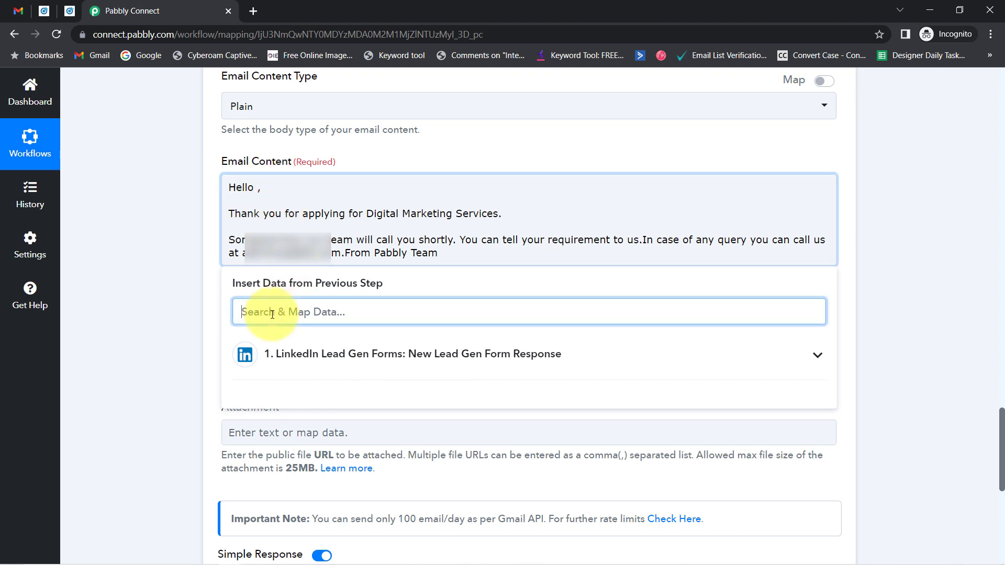
{"action": "type", "text": "pabb"}
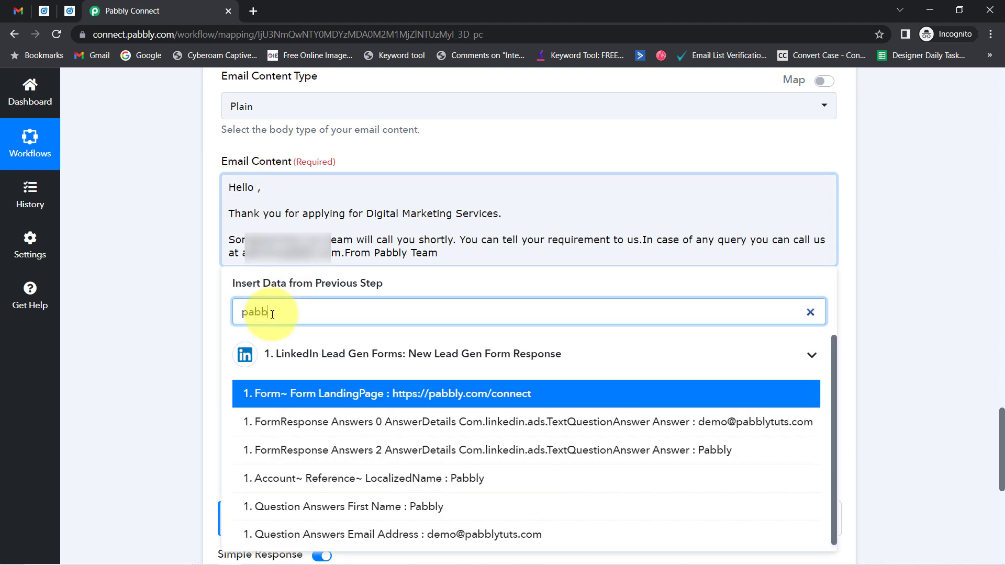
{"action": "left_click", "coordinate": [359, 506]}
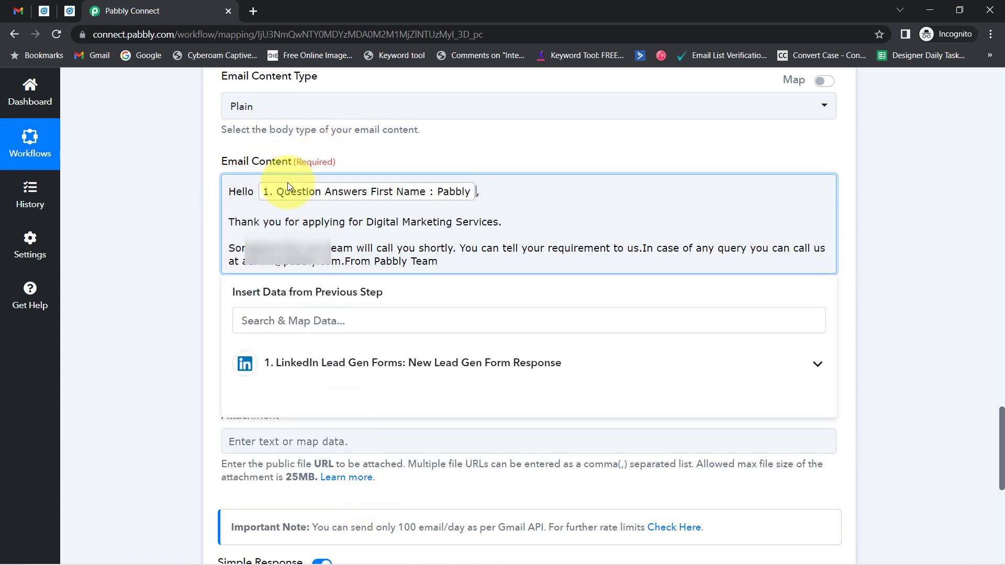
{"action": "left_click_drag", "start_coordinate": [260, 221], "coordinate": [229, 209]}
{"action": "left_click_drag", "start_coordinate": [425, 214], "coordinate": [489, 224]}
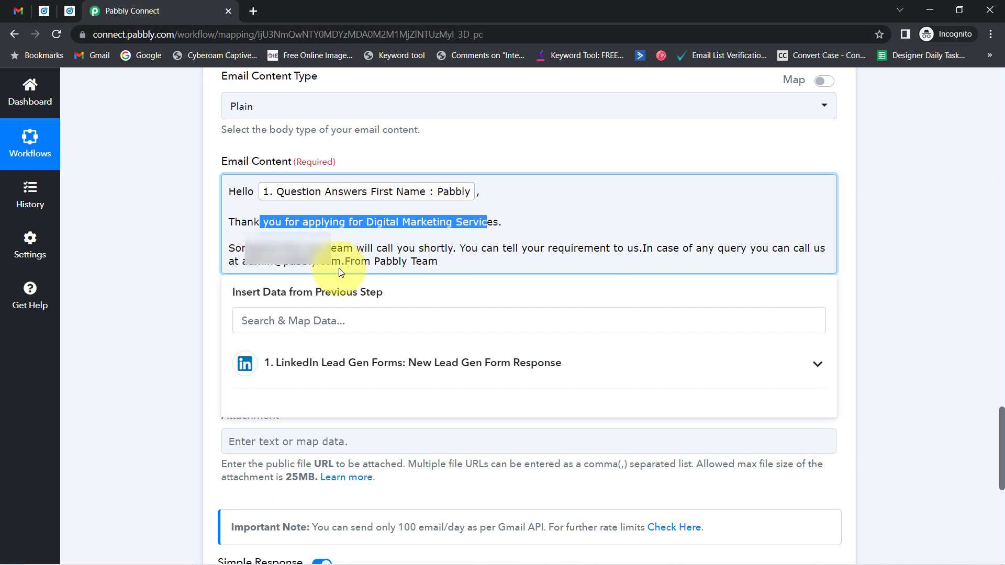
- Put 'You can tell' and 'In case of any query' on new lines, replacing 'call' with 'email'
{"action": "left_click", "coordinate": [463, 247]}
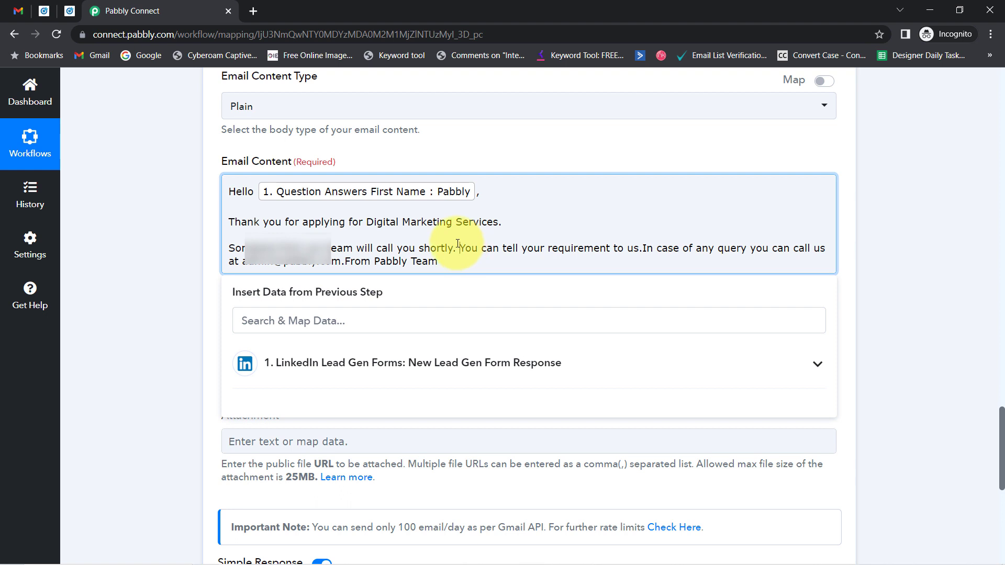
{"action": "key", "text": "Return"}
{"action": "key", "text": "Return"}
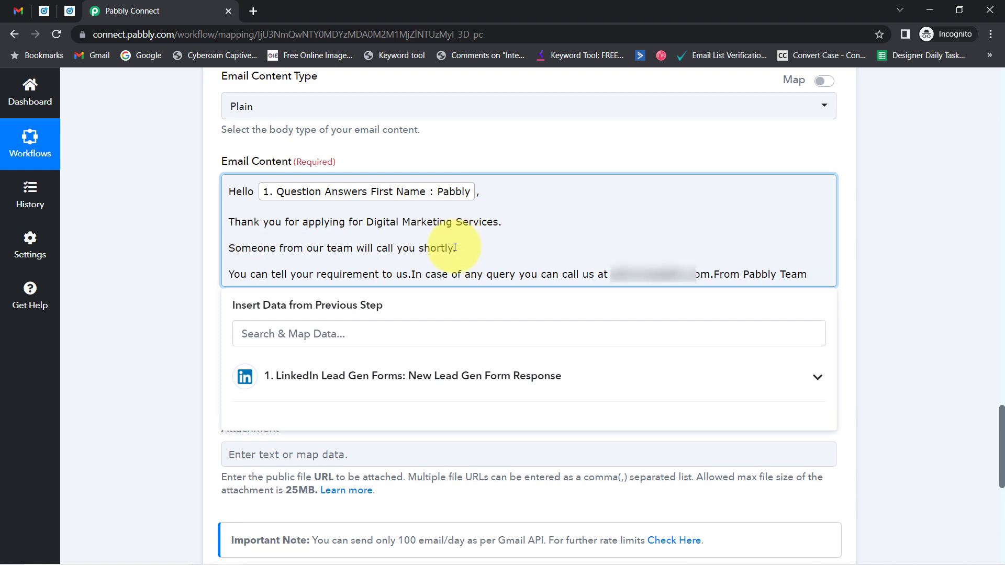
{"action": "left_click", "coordinate": [413, 275]}
{"action": "key", "text": "Return"}
{"action": "key", "text": "Return"}
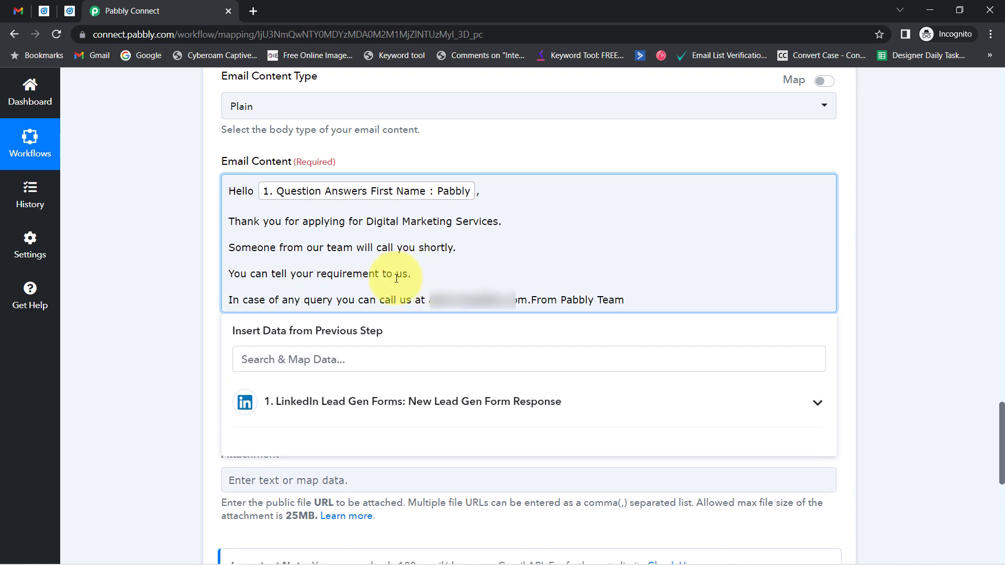
{"action": "double_click", "coordinate": [386, 302]}
{"action": "type", "text": "email"}
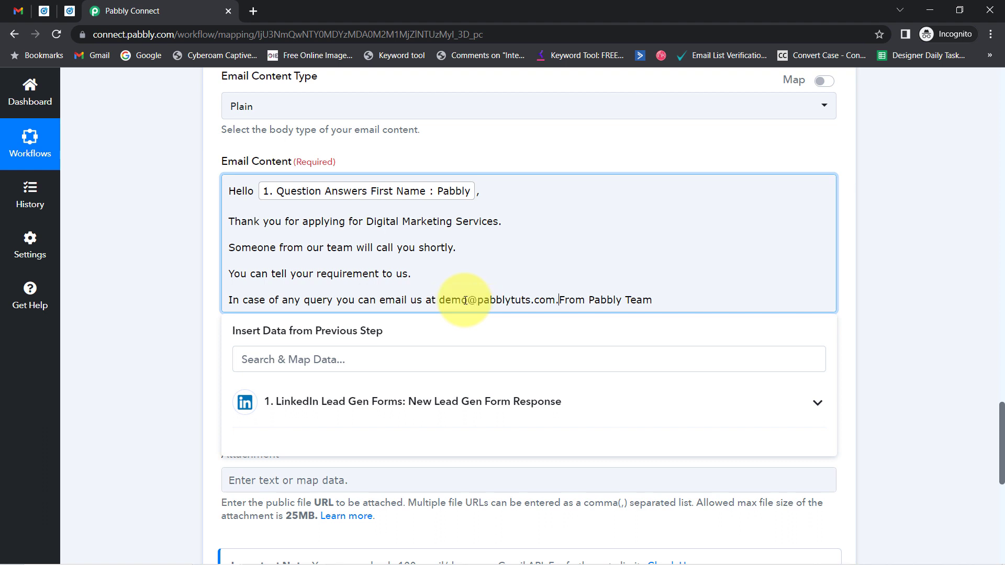
- Split the sign-off into 'From' and 'Pabbly Team' lines and review the body
{"action": "key", "text": "Return"}
{"action": "key", "text": "Return"}
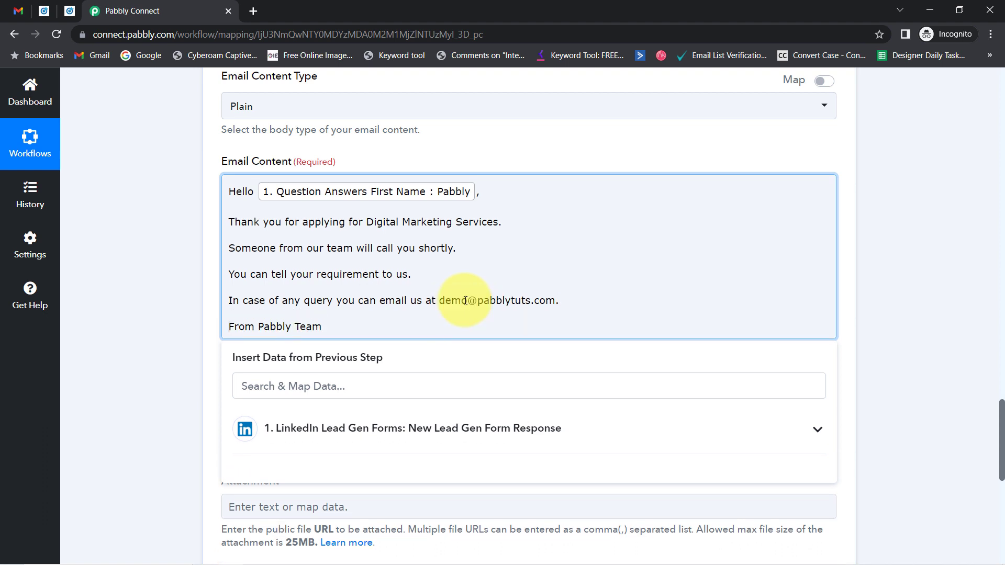
{"action": "left_click", "coordinate": [258, 327]}
{"action": "key", "text": "Return"}
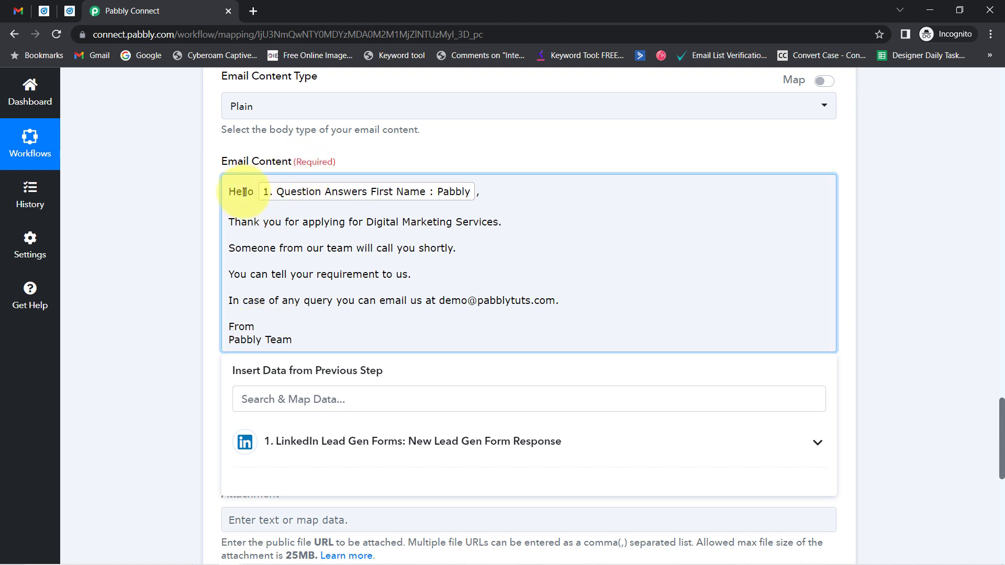
{"action": "left_click_drag", "start_coordinate": [245, 192], "coordinate": [283, 339]}
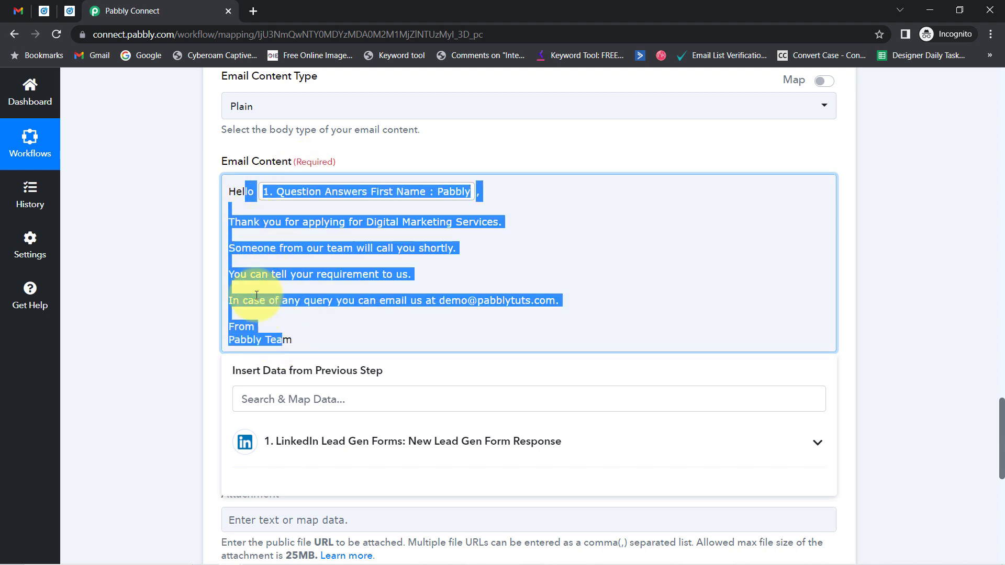
{"action": "left_click", "coordinate": [257, 294]}
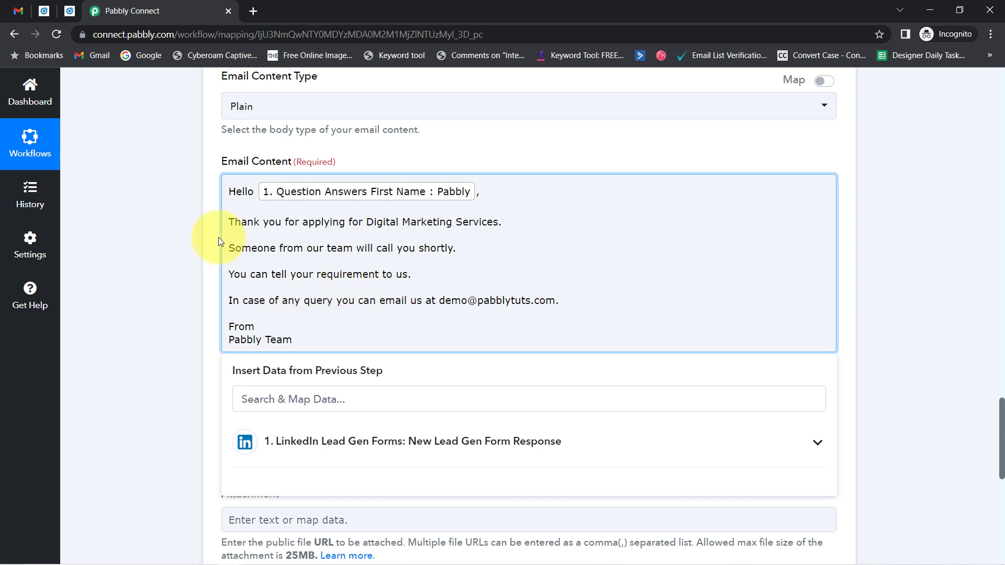
{"action": "left_click_drag", "start_coordinate": [235, 194], "coordinate": [253, 336]}
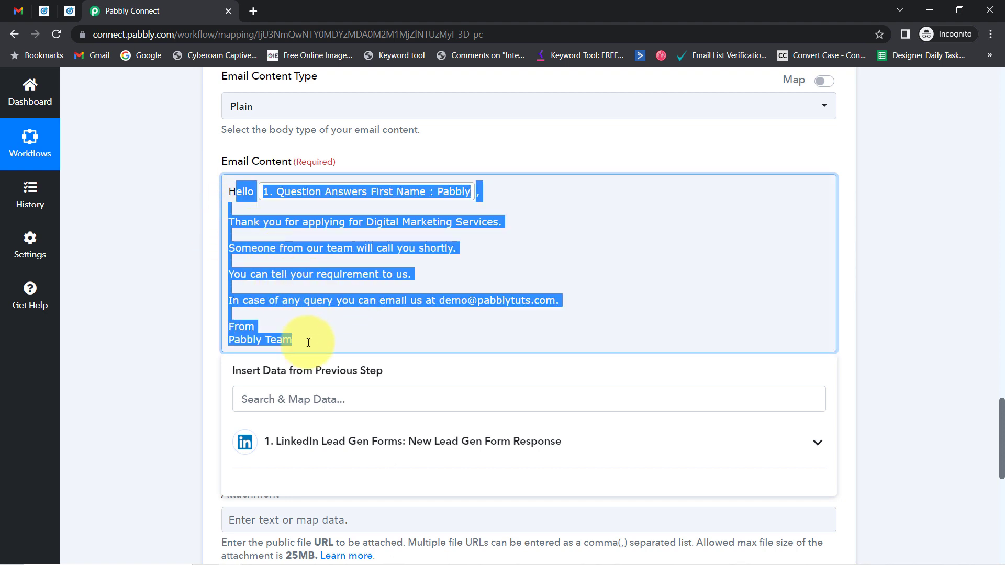
{"action": "left_click", "coordinate": [284, 293]}
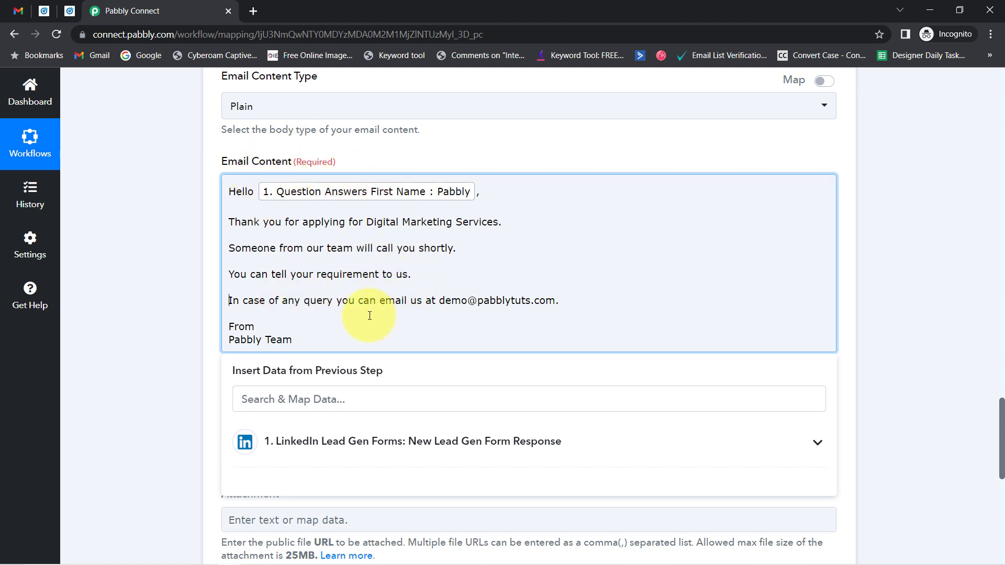
- Save and test the step to get status 'sent', then refresh Gmail to show the thank-you email
{"action": "left_click", "coordinate": [152, 265]}
{"action": "left_click_drag", "start_coordinate": [1001, 415], "coordinate": [1001, 481]}
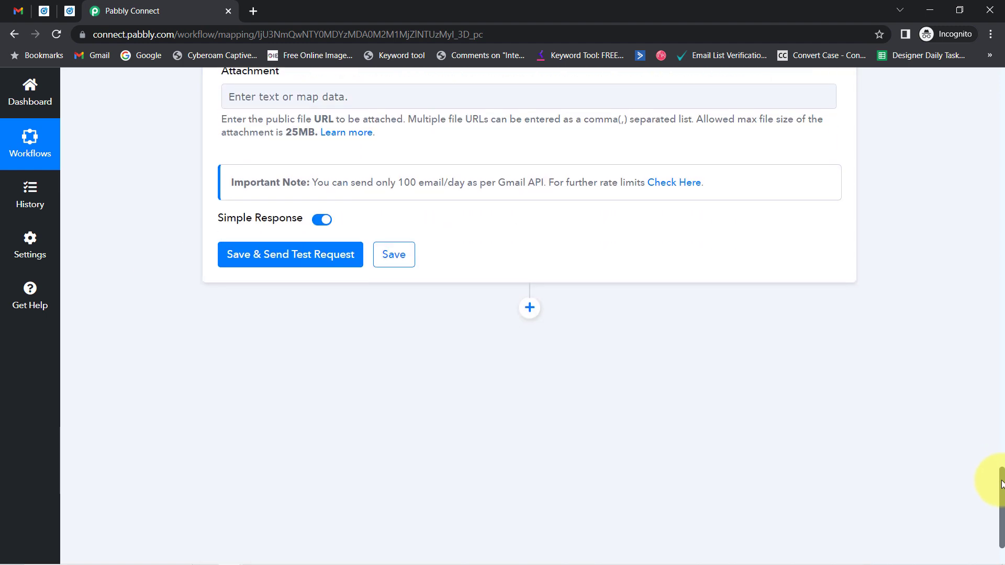
{"action": "left_click", "coordinate": [15, 10]}
{"action": "left_click", "coordinate": [131, 10]}
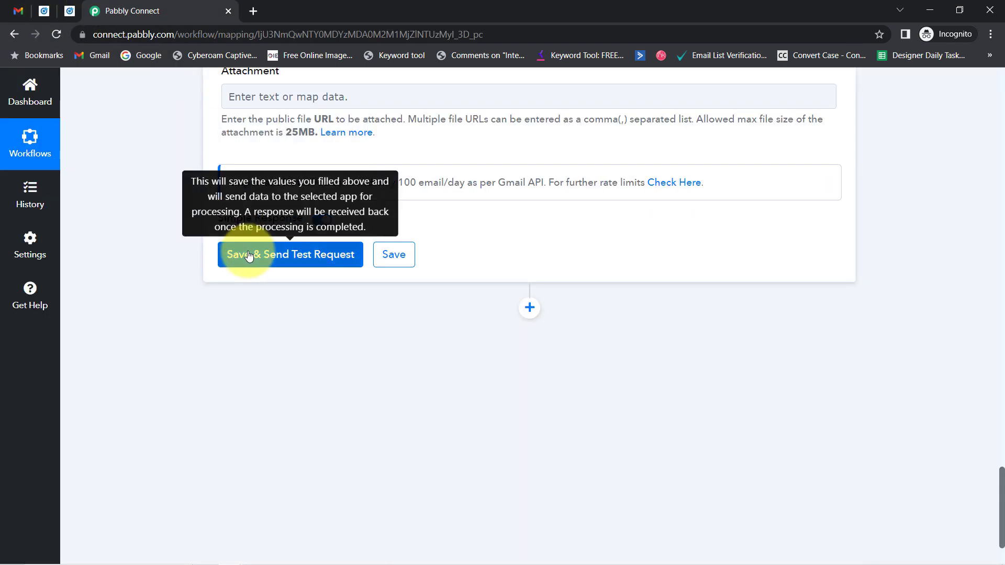
{"action": "left_click", "coordinate": [249, 256]}
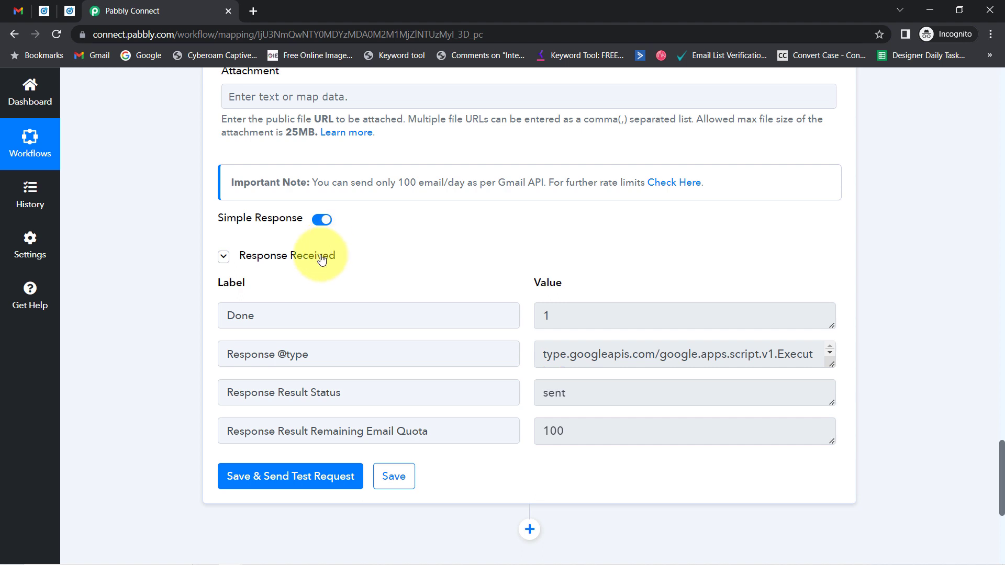
{"action": "left_click", "coordinate": [570, 394]}
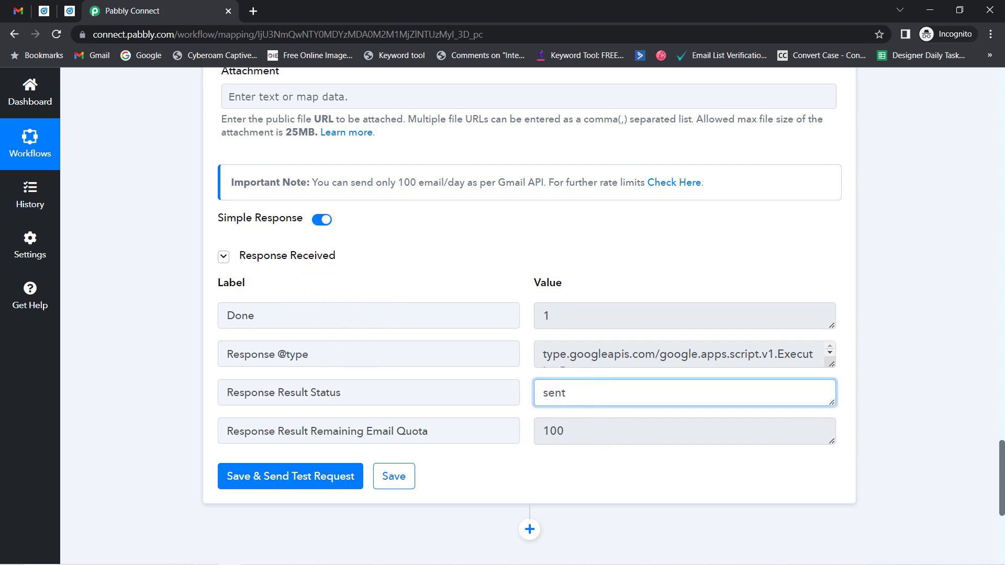
{"action": "left_click", "coordinate": [22, 10]}
{"action": "left_click", "coordinate": [140, 143]}
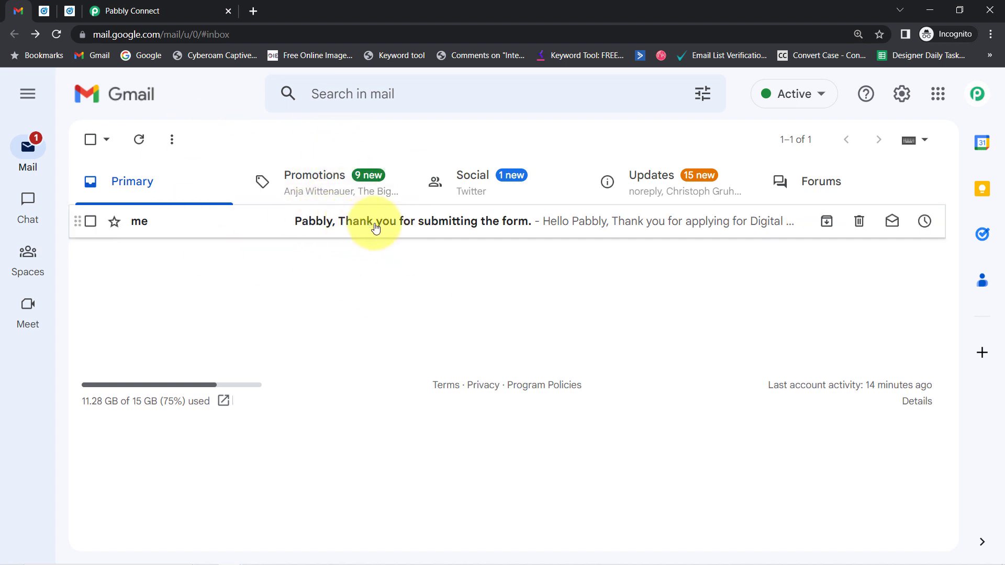
- Open the thank-you email and confirm 'Hello Pabbly,', one sentence per line, and 'From Pabbly Team'
{"action": "left_click", "coordinate": [318, 229]}
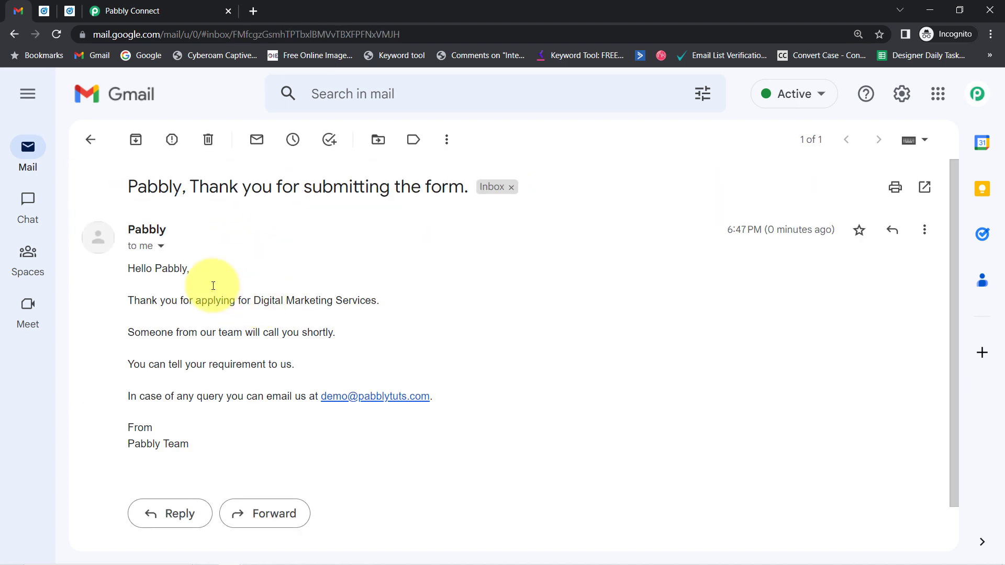
{"action": "left_click_drag", "start_coordinate": [381, 301], "coordinate": [347, 301]}
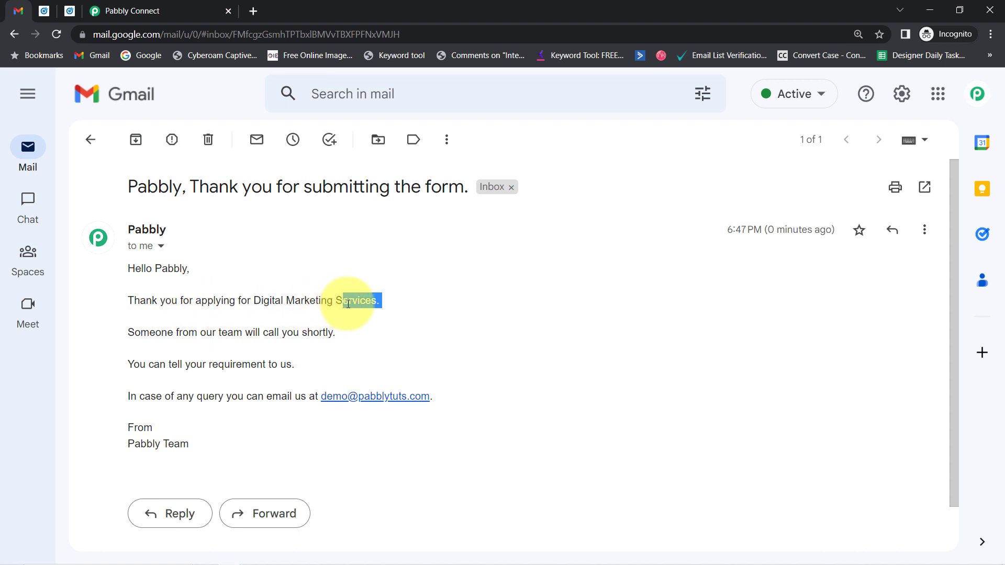
{"action": "left_click", "coordinate": [144, 330]}
{"action": "left_click_drag", "start_coordinate": [143, 331], "coordinate": [326, 332]}
{"action": "left_click_drag", "start_coordinate": [185, 364], "coordinate": [280, 365]}
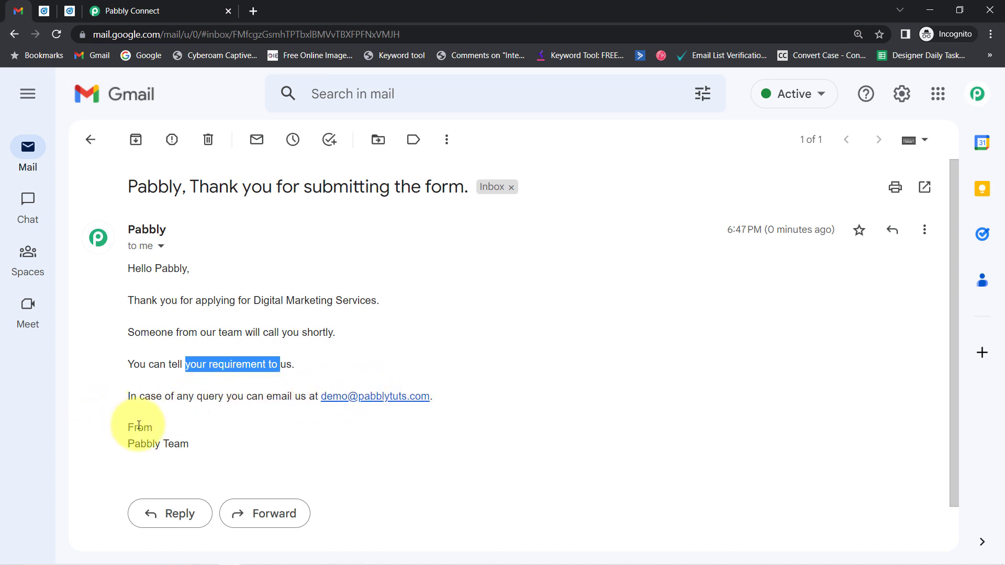
{"action": "left_click_drag", "start_coordinate": [144, 427], "coordinate": [202, 444]}
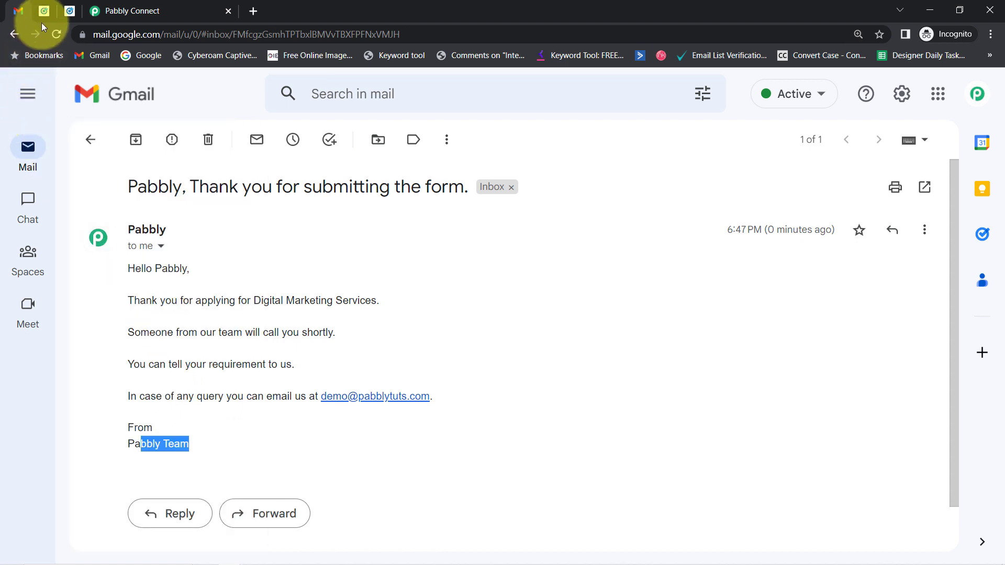
{"action": "mouse_move", "coordinate": [44, 12]}
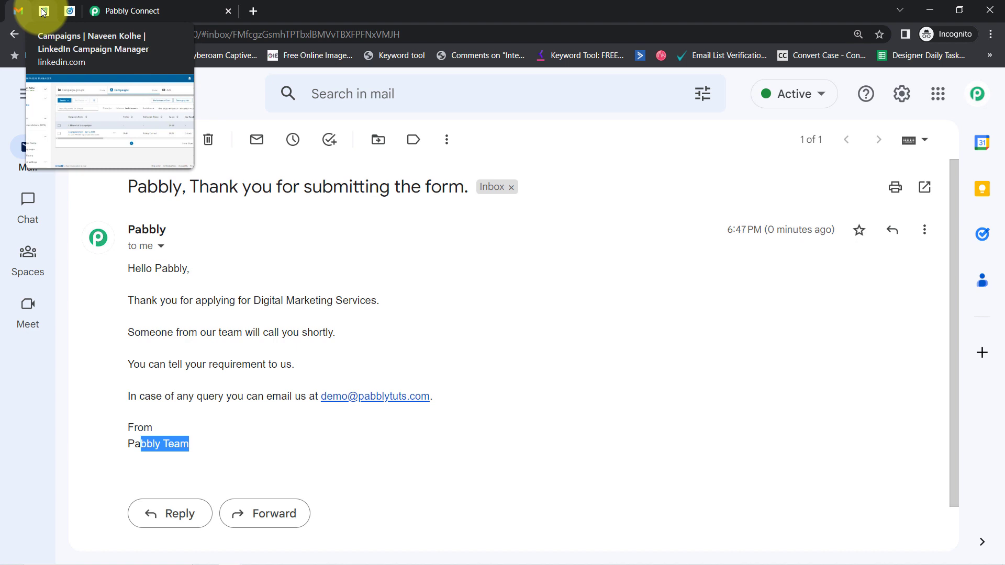
{"action": "mouse_move", "coordinate": [130, 5]}
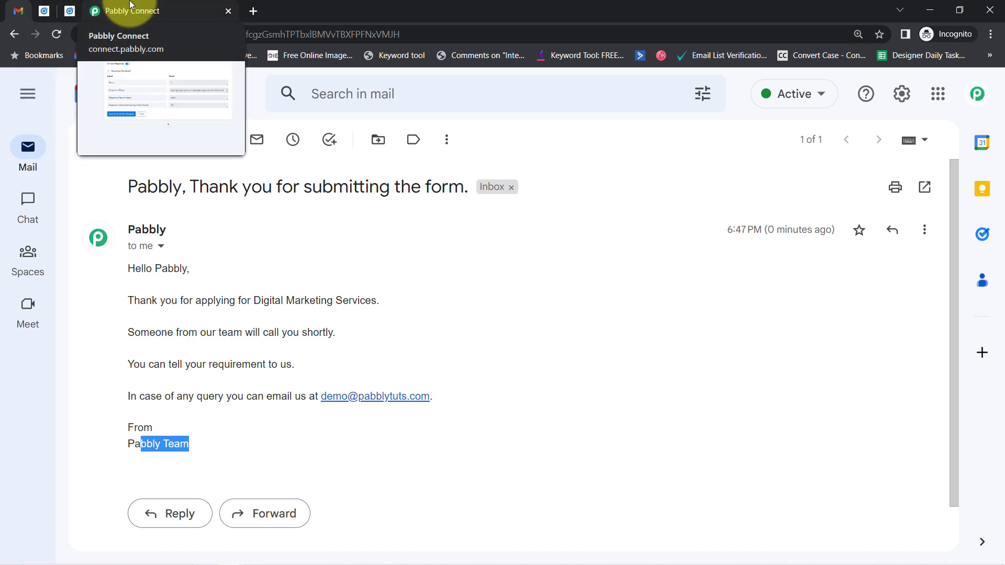
- Back in Pabbly Connect, collapse the LinkedIn trigger and Gmail send email step cards
{"action": "left_click", "coordinate": [130, 6]}
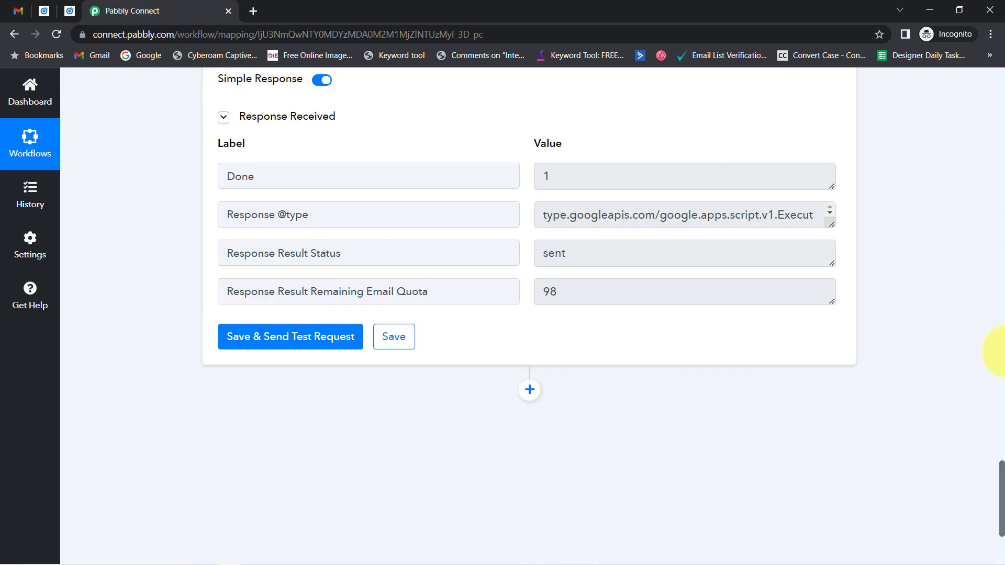
{"action": "left_click_drag", "start_coordinate": [1003, 471], "coordinate": [941, 39]}
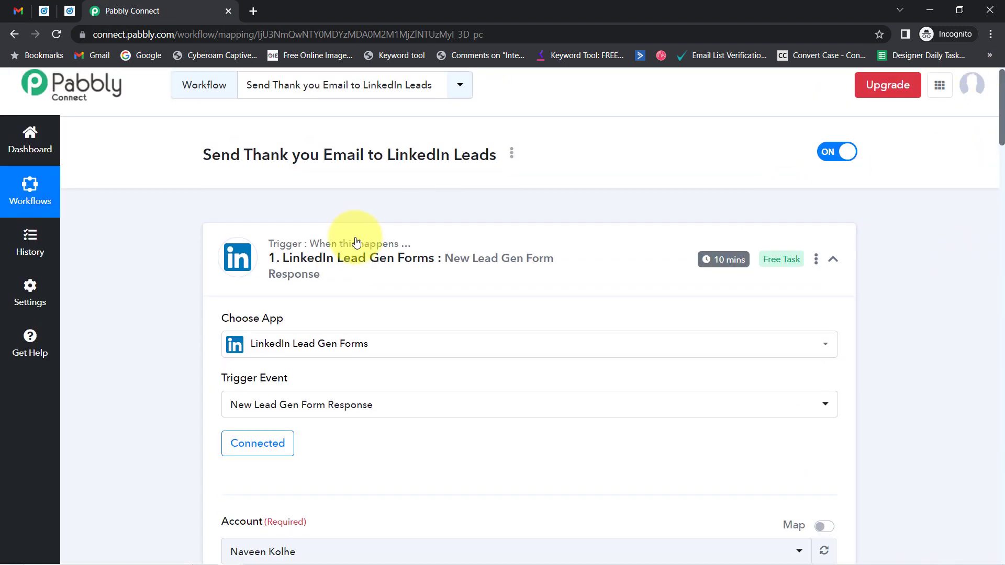
{"action": "left_click", "coordinate": [313, 278]}
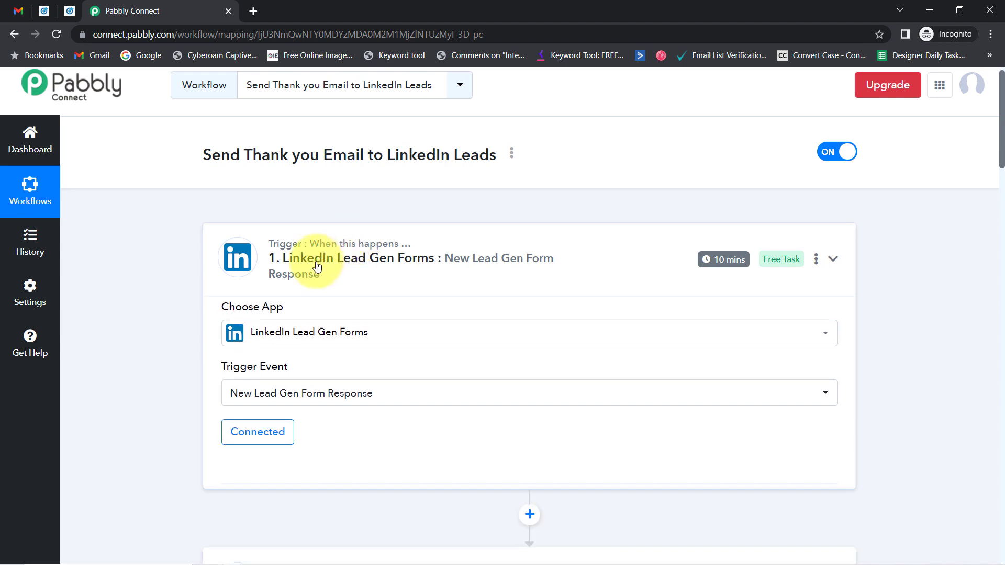
{"action": "left_click", "coordinate": [288, 392]}
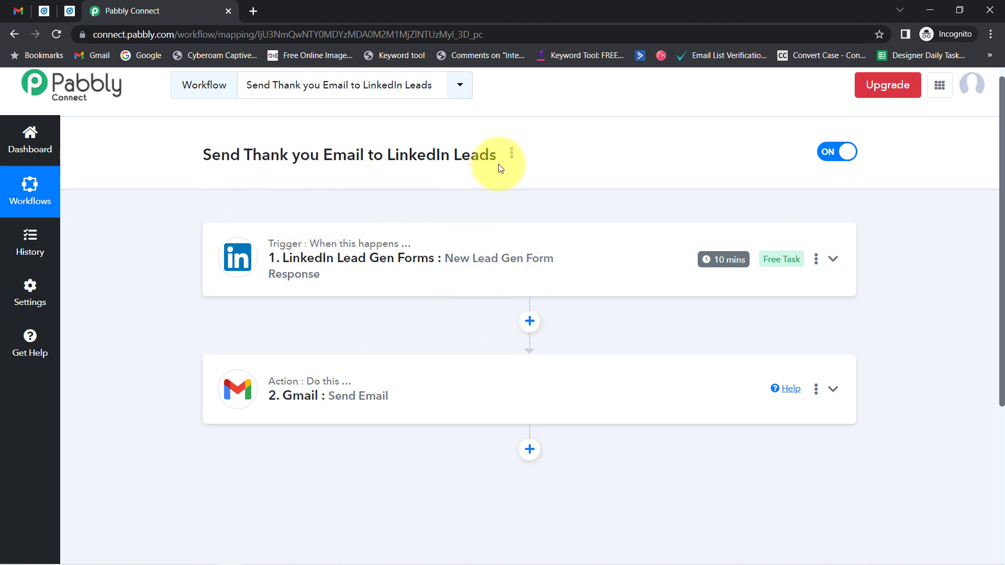
- Copy the workflow's share link from the title's Share option and close the dialog
{"action": "left_click", "coordinate": [512, 154]}
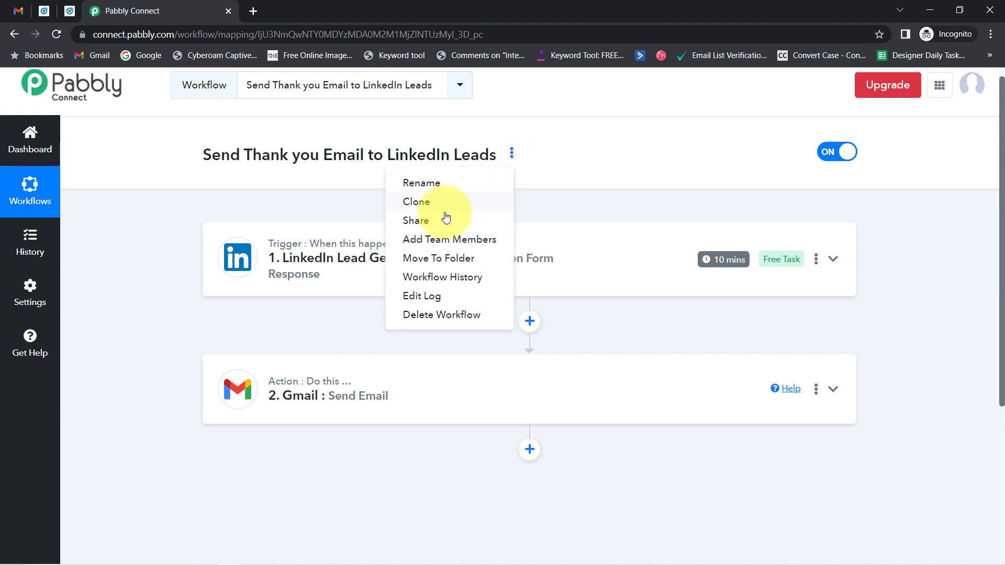
{"action": "left_click", "coordinate": [416, 220]}
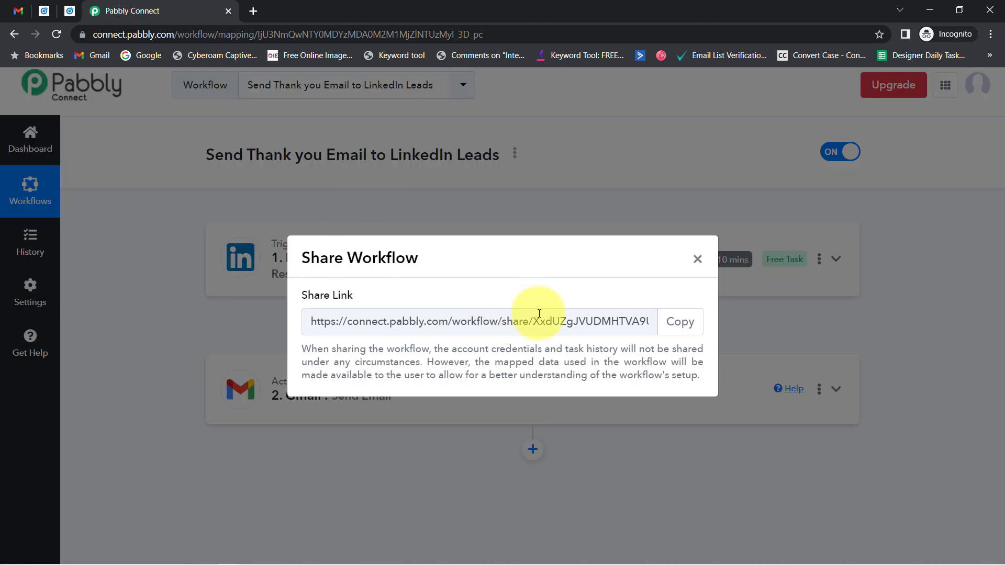
{"action": "left_click", "coordinate": [676, 324]}
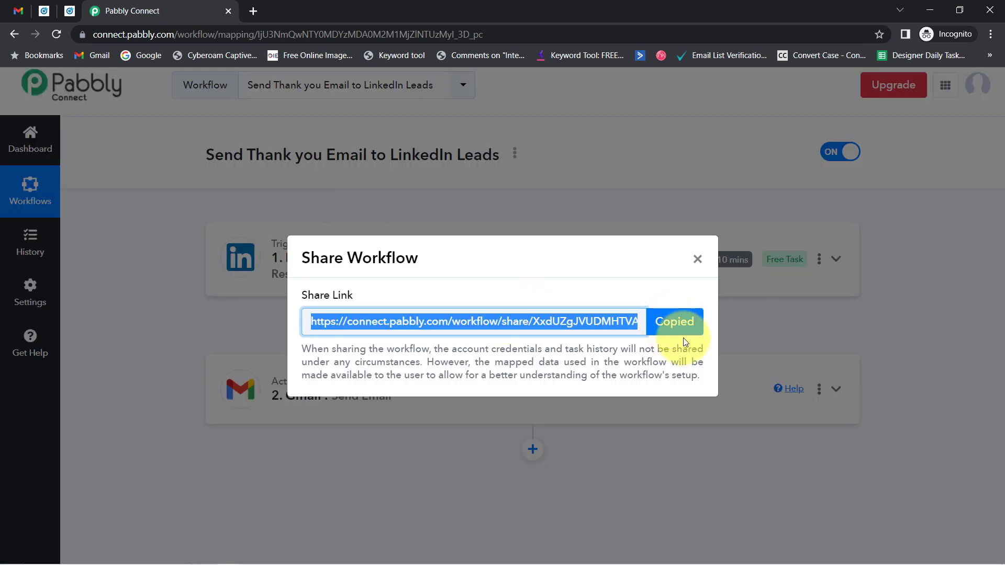
{"action": "left_click", "coordinate": [698, 259]}
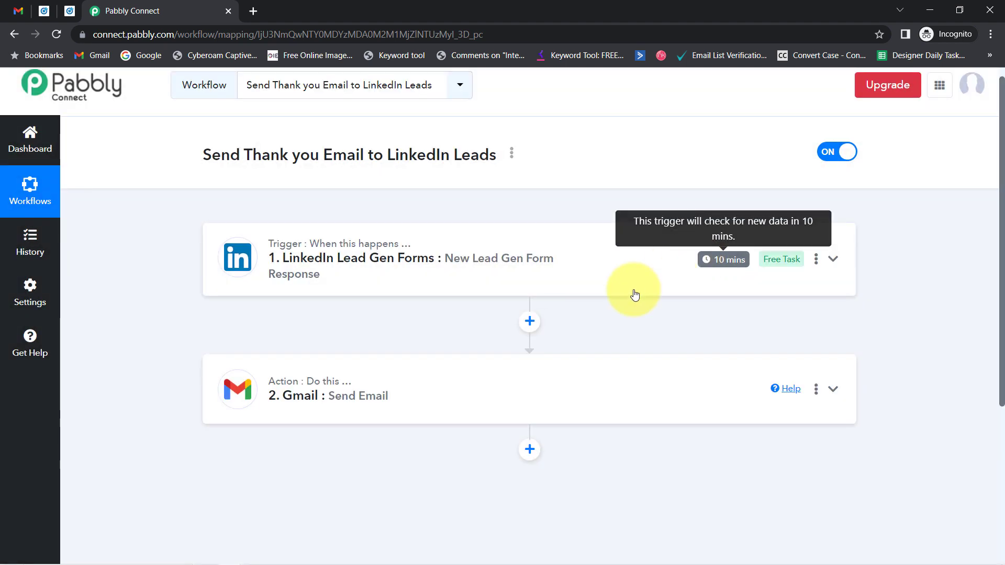